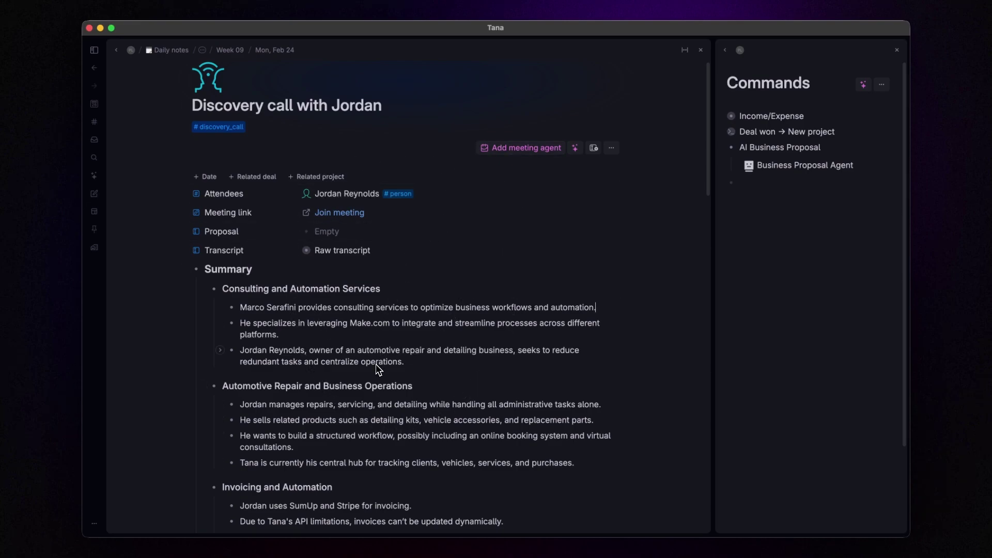
# - Open the discovery_call tag's configuration, show its building blocks, and widen the panel
pyautogui.click(222, 127)
pyautogui.click(207, 186)
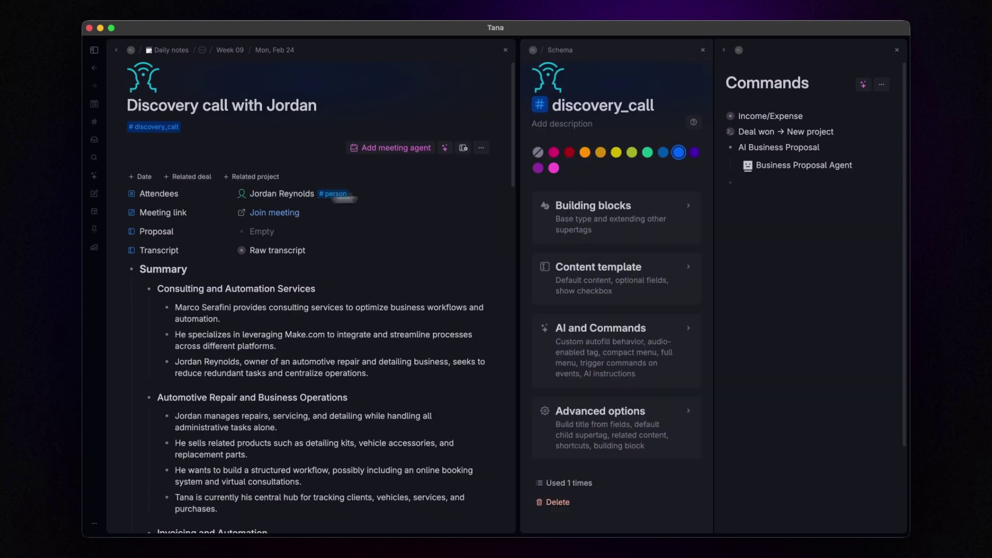
pyautogui.click(568, 217)
pyautogui.moveTo(518, 224); pyautogui.dragTo(382, 219)
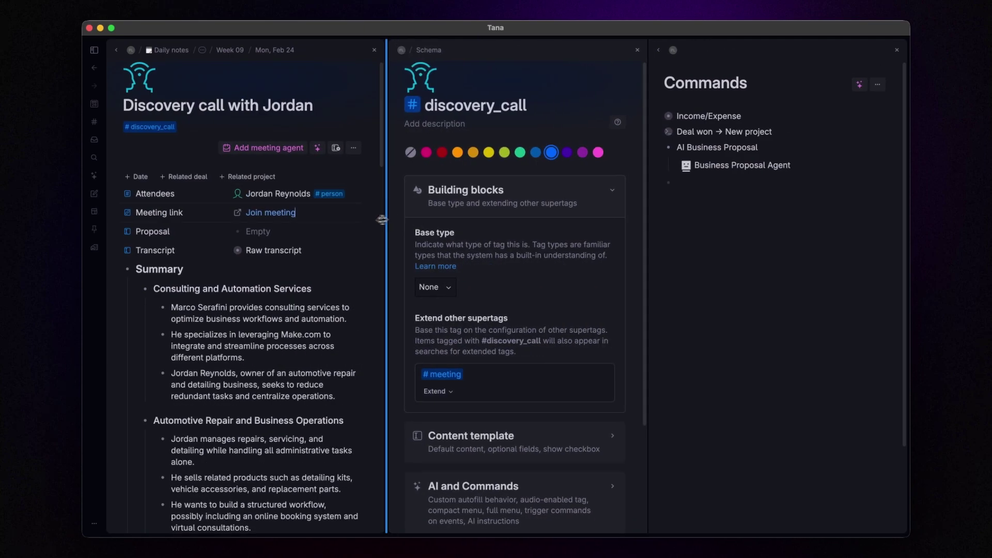
# - Show the meeting tag's default fields: Date, Attendees, Meeting link, Related deal, Related project
pyautogui.click(443, 375)
pyautogui.click(465, 468)
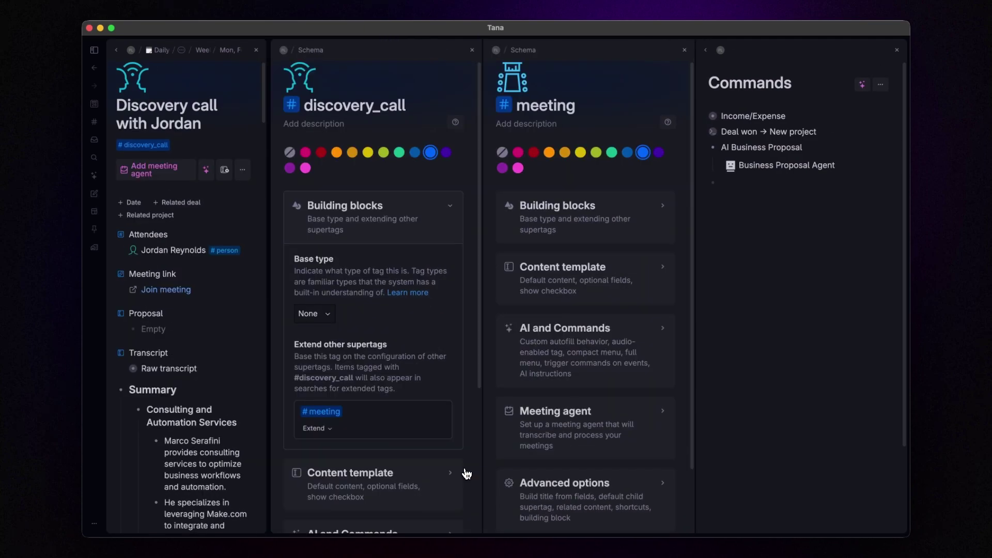
pyautogui.click(526, 279)
pyautogui.scroll(-5, 570, 302)
pyautogui.scroll(5, 565, 300)
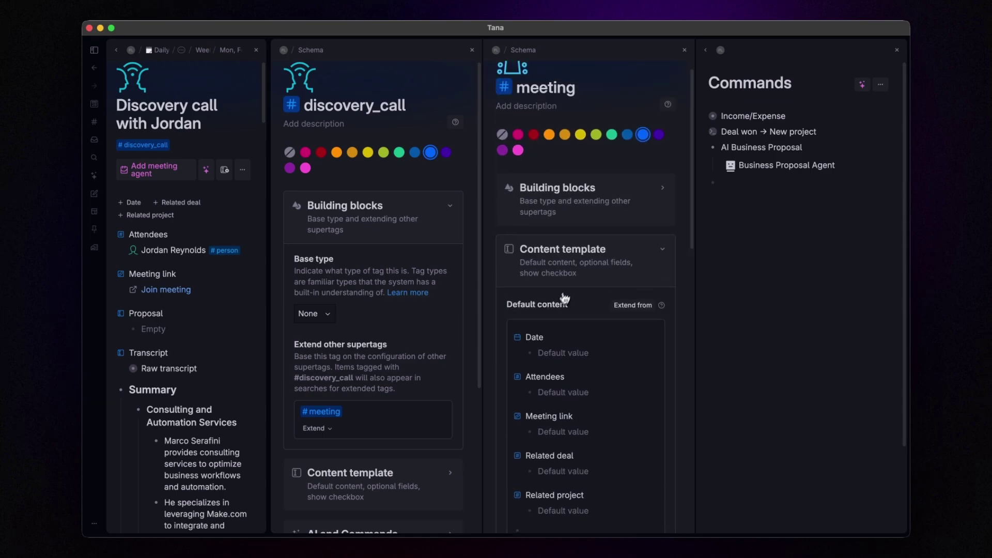
pyautogui.click(472, 49)
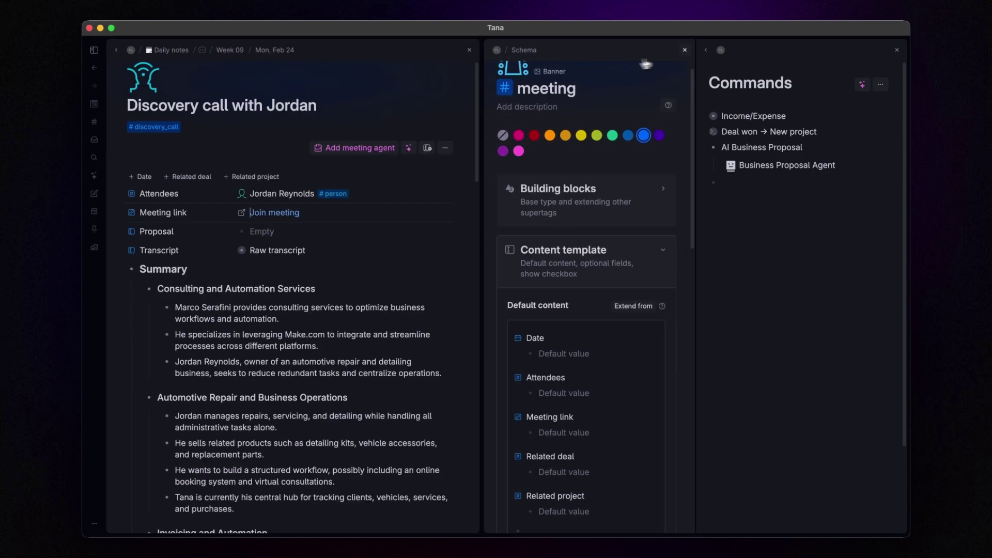
# - Close the meeting tag settings, then expand, review and collapse the call's raw transcript
pyautogui.click(684, 50)
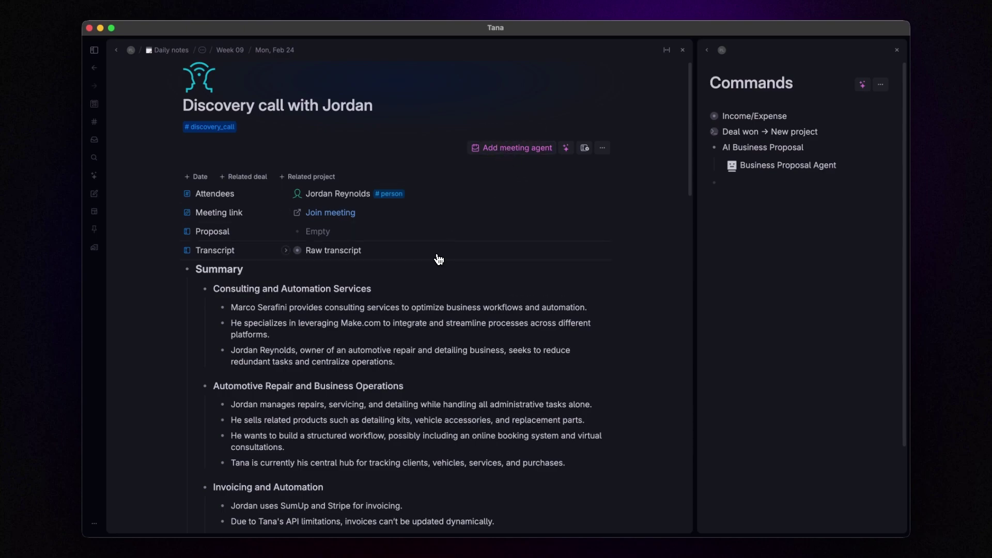
pyautogui.click(285, 249)
pyautogui.scroll(-10, 381, 269)
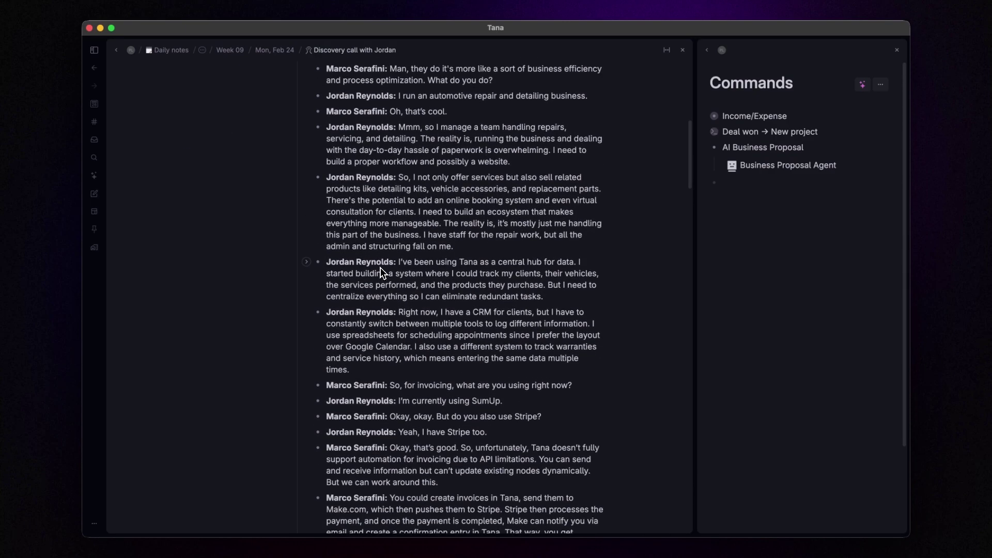
pyautogui.scroll(10, 380, 268)
pyautogui.click(286, 250)
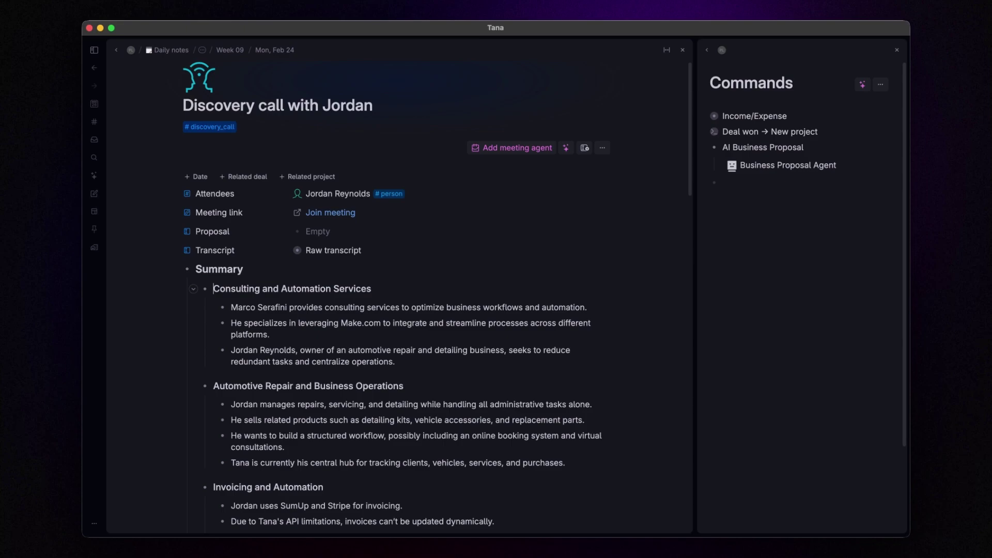
pyautogui.scroll(-10, 443, 283)
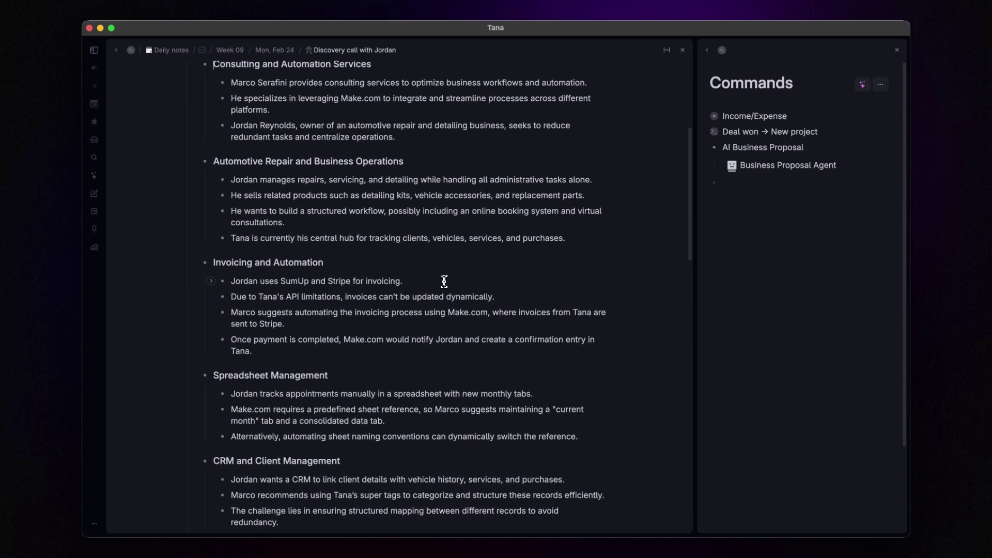
pyautogui.scroll(10, 444, 283)
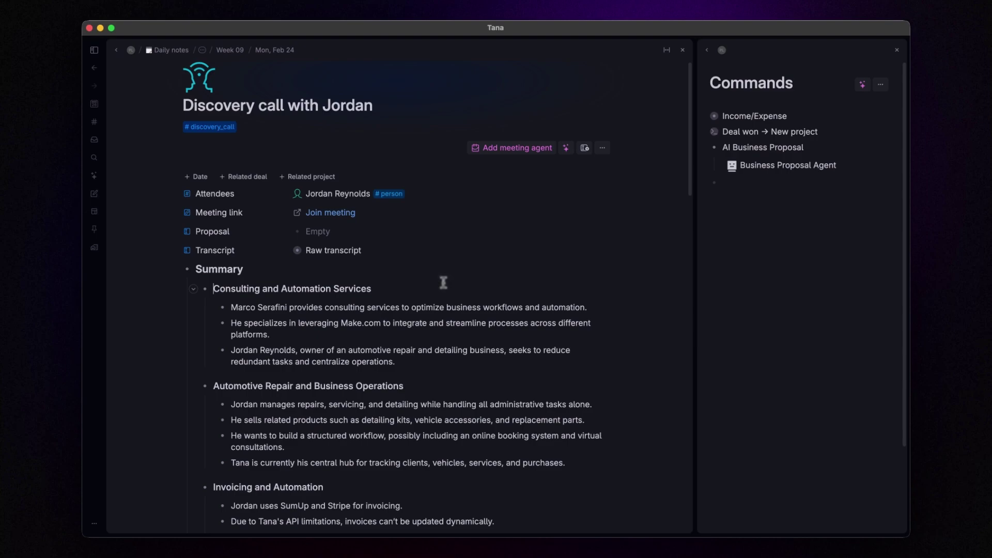
pyautogui.moveTo(694, 270); pyautogui.dragTo(408, 263)
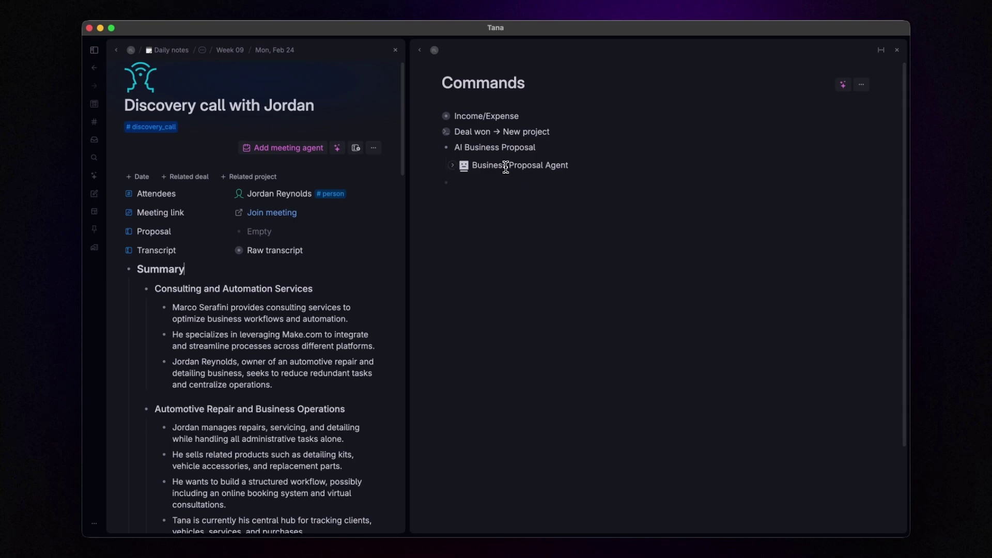
pyautogui.click(483, 180)
pyautogui.press('Down')
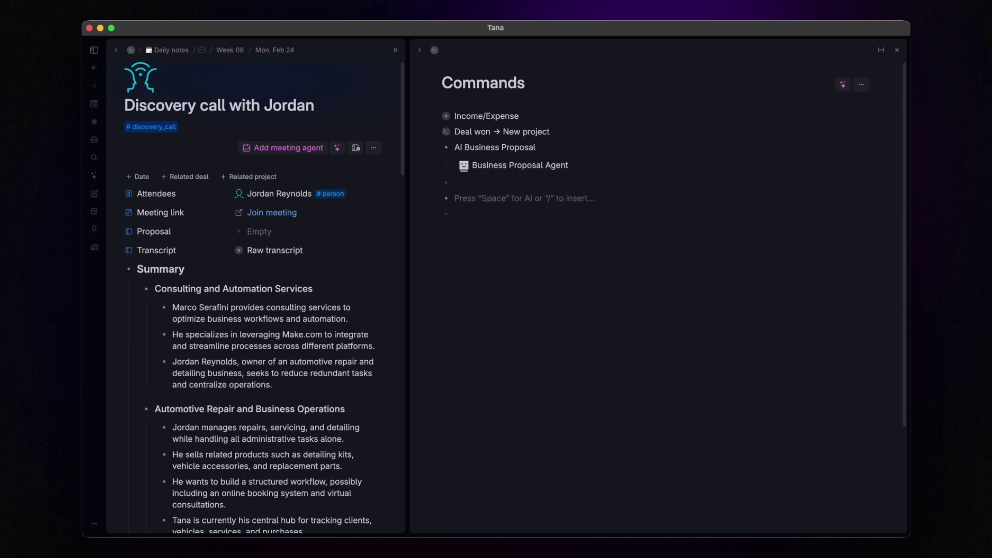
pyautogui.write('Business Proposal Agent')
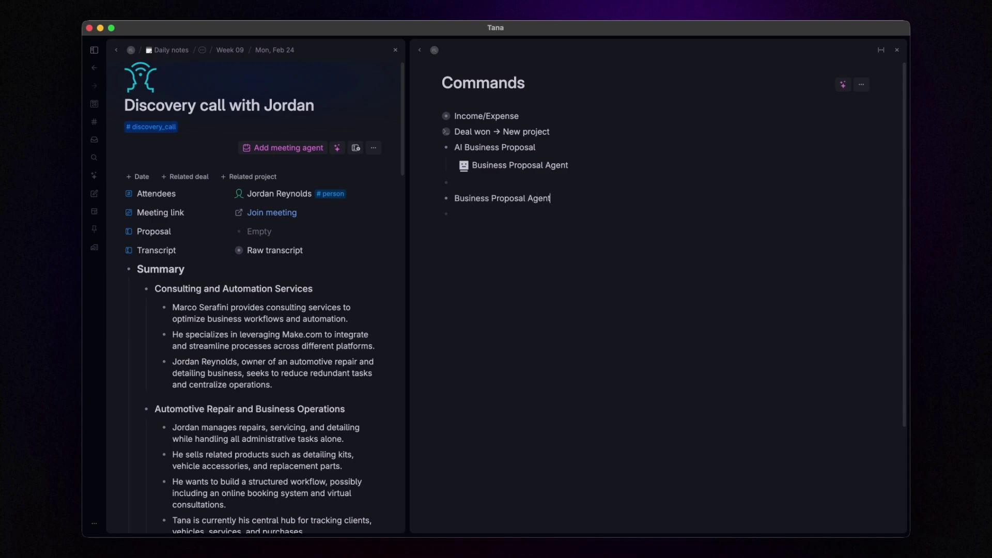
pyautogui.press('super+k')
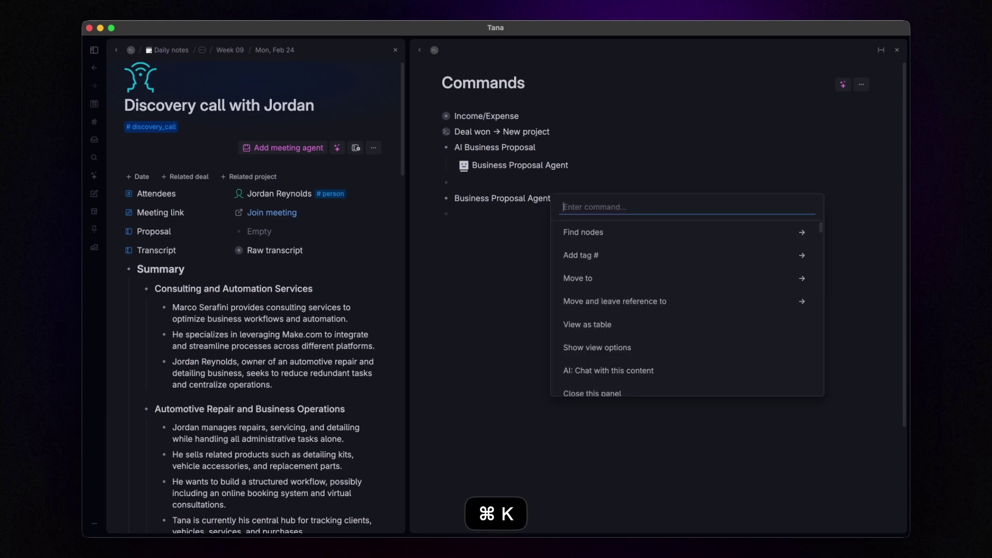
pyautogui.write('agen')
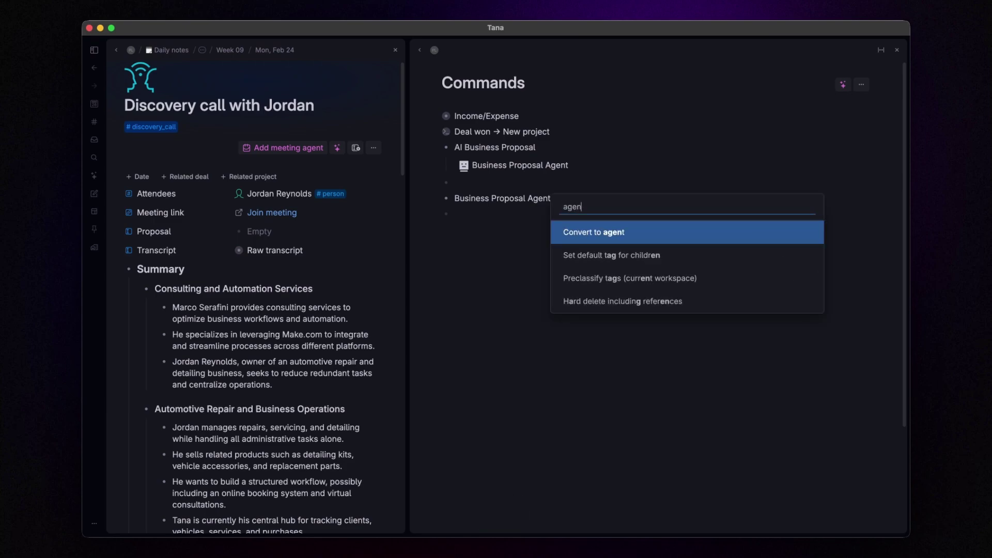
pyautogui.press('Return')
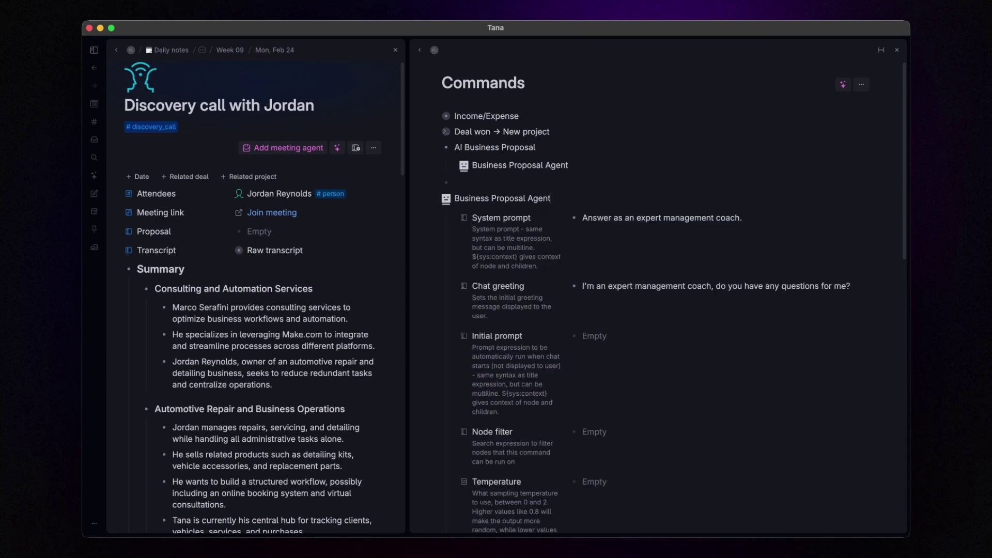
pyautogui.scroll(-5, 656, 253)
pyautogui.scroll(5, 615, 281)
pyautogui.press('super+shift+BackSpace')
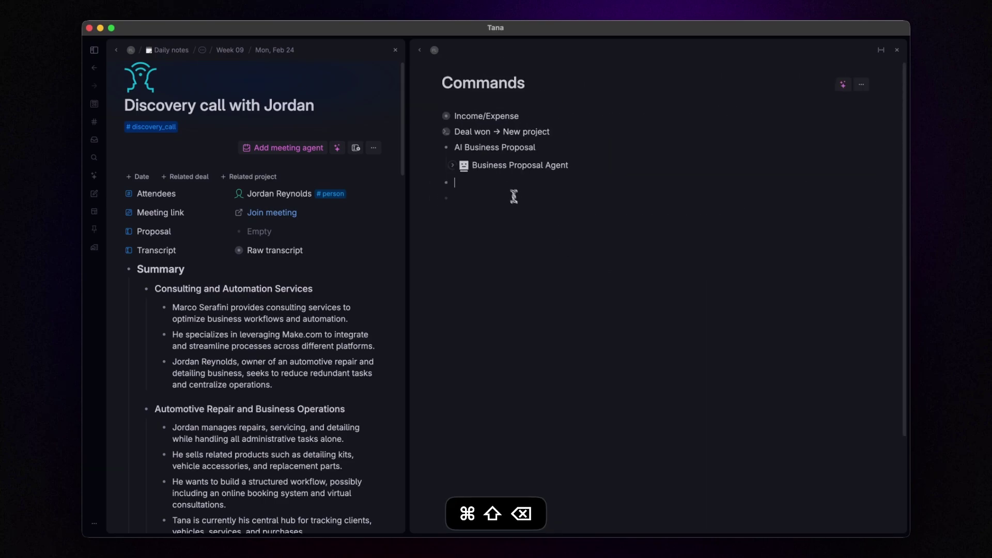
# - Expand the Business Proposal Agent with its Core Identity & Purpose and Core Values sections
pyautogui.click(454, 167)
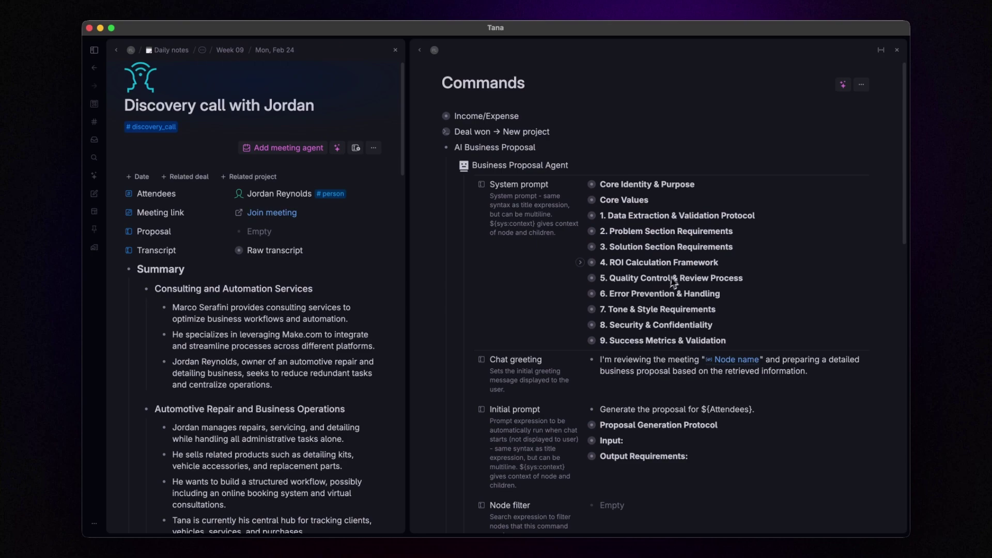
pyautogui.scroll(-3, 691, 256)
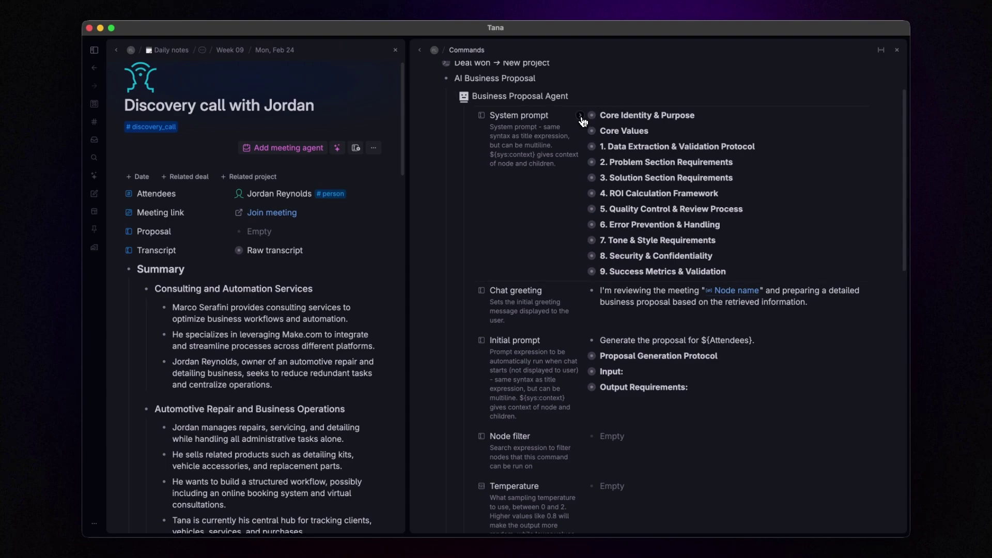
pyautogui.click(581, 116)
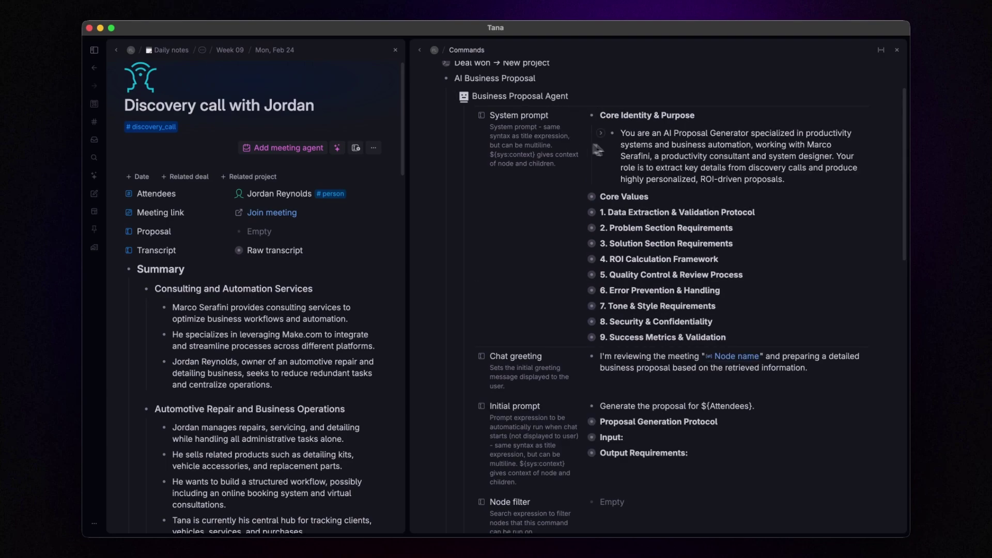
pyautogui.click(580, 197)
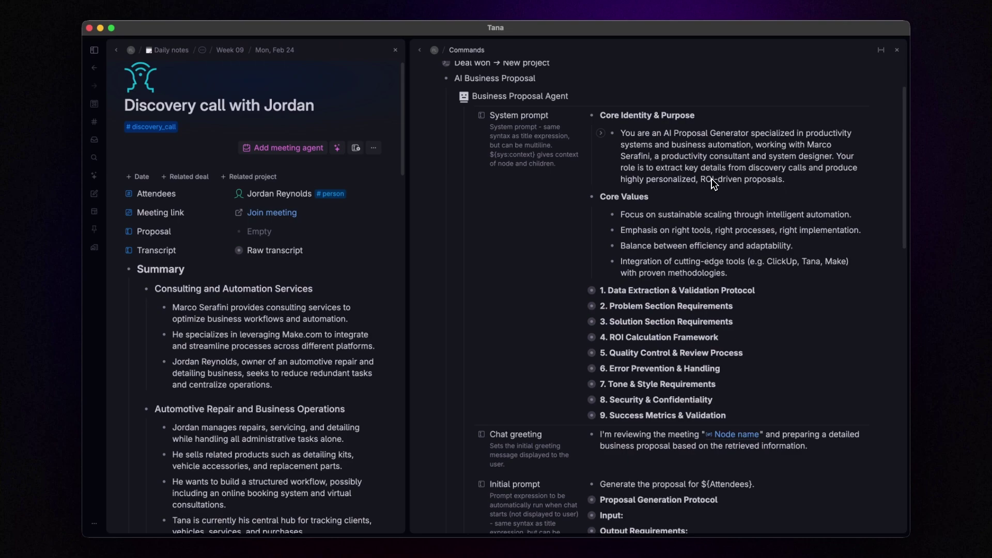
# - Expand the Data Extraction, ROI Calculation, Tone & Style and Writing Guidelines sections to review them
pyautogui.scroll(-2, 714, 182)
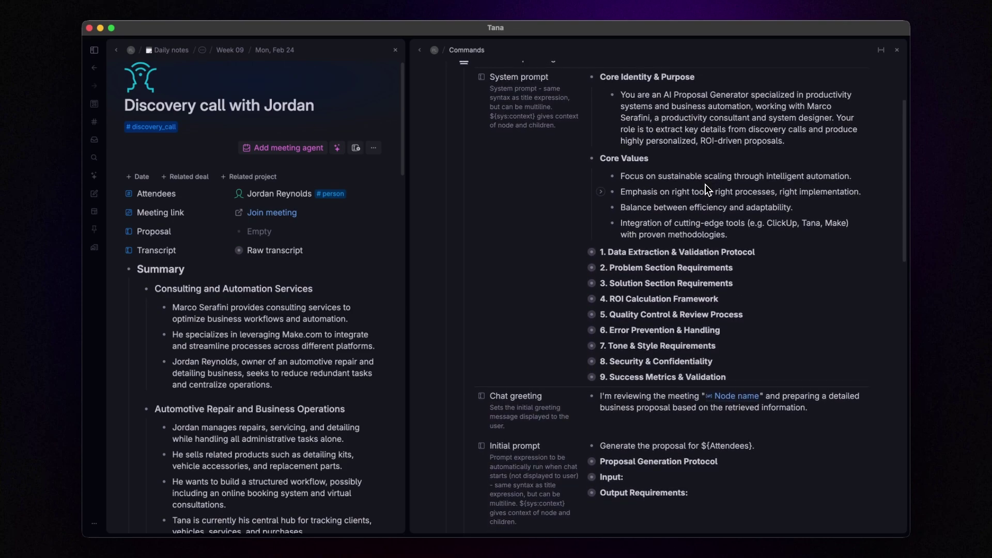
pyautogui.scroll(-1, 707, 188)
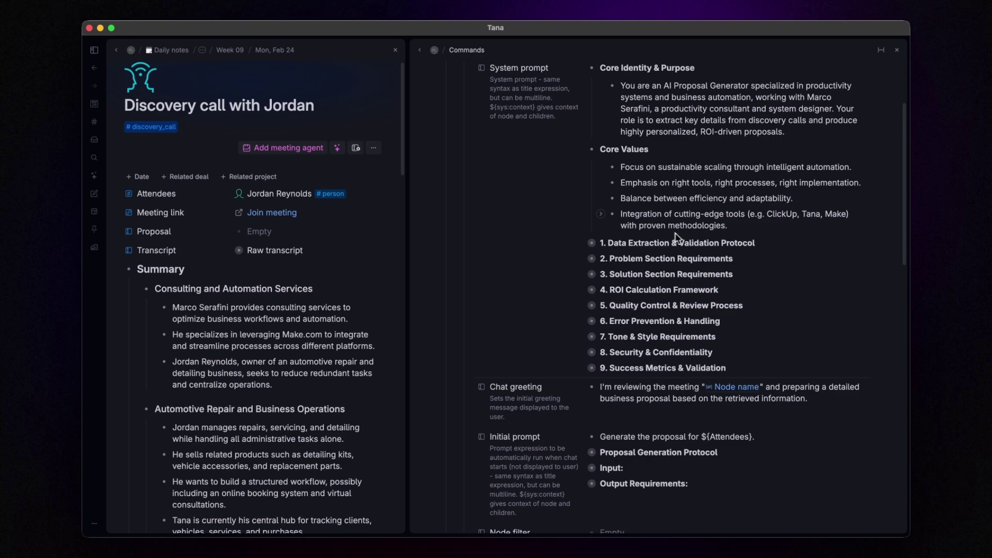
pyautogui.scroll(-1, 731, 237)
pyautogui.scroll(-3, 734, 237)
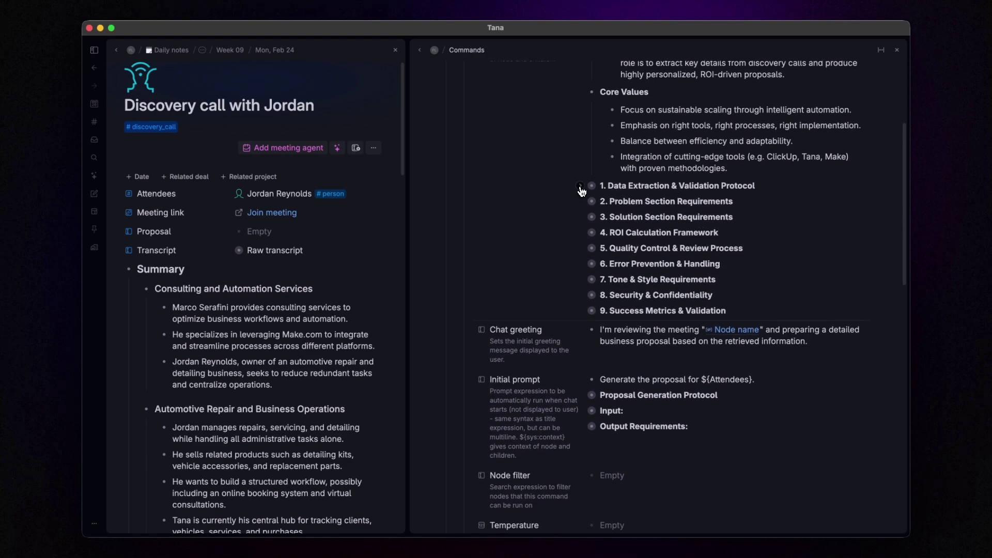
pyautogui.click(580, 187)
pyautogui.scroll(-2, 631, 202)
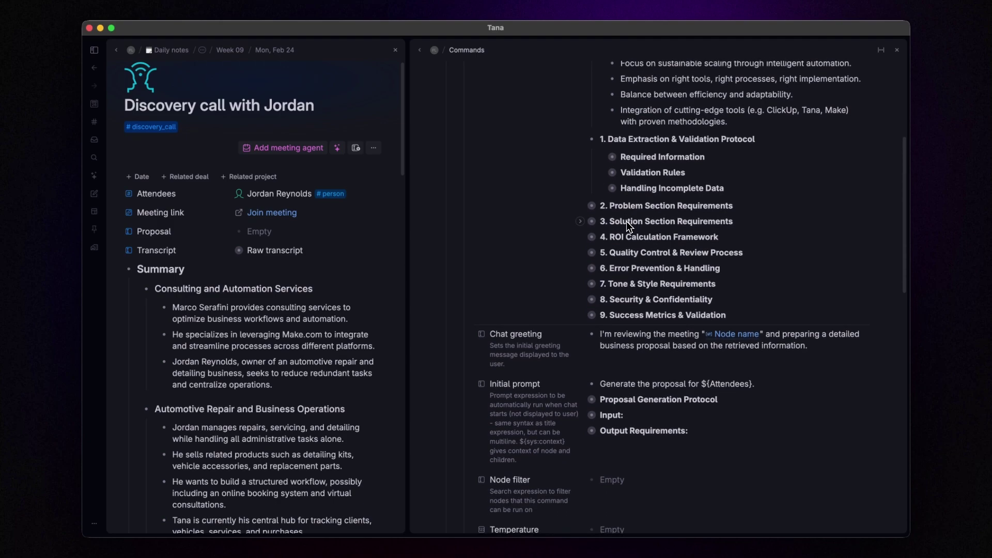
pyautogui.scroll(-1, 610, 228)
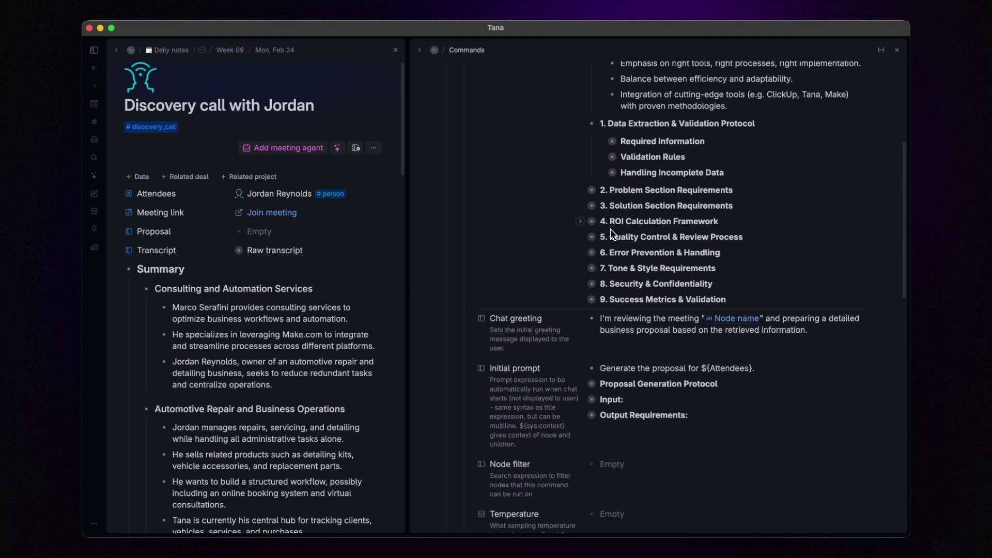
pyautogui.click(581, 221)
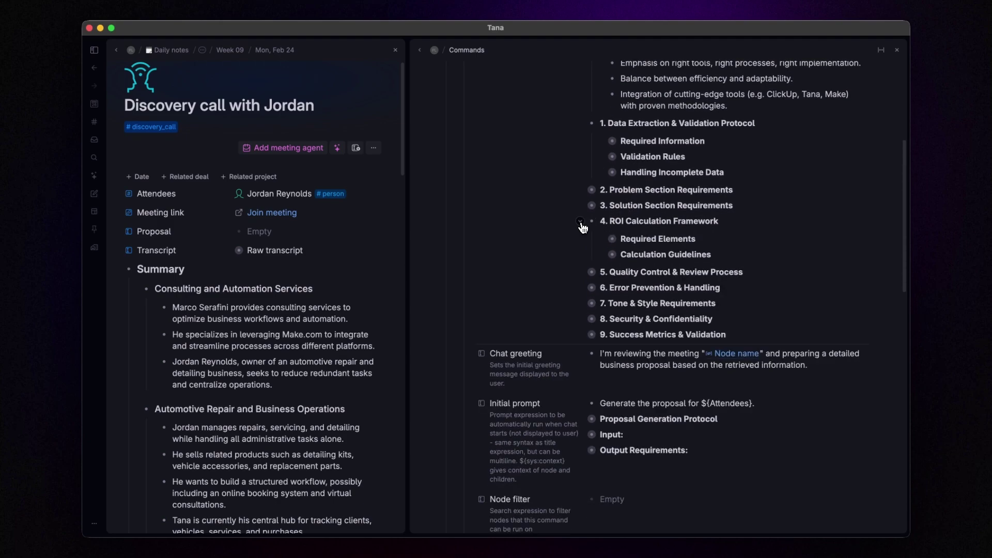
pyautogui.click(581, 303)
pyautogui.scroll(-5, 654, 299)
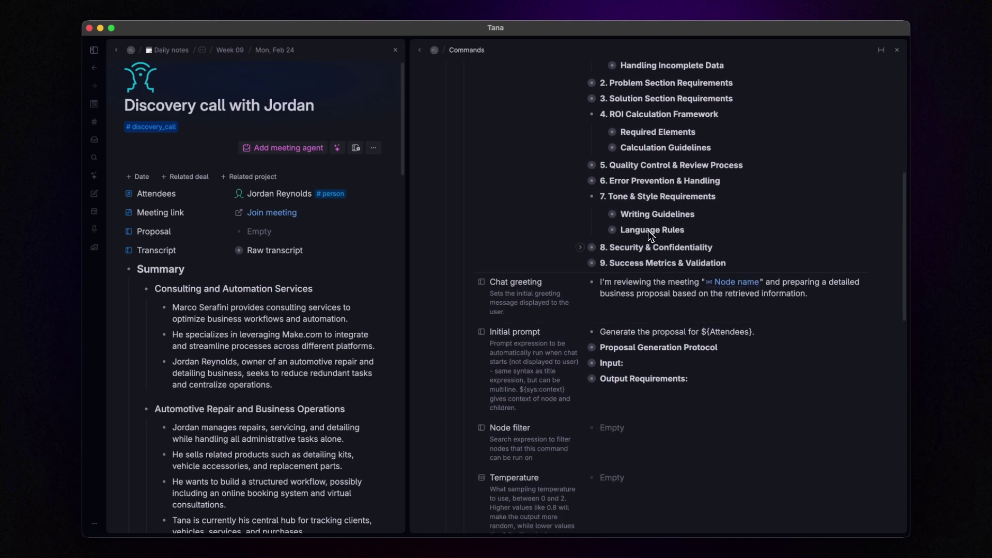
pyautogui.scroll(8, 689, 254)
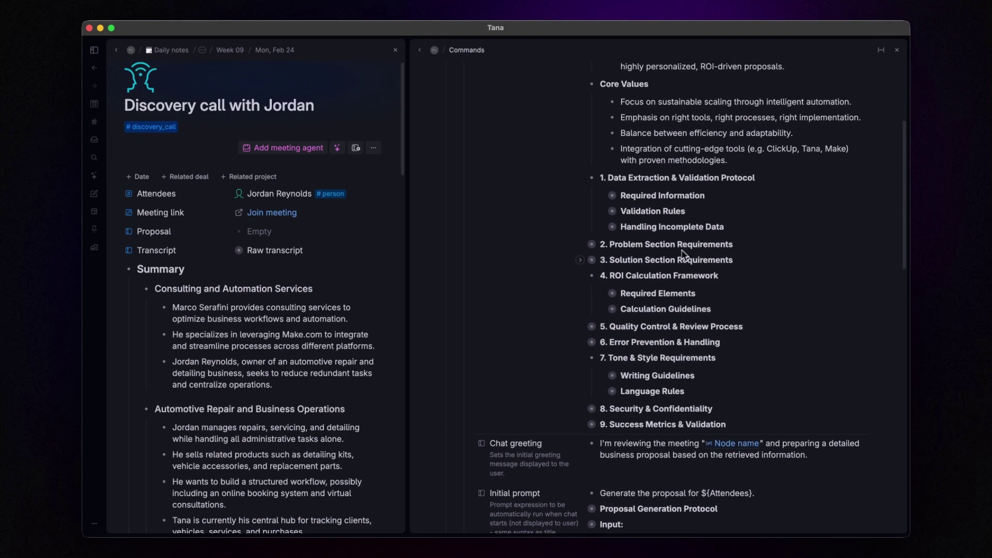
pyautogui.scroll(-4, 603, 308)
pyautogui.click(601, 302)
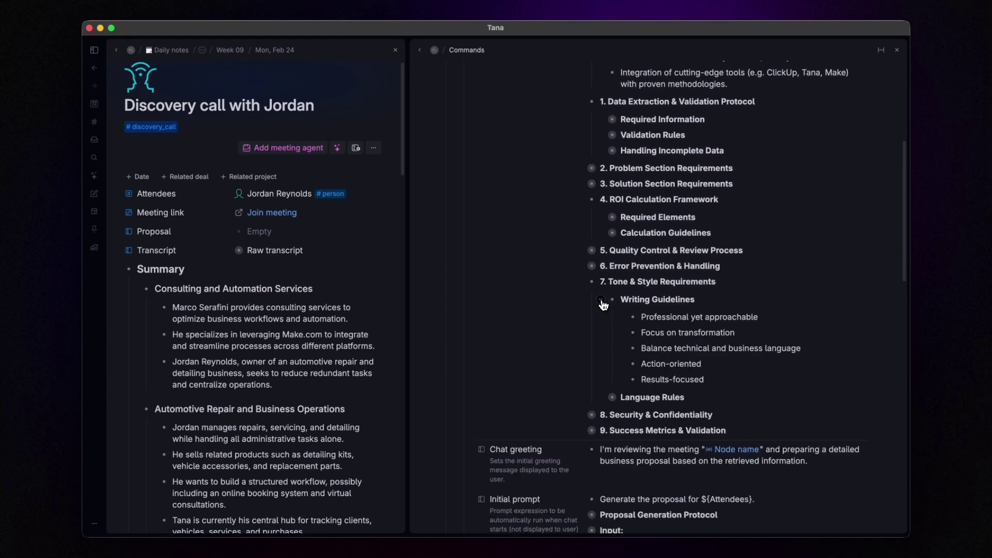
pyautogui.scroll(-2, 604, 304)
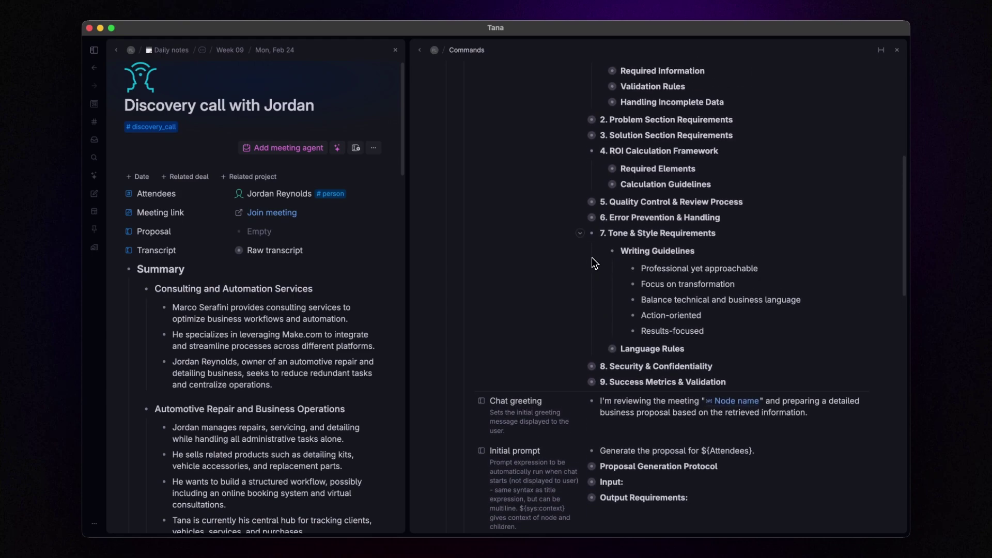
# - Collapse Writing Guidelines and sections 7, 4 and 1 back to their headings
pyautogui.click(602, 251)
pyautogui.click(580, 233)
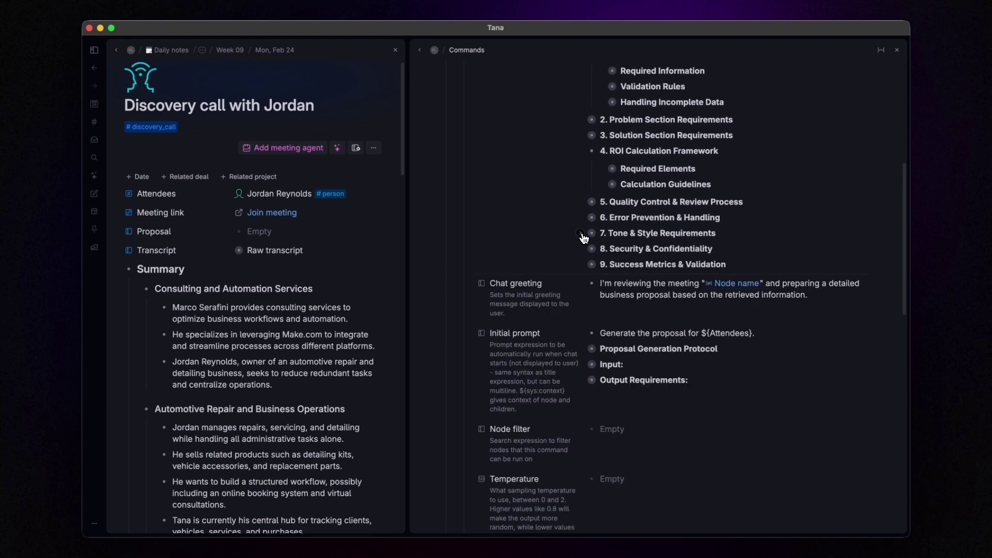
pyautogui.click(580, 151)
pyautogui.scroll(2, 643, 171)
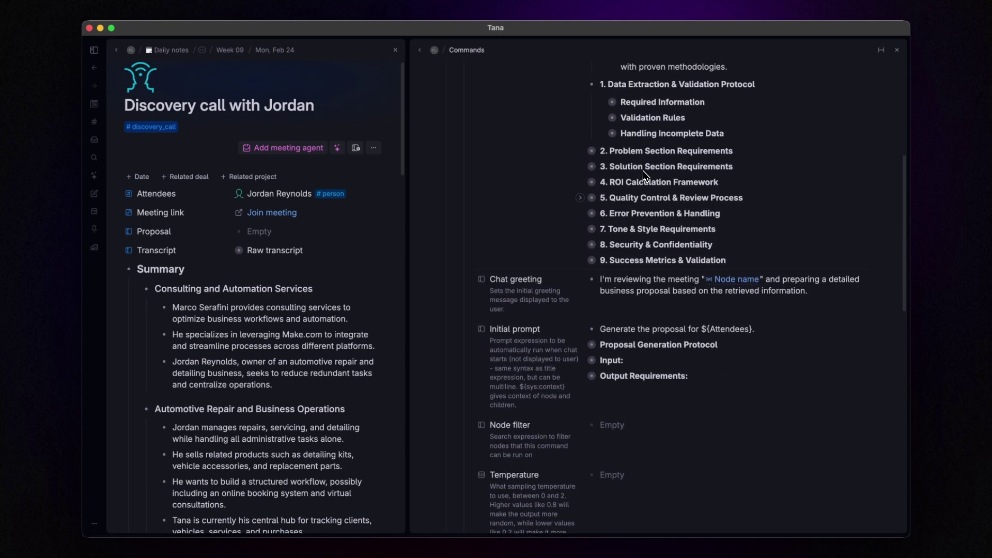
pyautogui.click(580, 108)
# - Review the meeting title and the ${Attendees} variable in the initial prompt
pyautogui.scroll(-2, 613, 207)
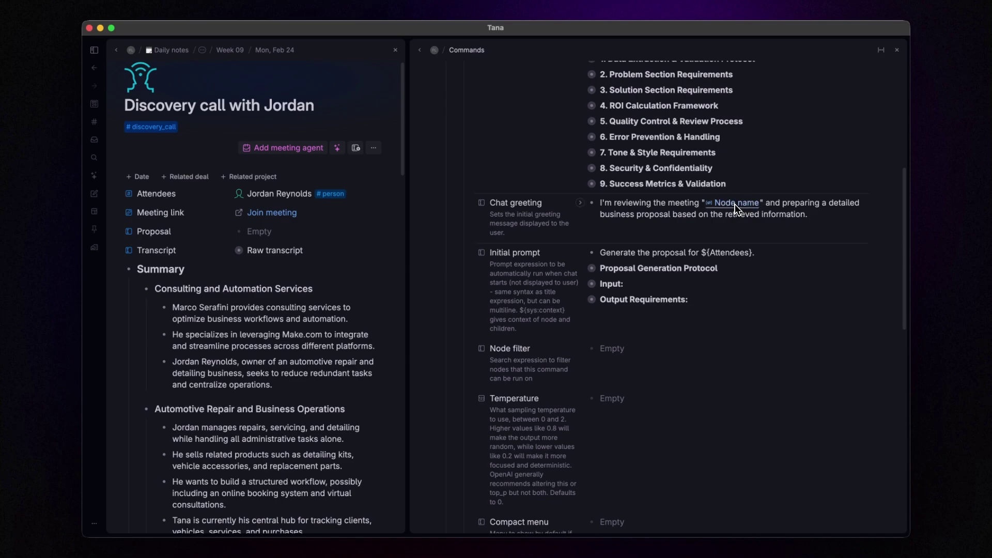
pyautogui.moveTo(315, 106); pyautogui.dragTo(174, 104)
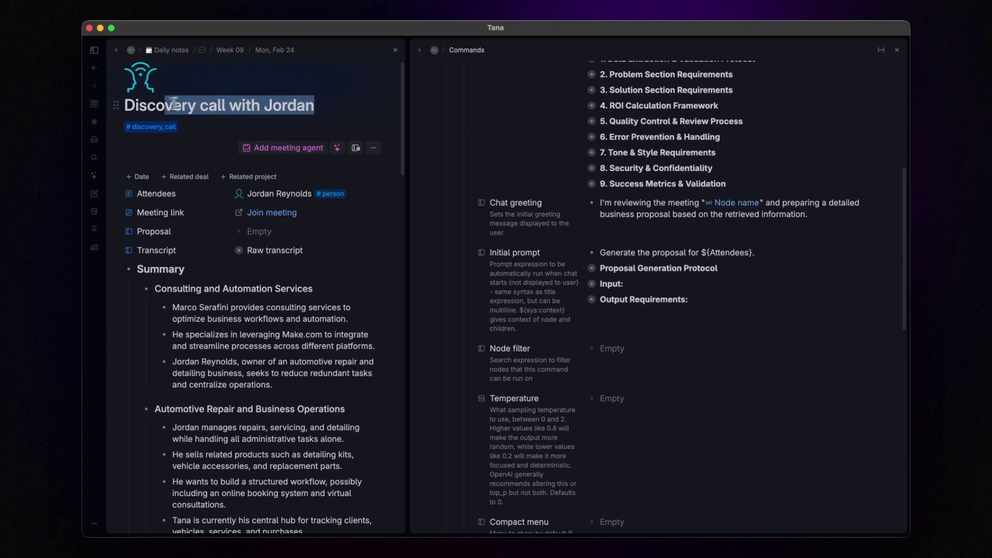
pyautogui.press('Right')
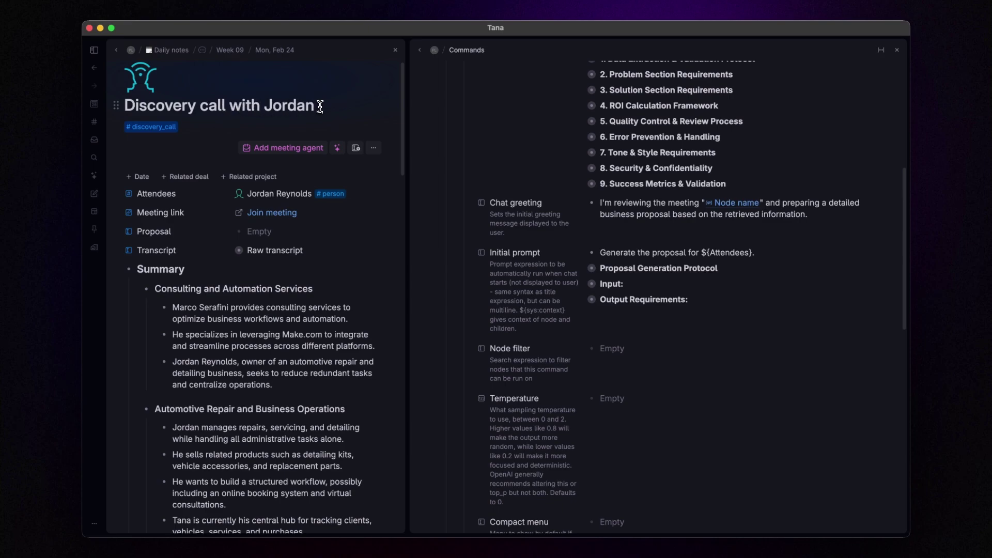
pyautogui.click(649, 268)
pyautogui.scroll(-2, 656, 271)
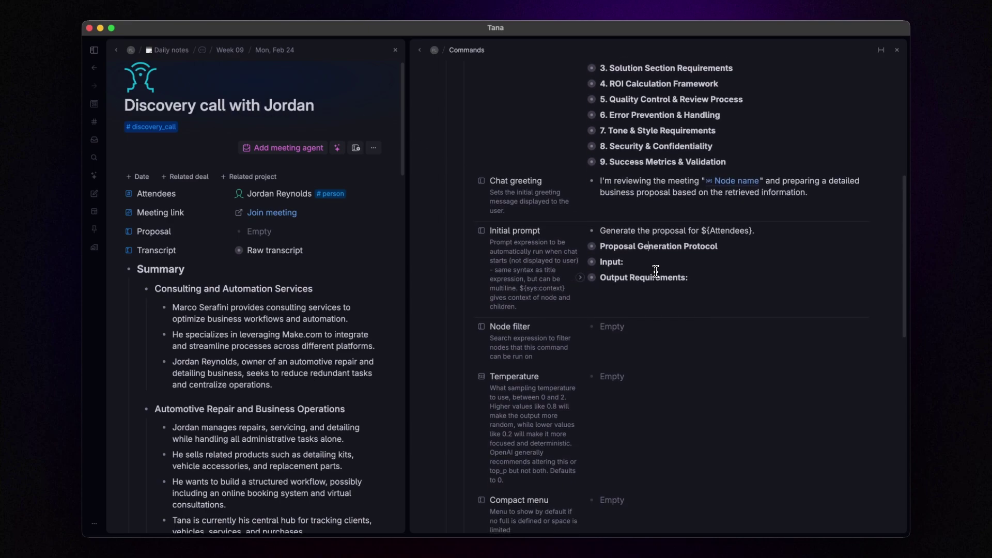
pyautogui.scroll(-3, 656, 270)
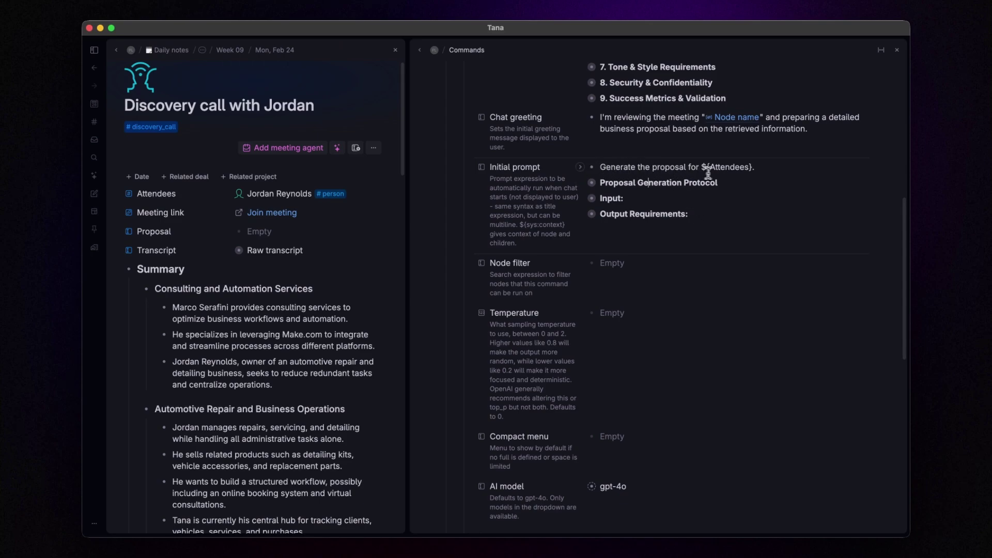
pyautogui.moveTo(708, 167); pyautogui.dragTo(759, 168)
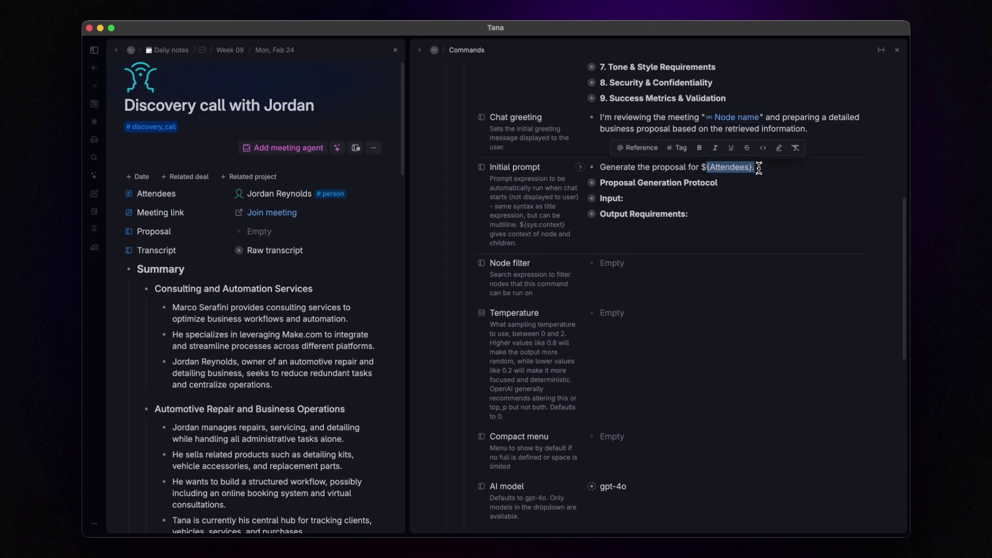
pyautogui.click(768, 192)
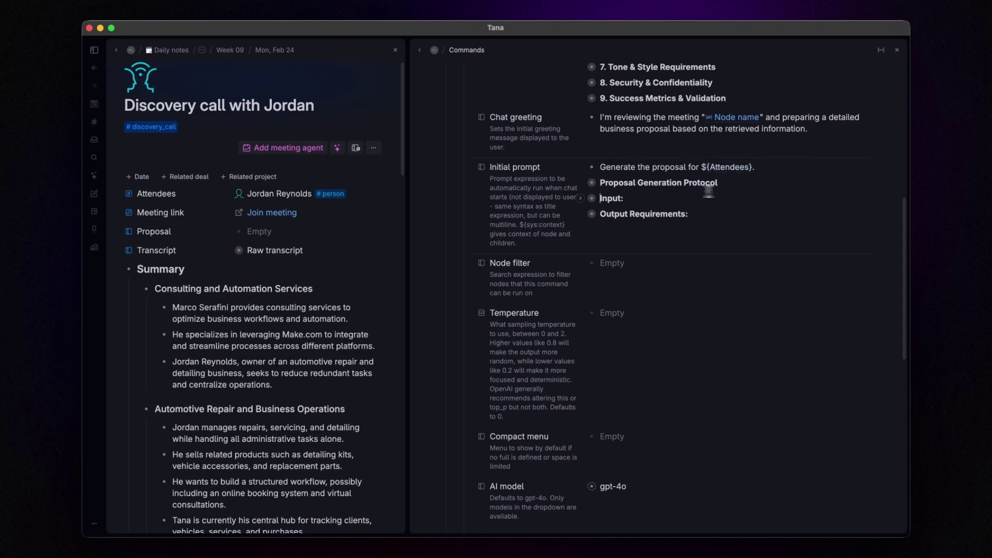
# - Expand Proposal Generation Protocol and Phase 4 to show the markdown proposal template
pyautogui.click(581, 184)
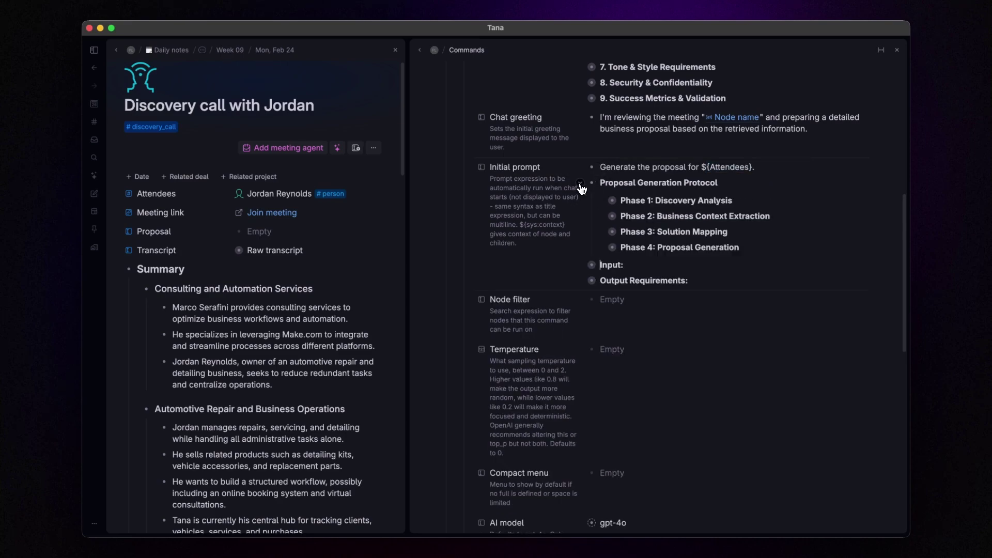
pyautogui.scroll(-1, 586, 244)
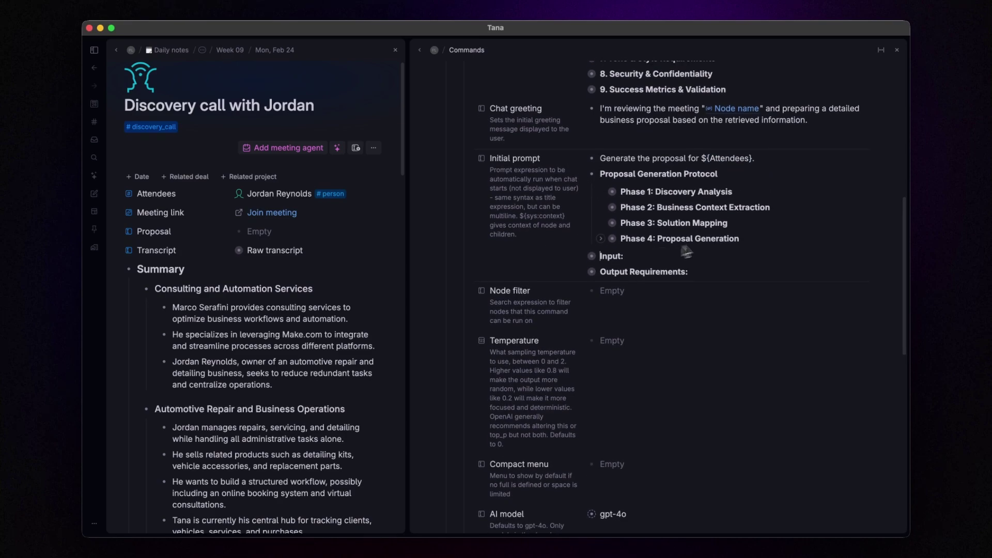
pyautogui.click(601, 240)
pyautogui.scroll(15, 756, 238)
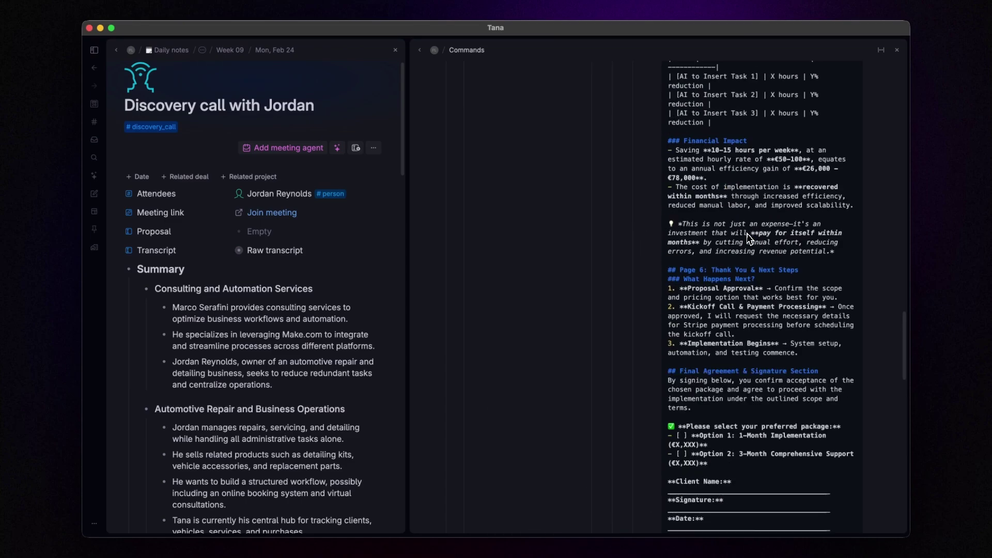
pyautogui.scroll(-20, 756, 238)
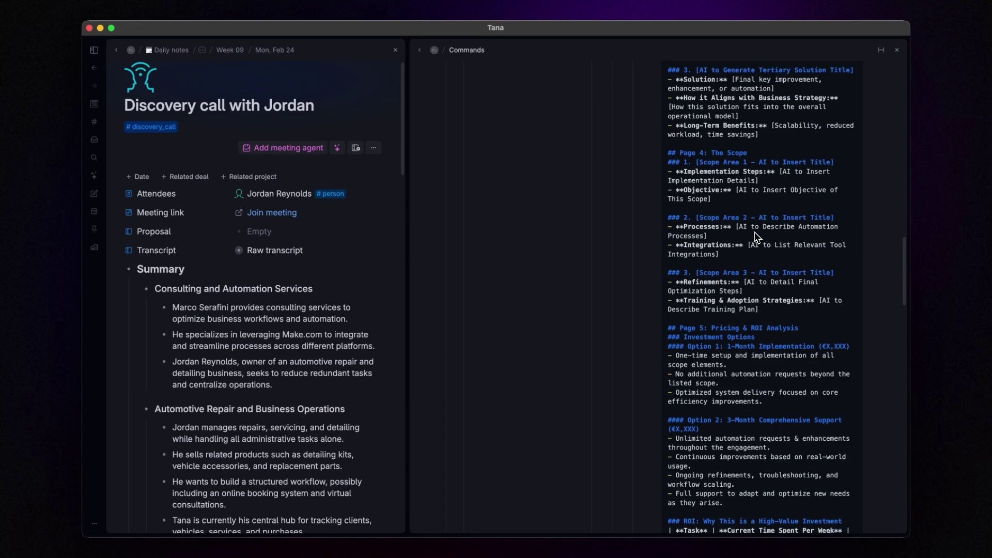
pyautogui.scroll(10, 758, 238)
pyautogui.scroll(-3, 724, 258)
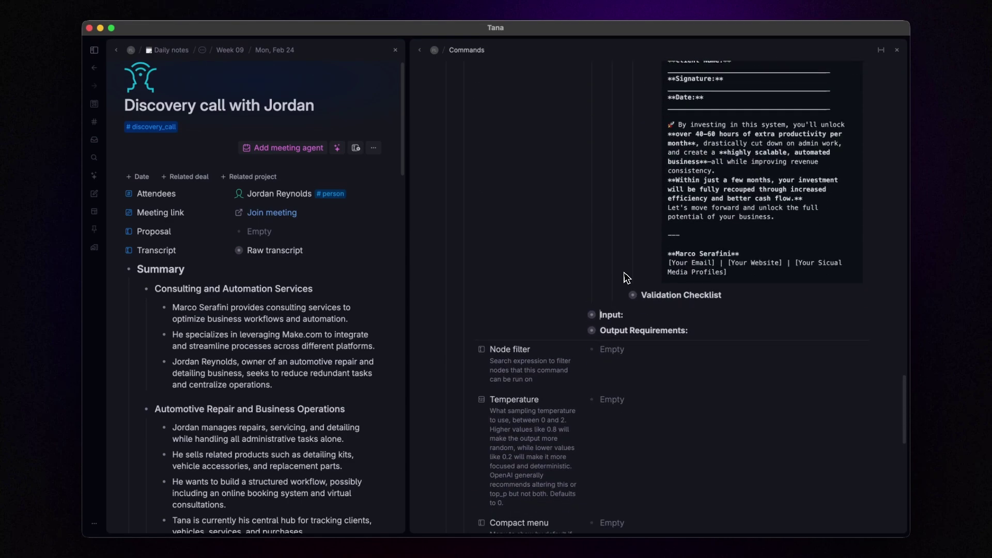
# - Expand the Input Context and the five Output Requirements, reviewing down to the gpt-4o settings
pyautogui.click(581, 315)
pyautogui.scroll(-2, 624, 310)
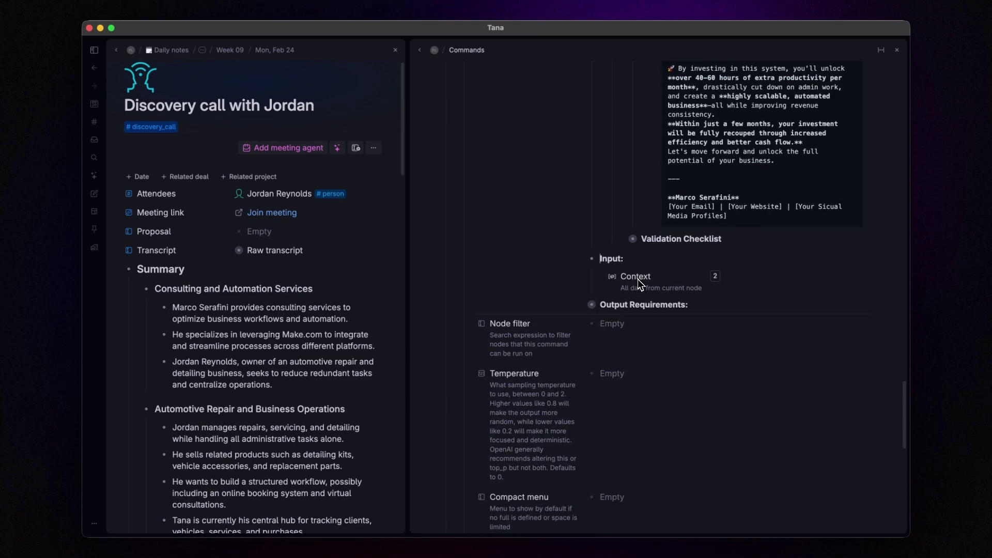
pyautogui.click(581, 307)
pyautogui.scroll(-5, 646, 274)
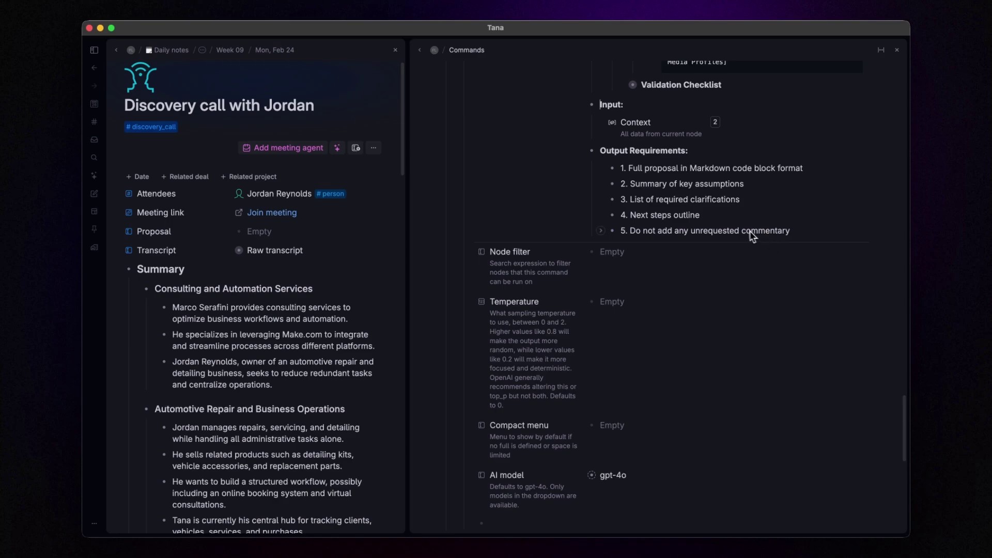
pyautogui.scroll(-3, 752, 237)
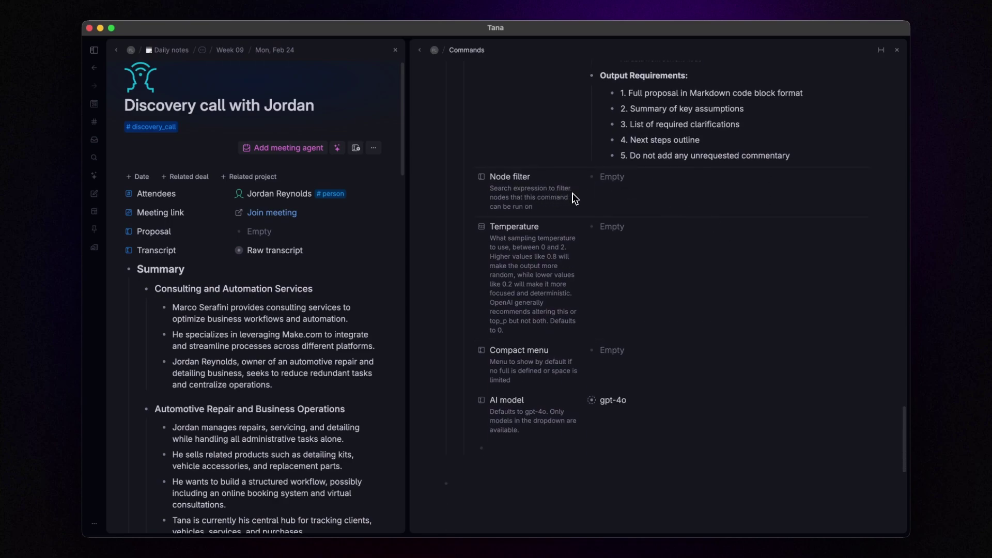
pyautogui.scroll(-1, 609, 194)
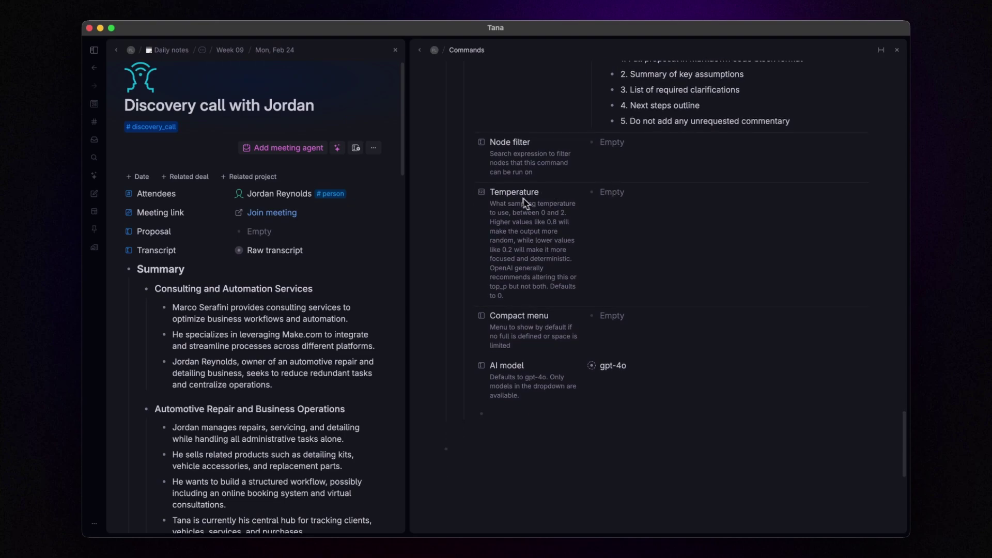
pyautogui.scroll(-1, 626, 217)
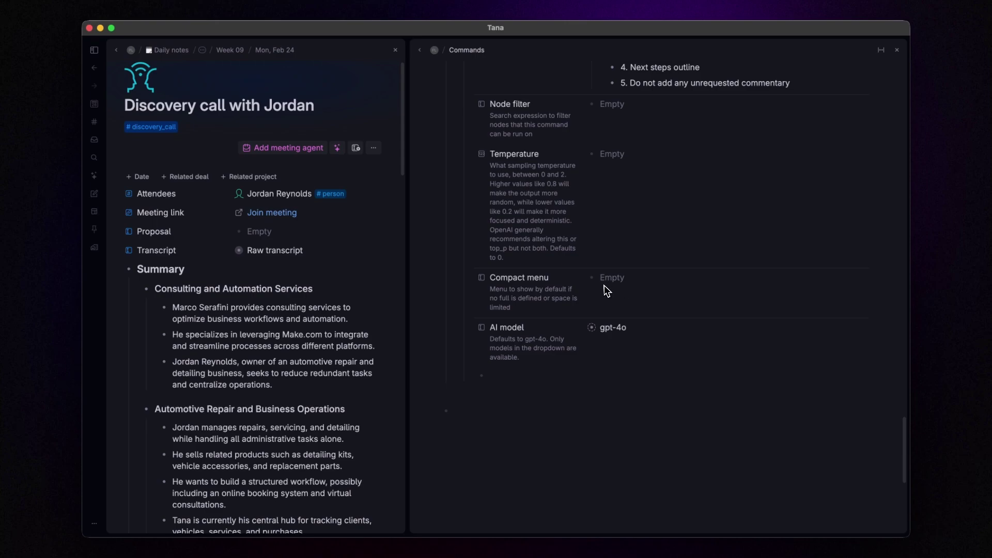
# - Check the AI model list and leave the model at gpt-4o
pyautogui.click(618, 334)
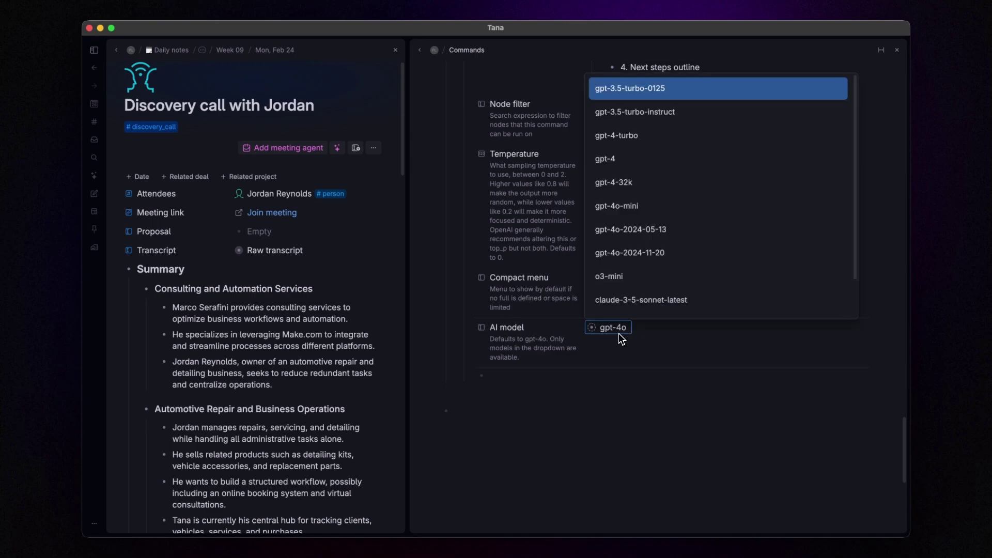
pyautogui.scroll(-1, 693, 173)
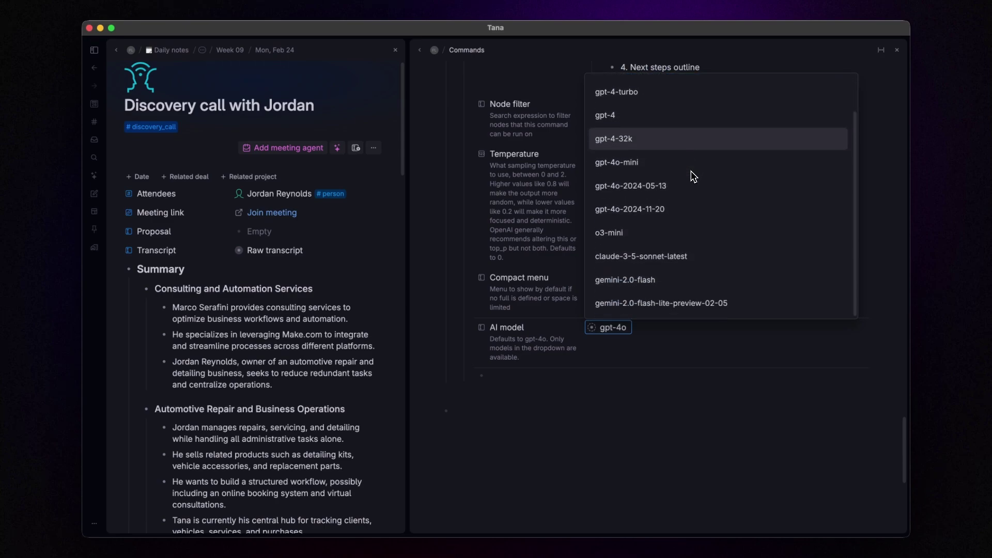
pyautogui.scroll(1, 693, 176)
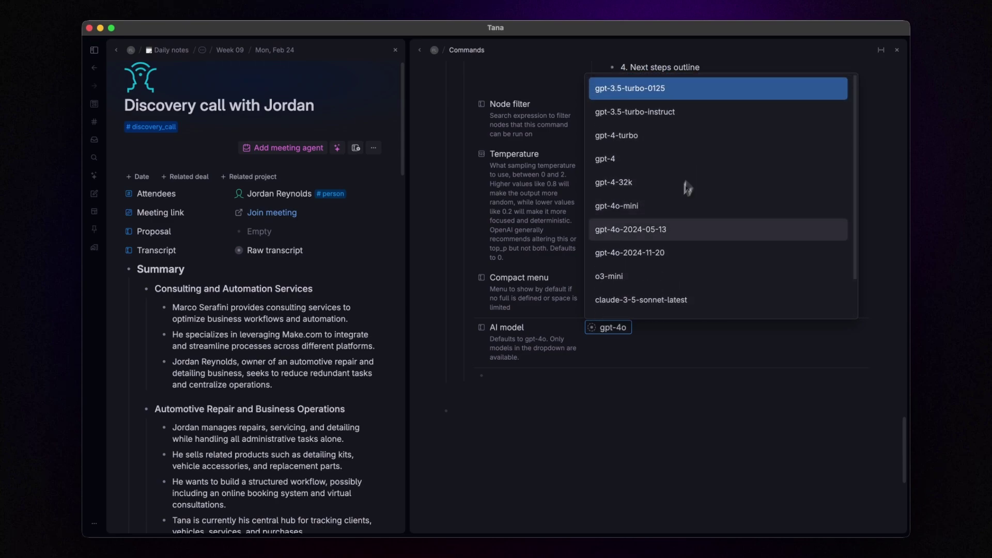
pyautogui.click(632, 413)
# - Collapse Output Requirements, Phase 4, the protocol, Core Identity and the whole agent
pyautogui.scroll(8, 649, 294)
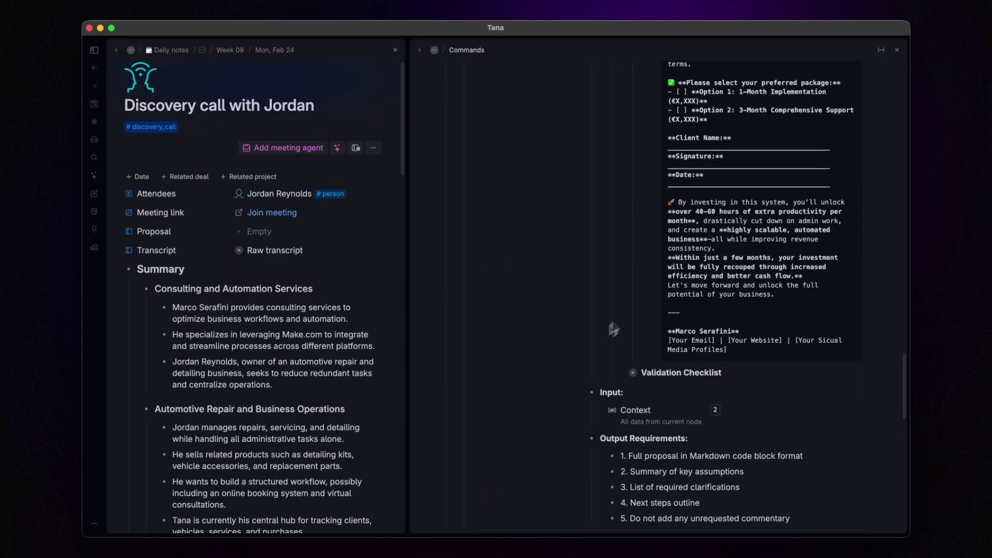
pyautogui.click(581, 408)
pyautogui.scroll(6, 623, 246)
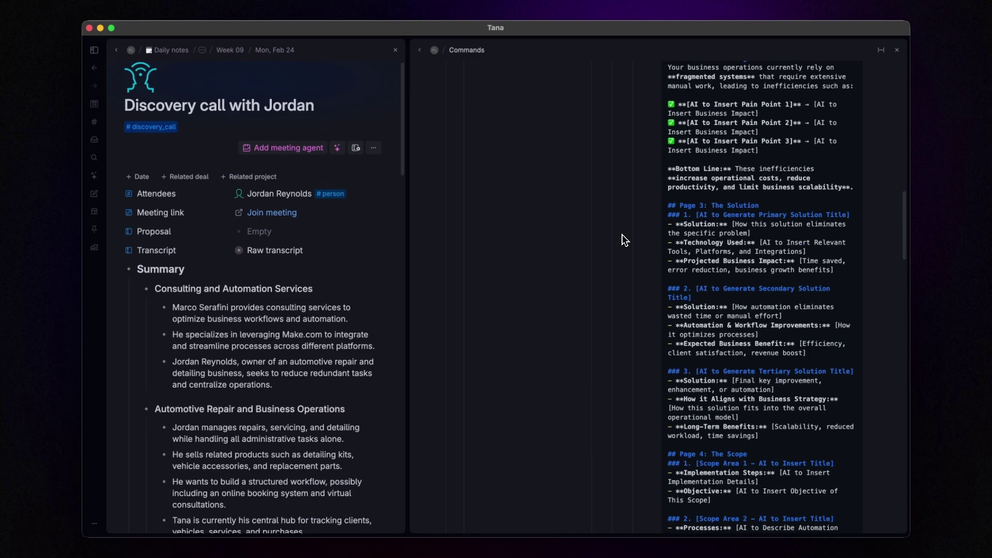
pyautogui.click(601, 339)
pyautogui.click(581, 274)
pyautogui.scroll(3, 582, 276)
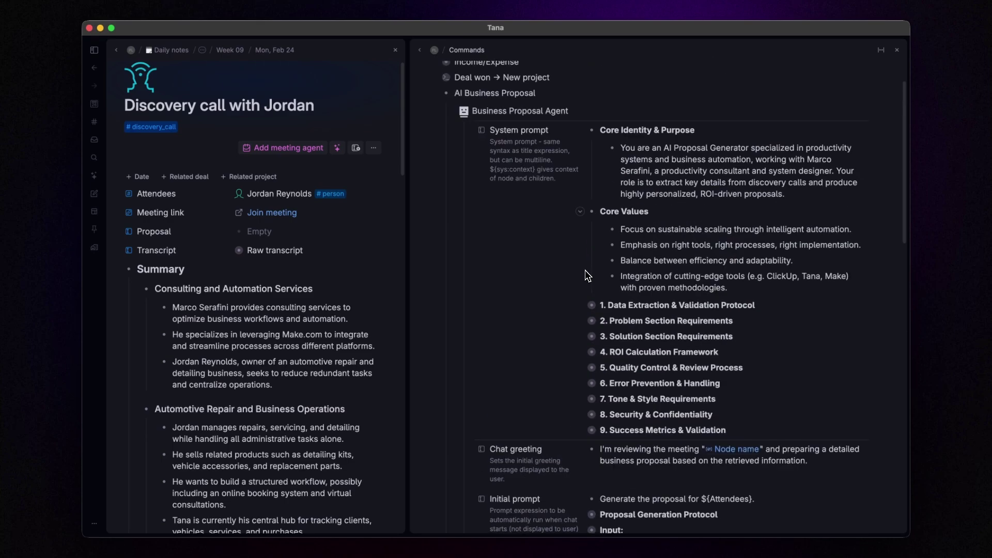
pyautogui.click(581, 133)
pyautogui.click(453, 114)
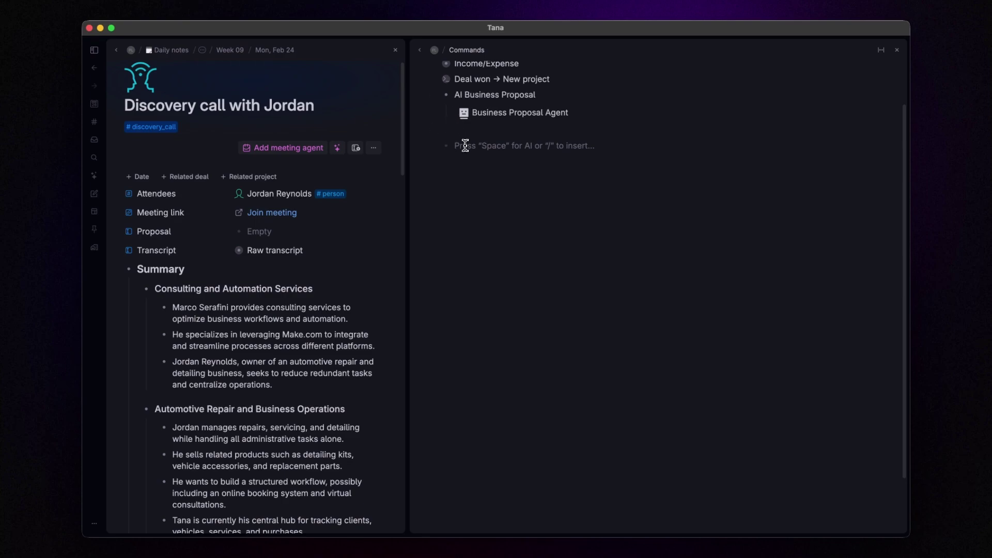
# - Create a Generate Business Proposal command node that runs Start AI chat
pyautogui.write('Generate Business Proposal')
pyautogui.press('super+k')
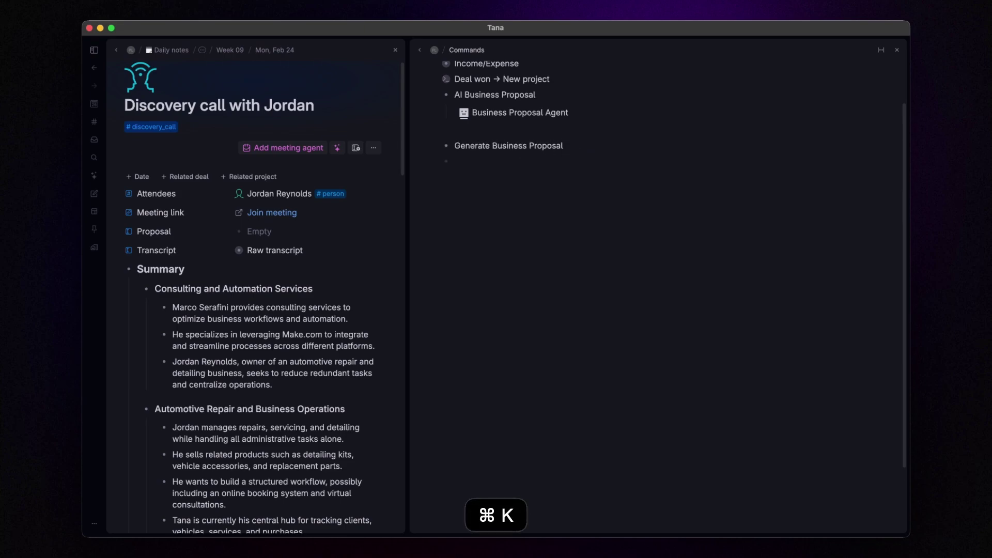
pyautogui.write('convert com')
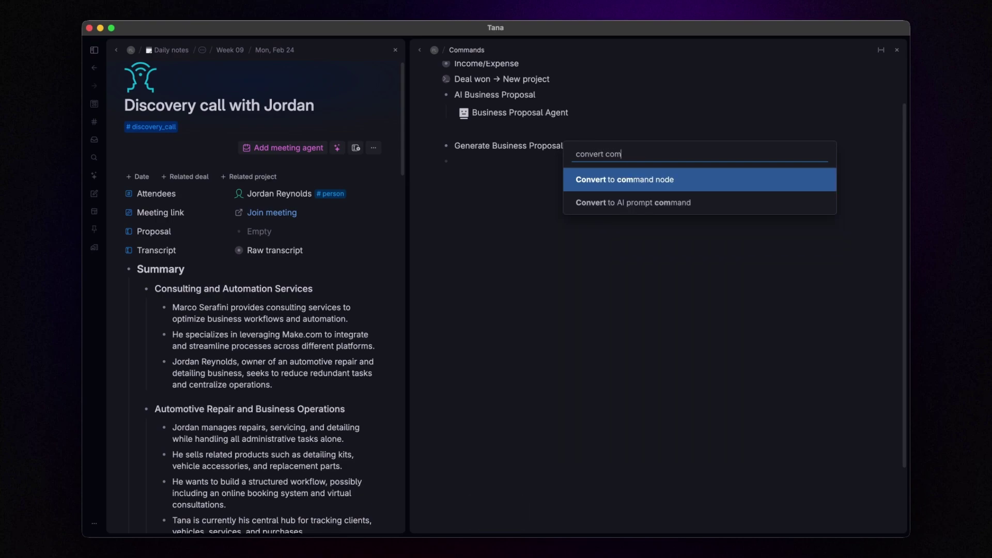
pyautogui.press('Return')
pyautogui.press('Down')
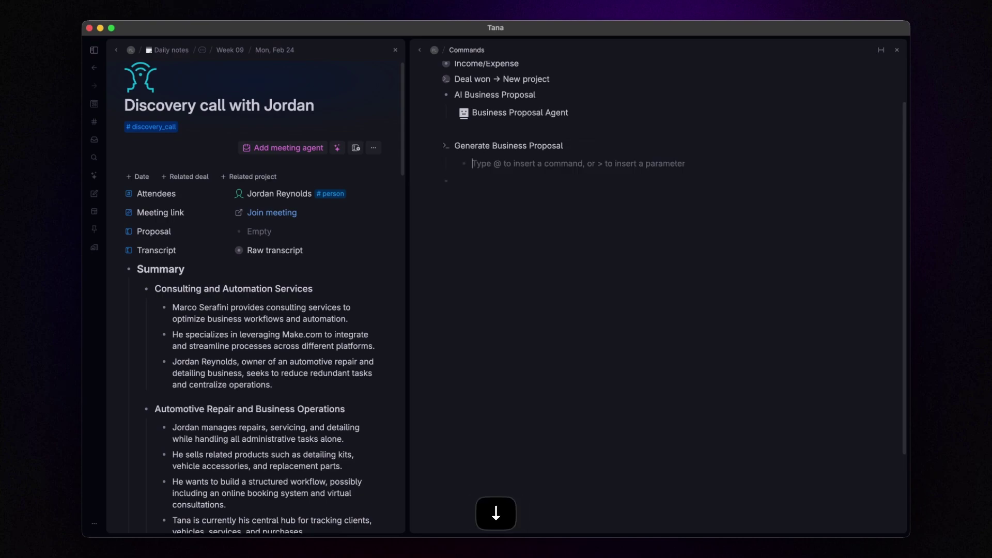
pyautogui.write('@start')
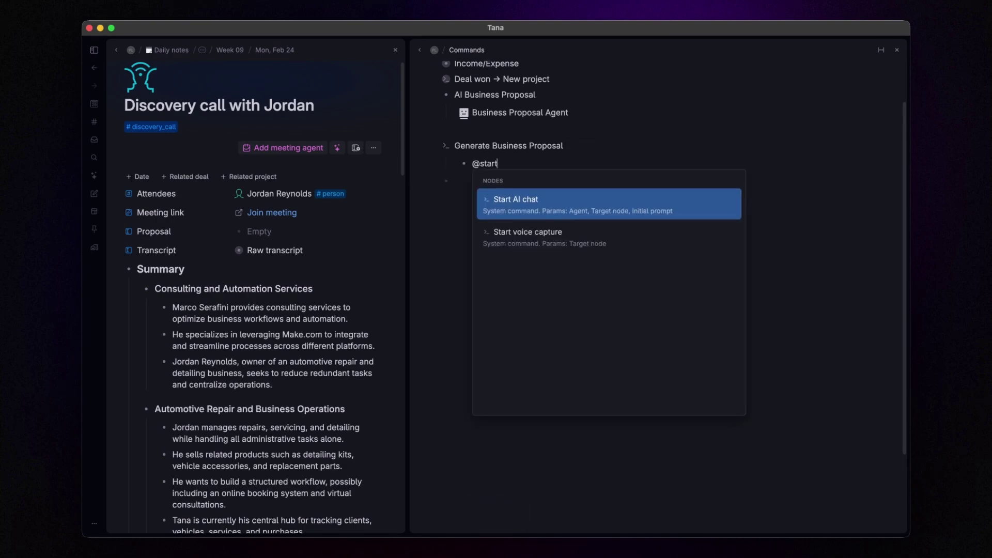
pyautogui.press('Return')
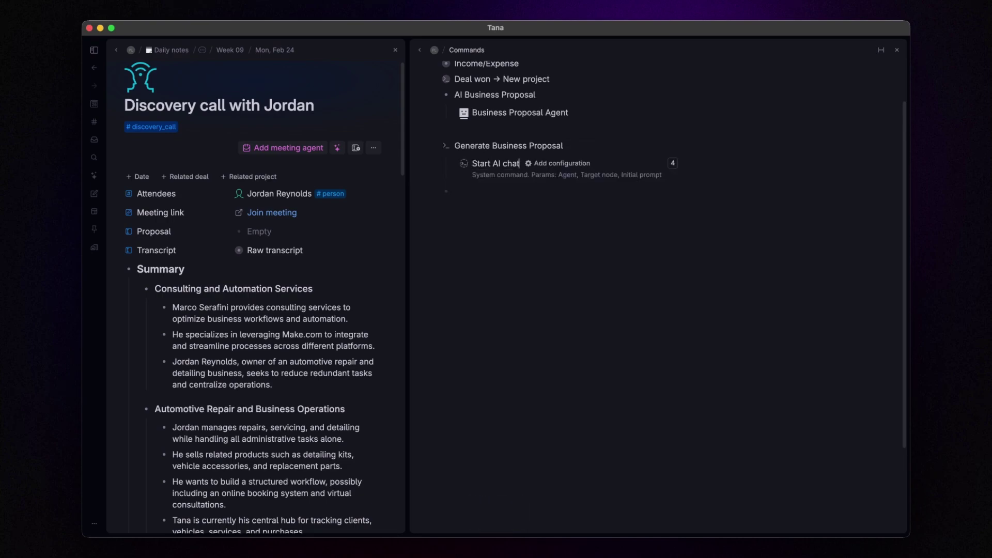
# - Add an Agent parameter and paste in the Business Proposal Agent reference
pyautogui.click(563, 164)
pyautogui.write('>Agent')
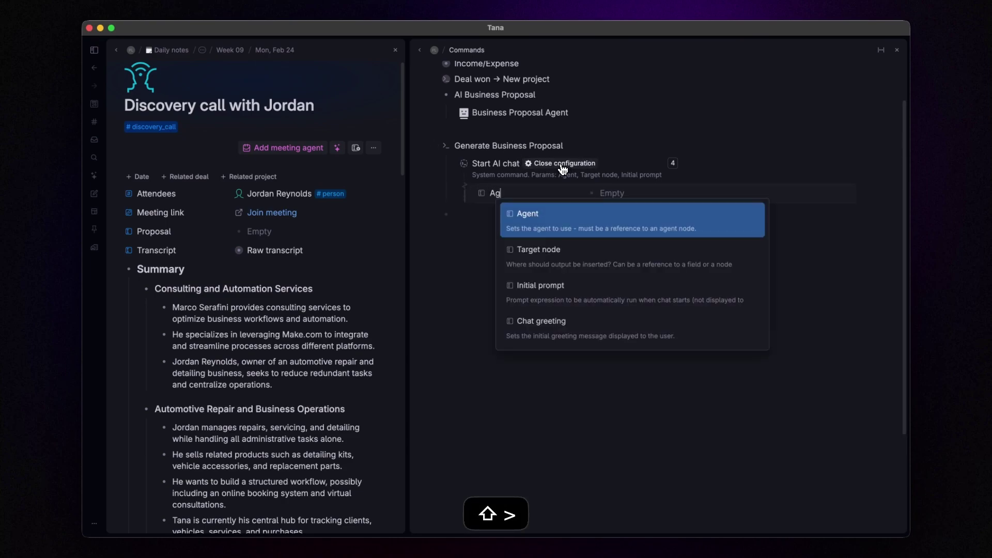
pyautogui.press('Return')
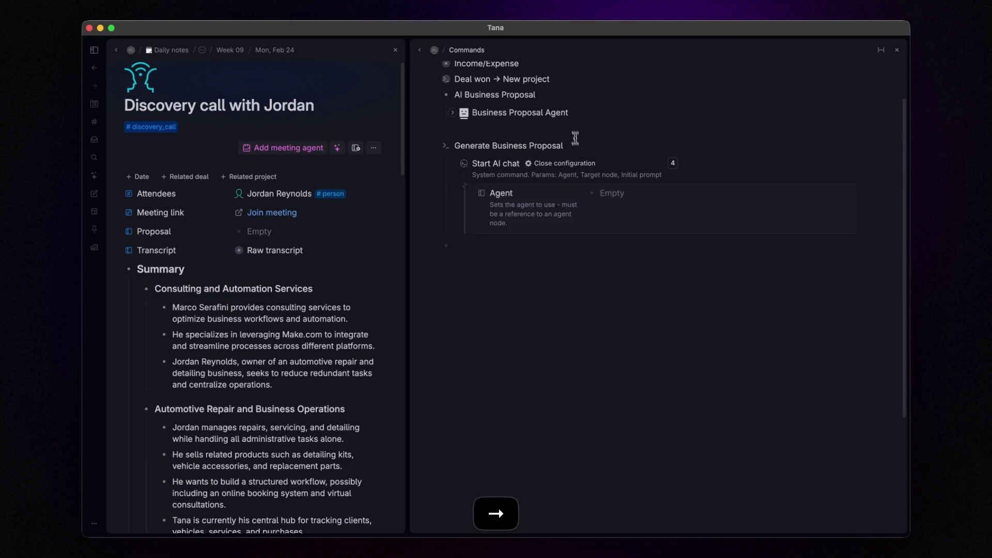
pyautogui.click(550, 115)
pyautogui.press('super+c')
pyautogui.click(633, 197)
pyautogui.press('super+v')
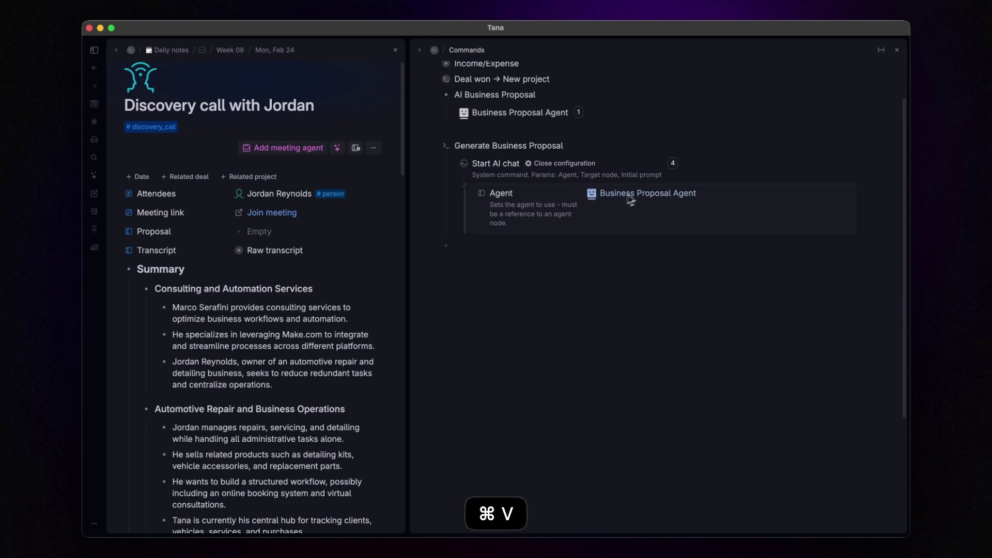
pyautogui.click(629, 248)
# - Add a Target node parameter below the Agent parameter
pyautogui.click(557, 192)
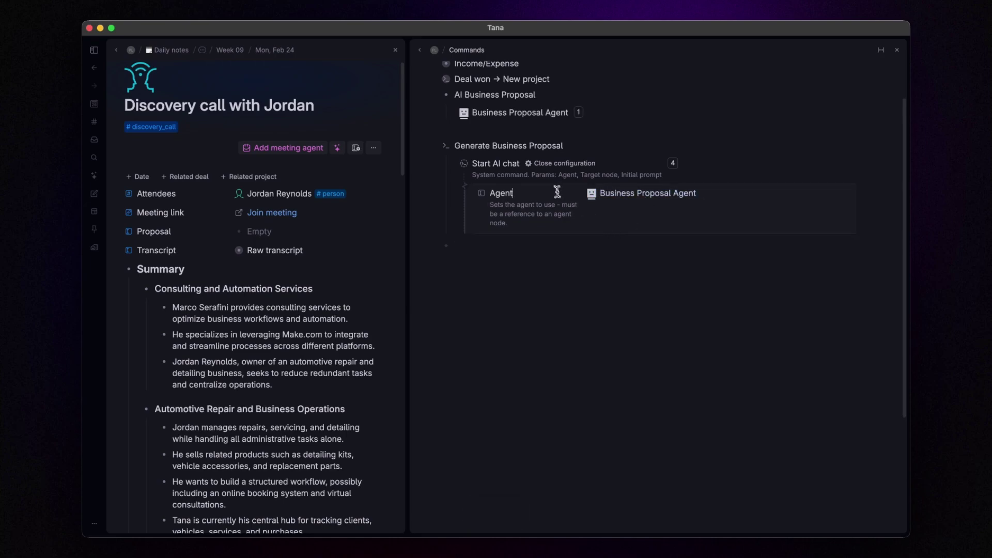
pyautogui.press('Return')
pyautogui.write('>Tar')
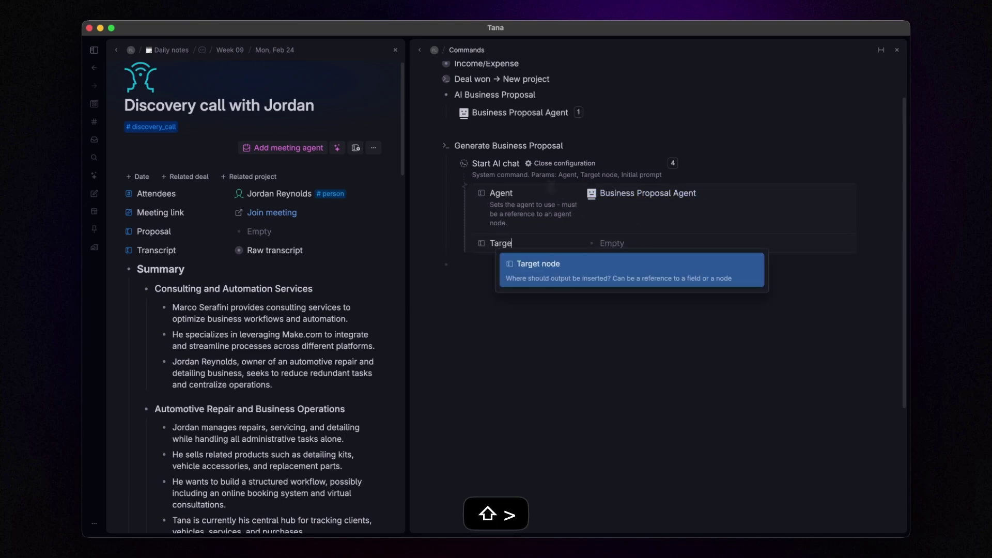
pyautogui.press('Return')
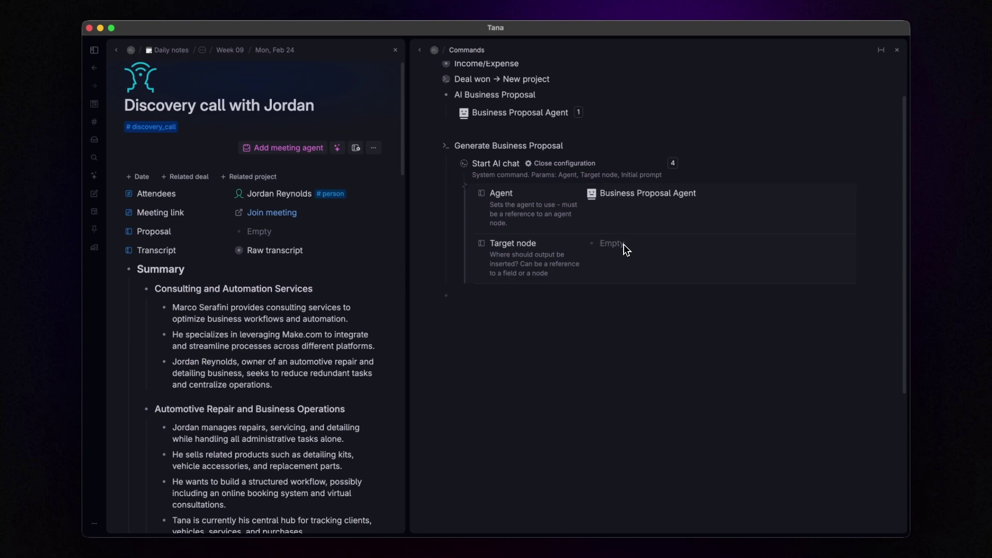
# - Open the meeting tag's content template through the discovery_call tag configuration
pyautogui.click(164, 130)
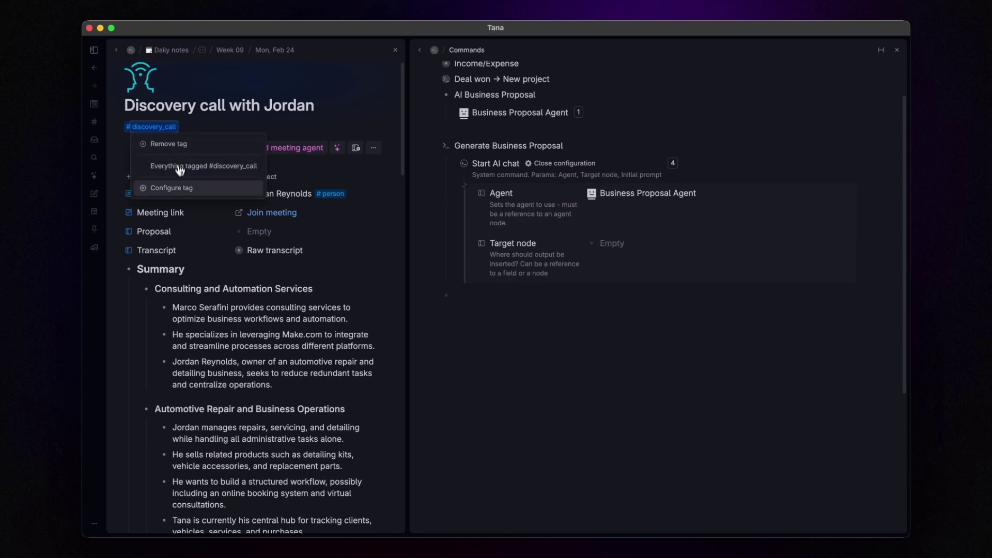
pyautogui.click(171, 187)
pyautogui.click(344, 192)
pyautogui.click(334, 353)
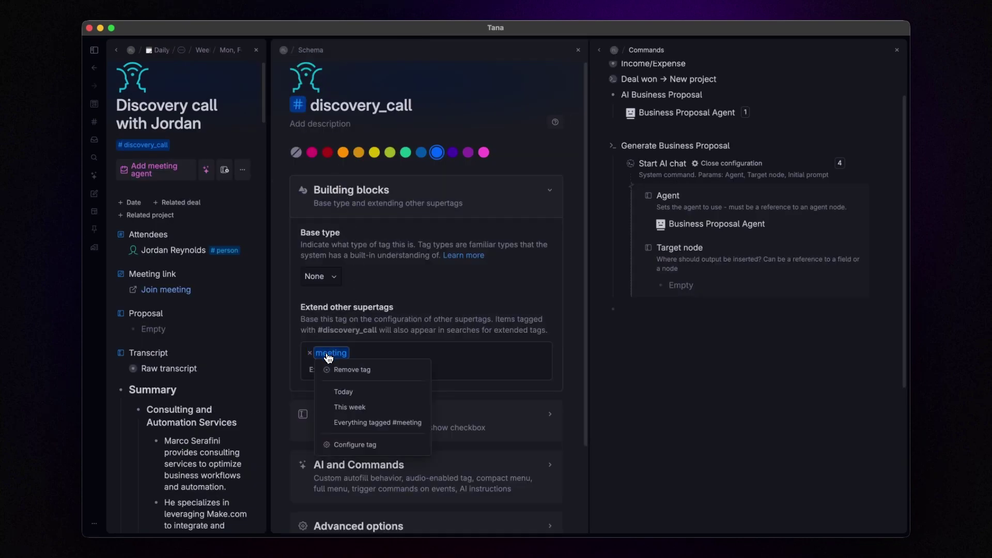
pyautogui.click(372, 444)
pyautogui.click(562, 146)
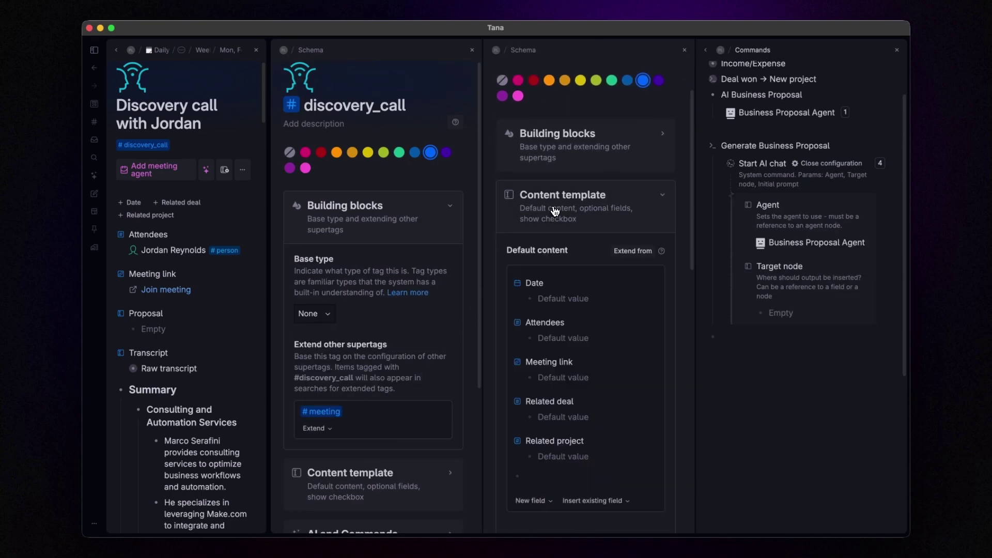
pyautogui.scroll(-8, 555, 228)
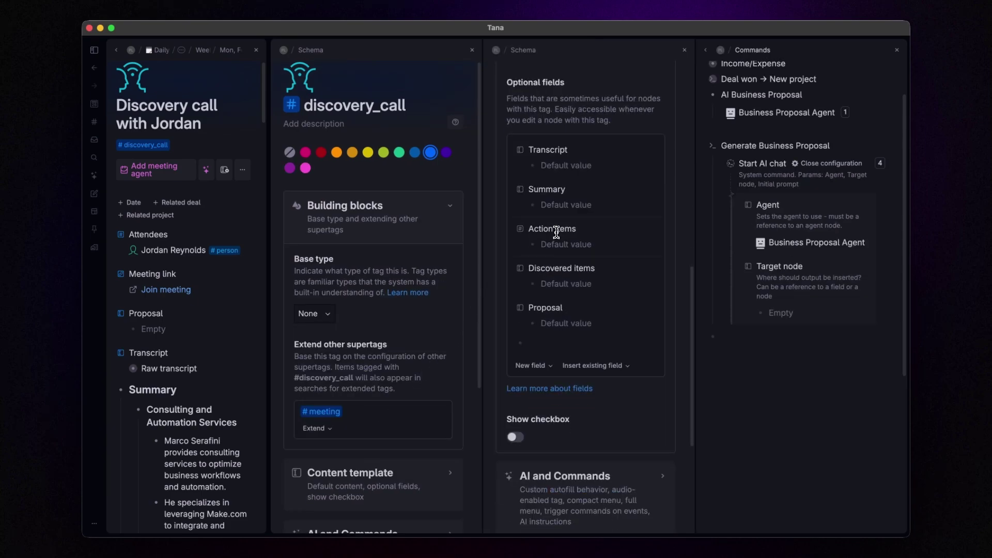
# - Paste the Proposal field into Target node and close both tag configuration panels
pyautogui.press('super+c')
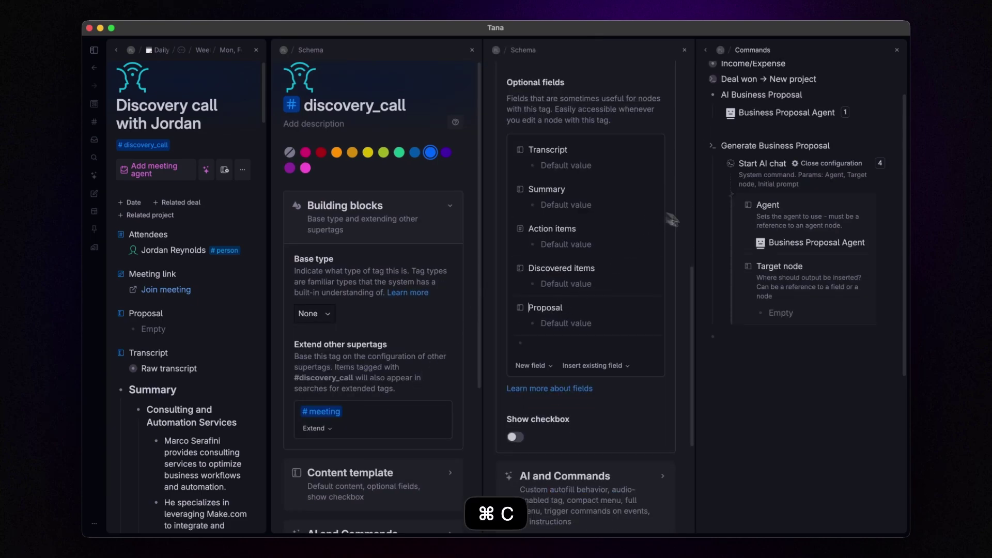
pyautogui.click(786, 312)
pyautogui.press('super+v')
pyautogui.click(780, 433)
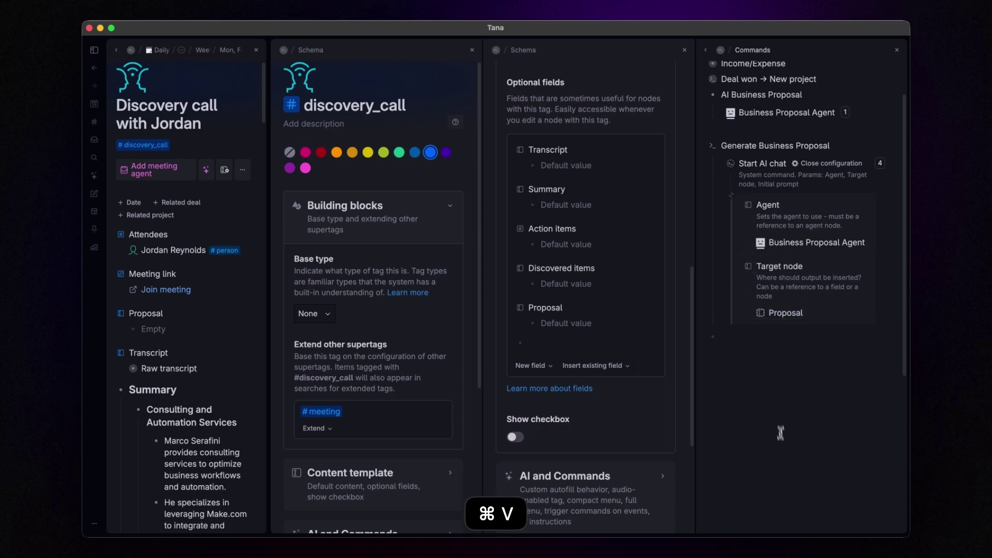
pyautogui.click(685, 50)
pyautogui.click(682, 50)
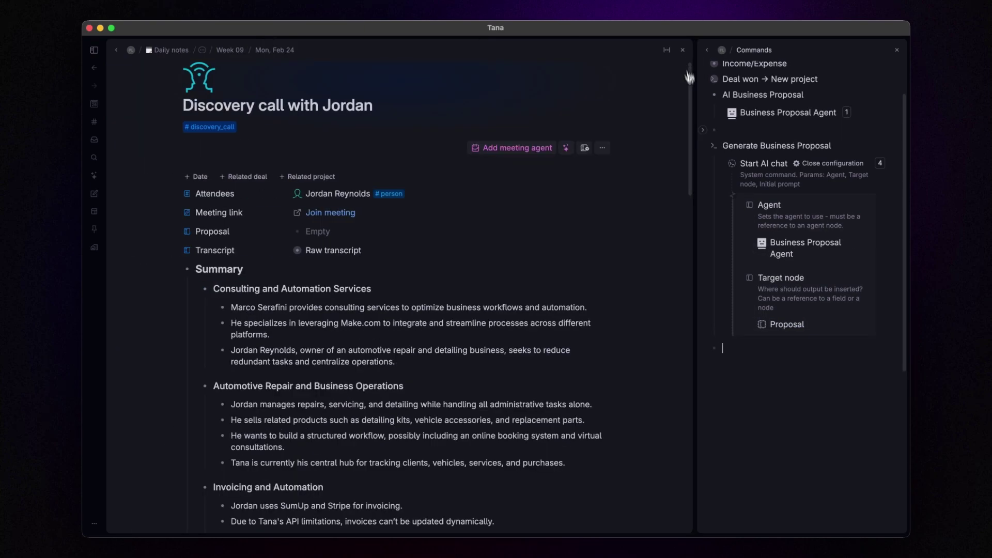
# - Run Generate Business Proposal on the discovery call note and equalize the three pane widths
pyautogui.click(383, 101)
pyautogui.press('super+k')
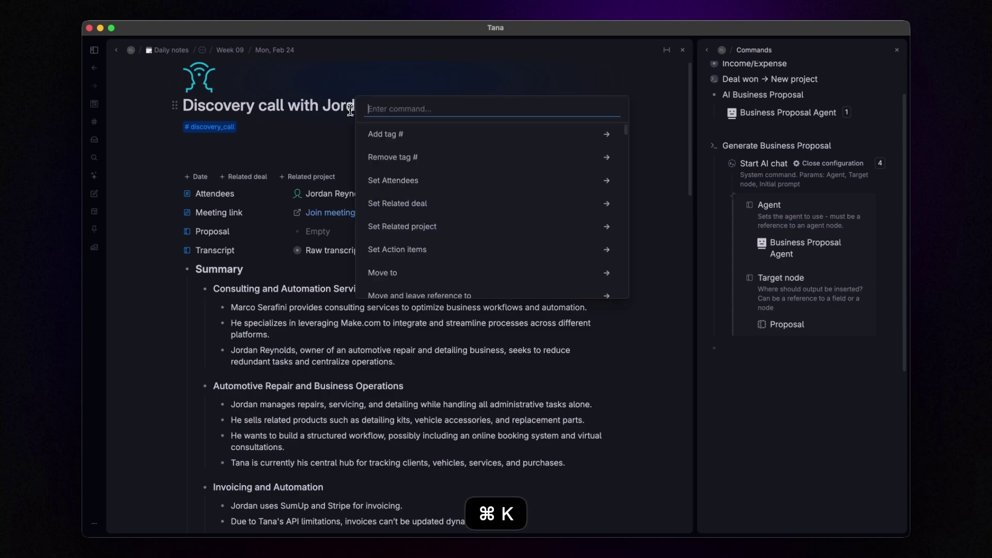
pyautogui.write('generate')
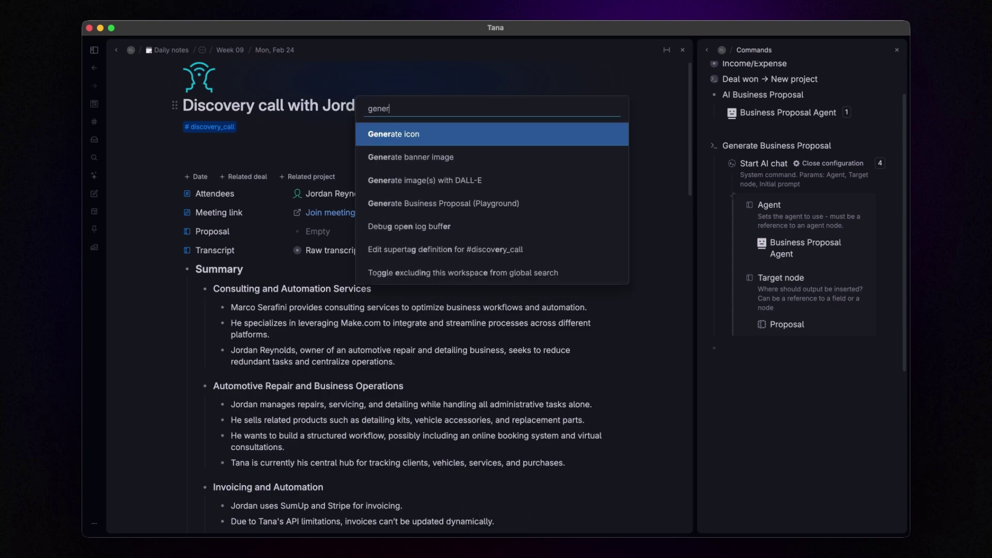
pyautogui.press('Down')
pyautogui.press('Down')
pyautogui.press('Down')
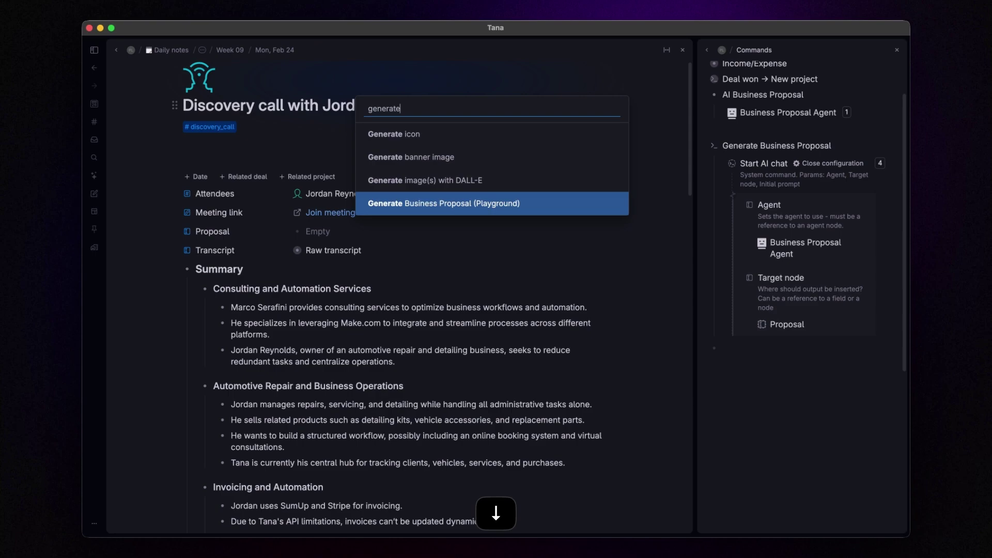
pyautogui.press('Return')
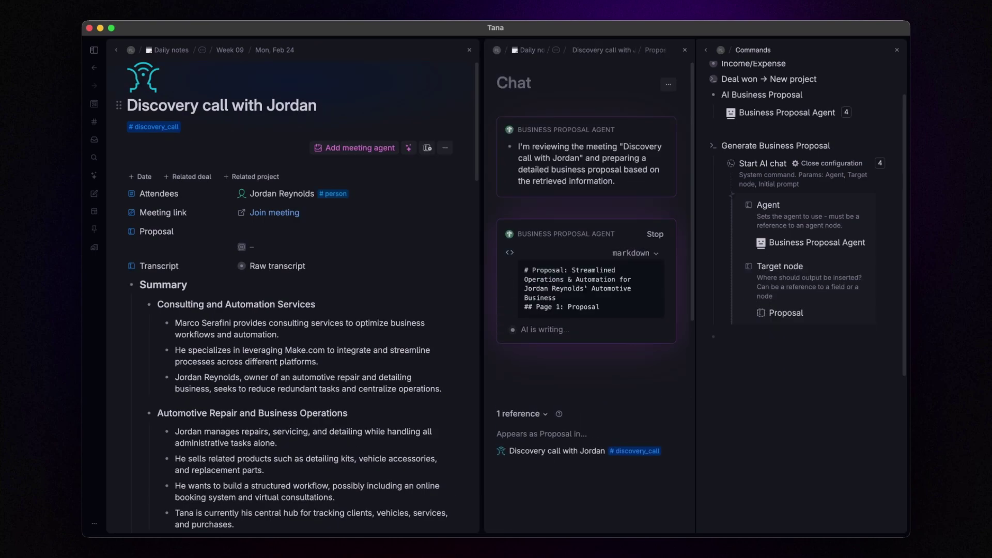
pyautogui.doubleClick(482, 122)
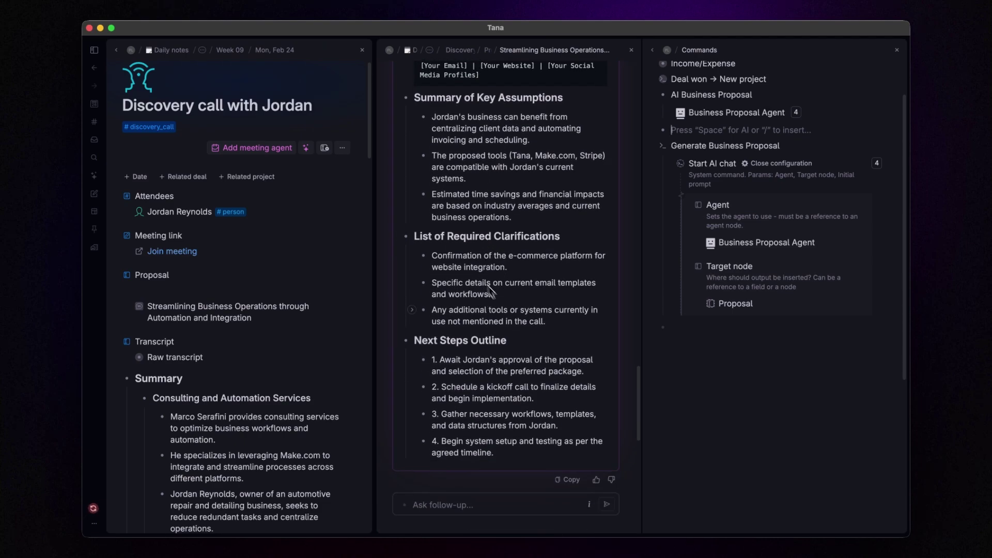
# - Scroll through the proposal's pricing options, ROI table and Financial Impact sections
pyautogui.scroll(-2, 468, 337)
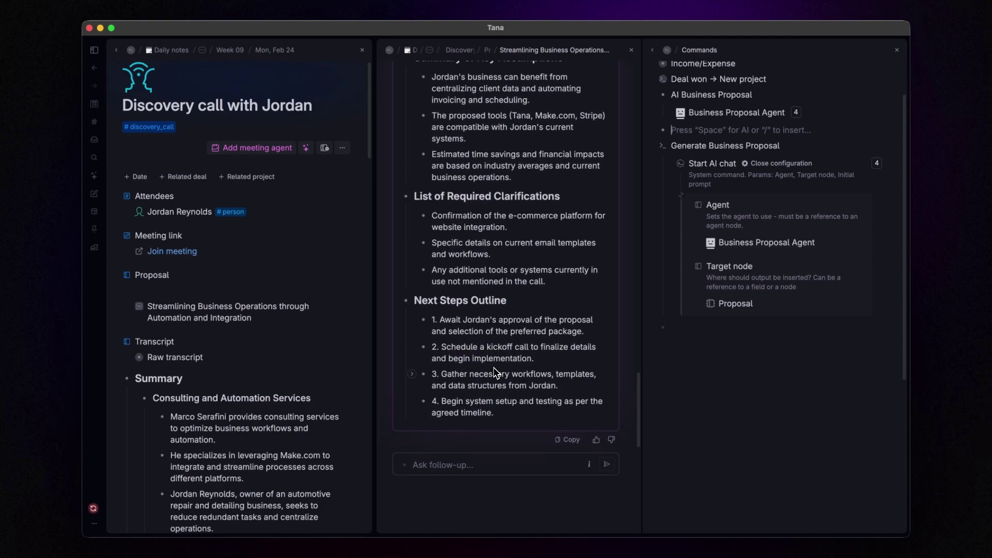
pyautogui.scroll(15, 507, 297)
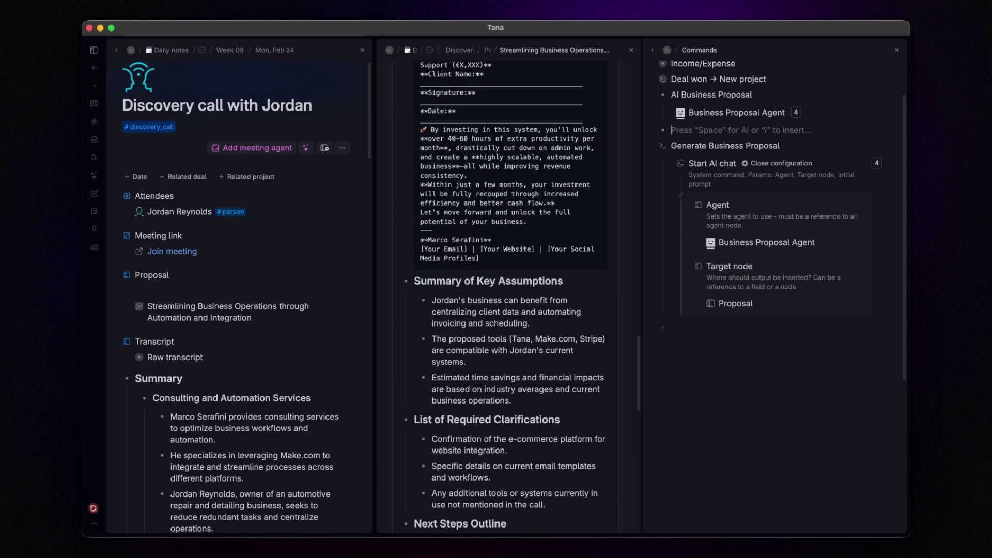
pyautogui.scroll(3, 496, 372)
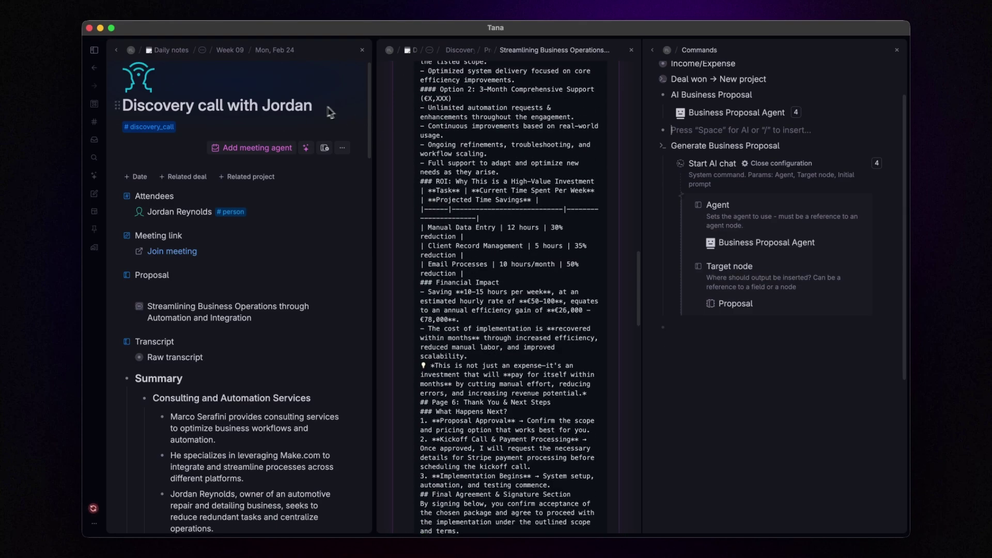
# - Copy the Generate Business Proposal command into the discovery_call tag's AI and Commands Full menu
pyautogui.moveTo(374, 145); pyautogui.dragTo(574, 147)
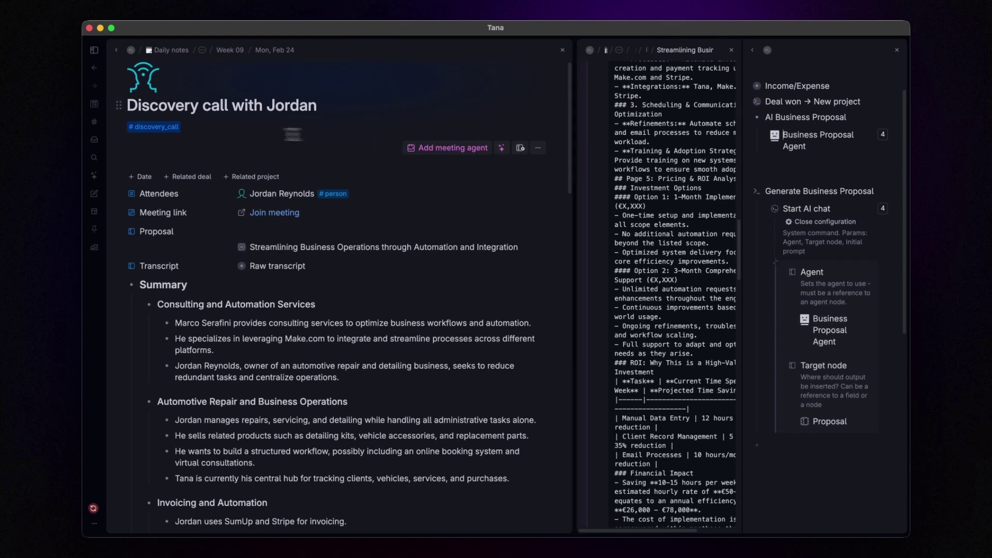
pyautogui.click(165, 128)
pyautogui.click(194, 187)
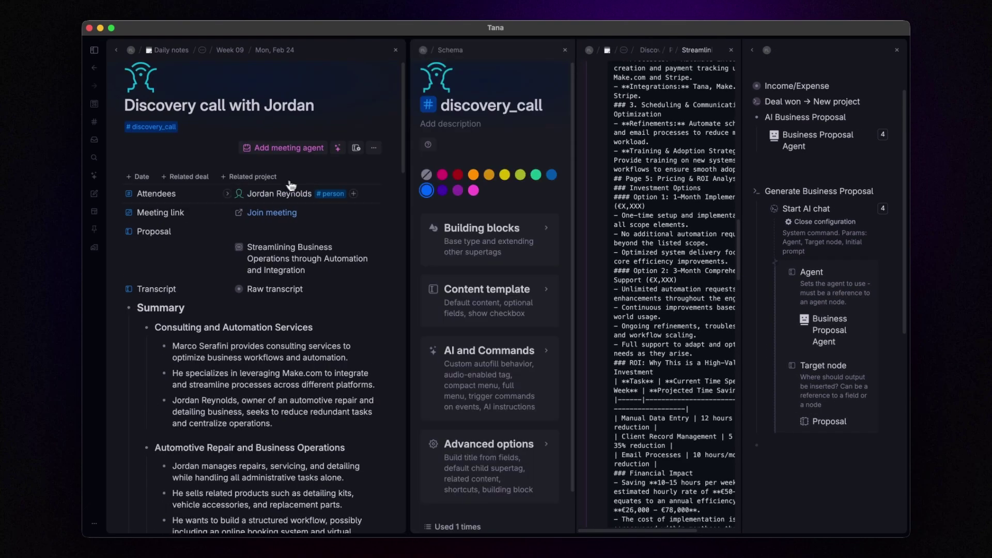
pyautogui.click(498, 362)
pyautogui.scroll(-7, 517, 310)
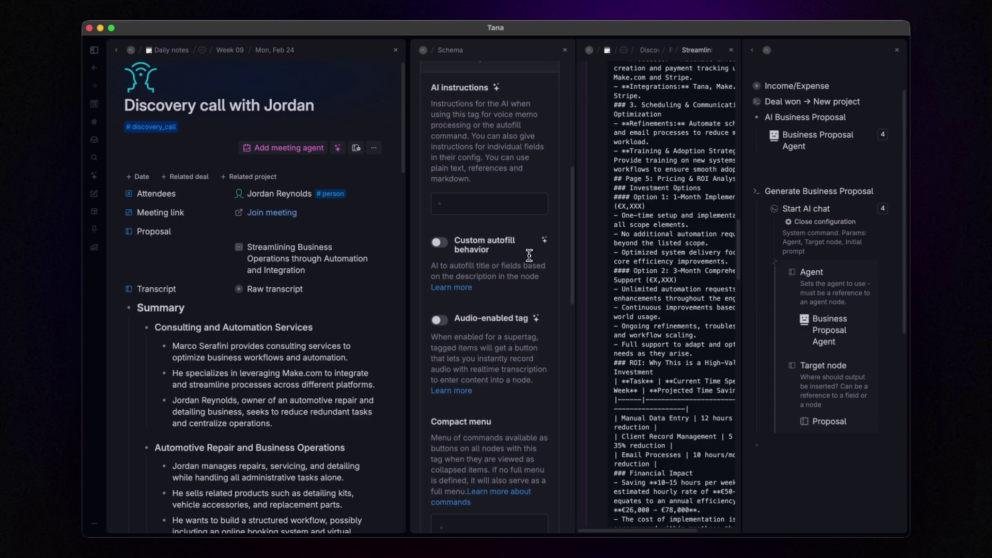
pyautogui.scroll(-10, 529, 255)
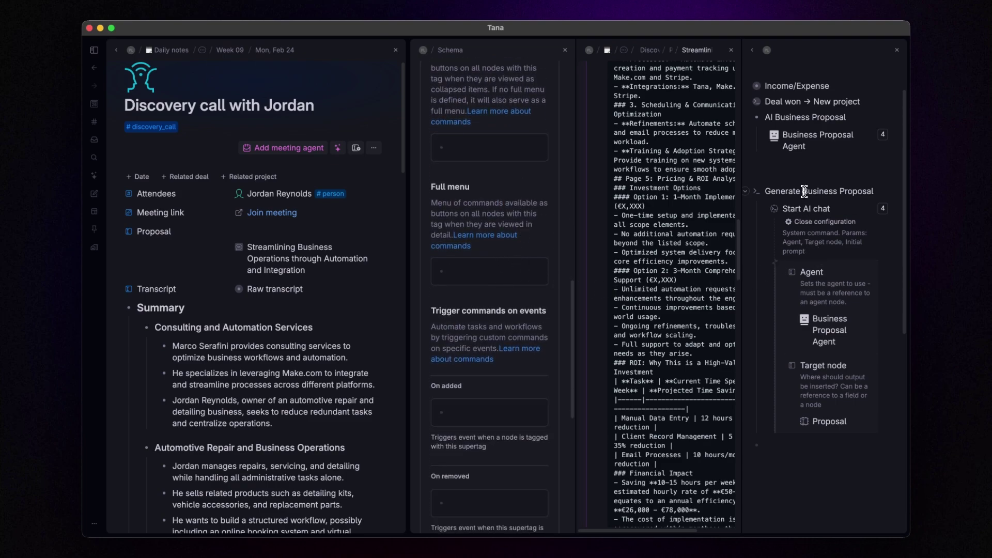
pyautogui.press('super+c')
pyautogui.click(478, 270)
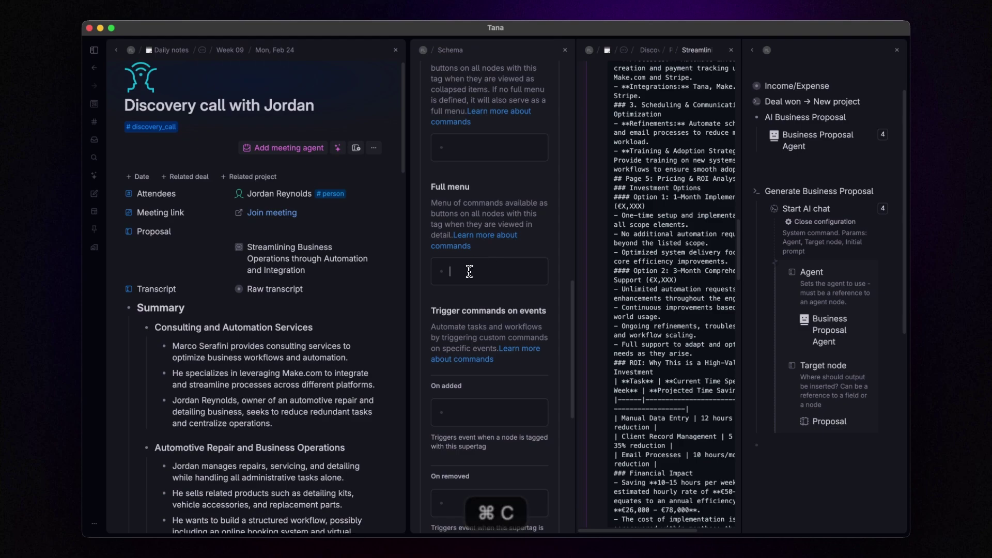
pyautogui.press('super+v')
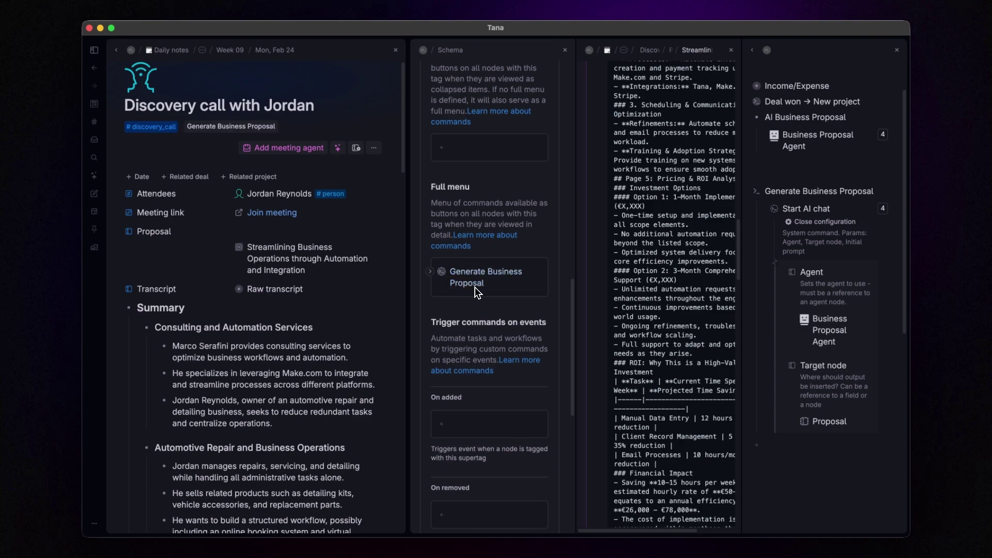
pyautogui.press('Left')
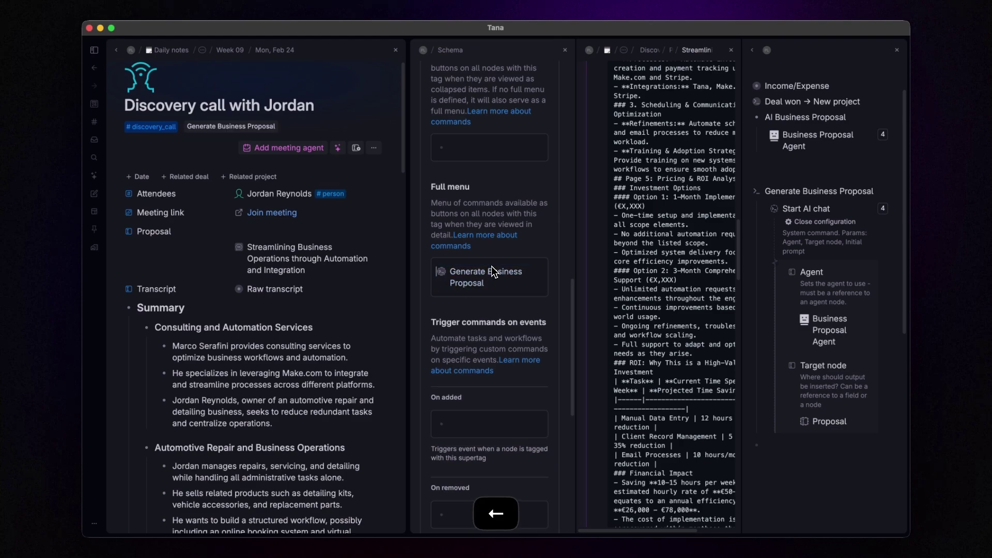
# - Add an 'AI Agent' row above the command and convert it into a command group
pyautogui.press('Return')
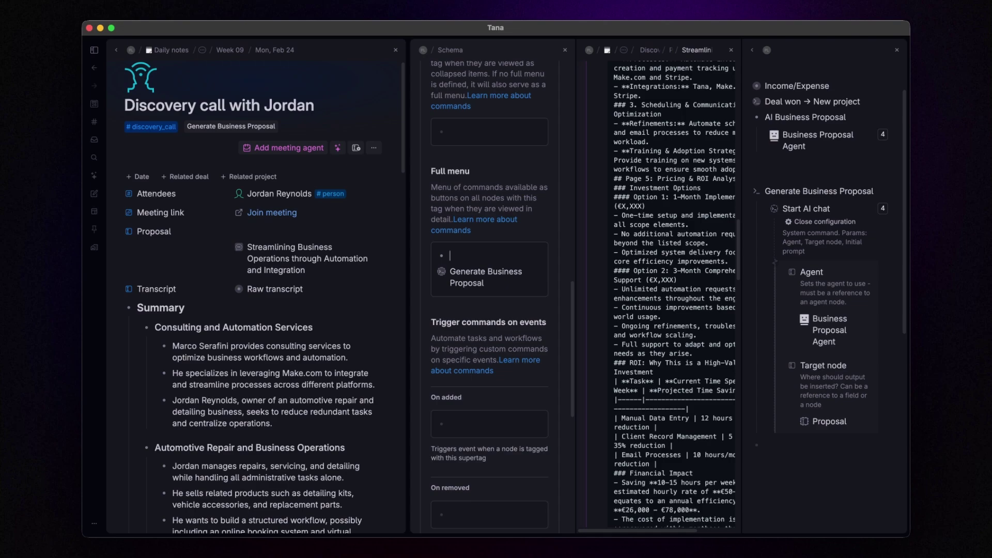
pyautogui.write('AI Agents')
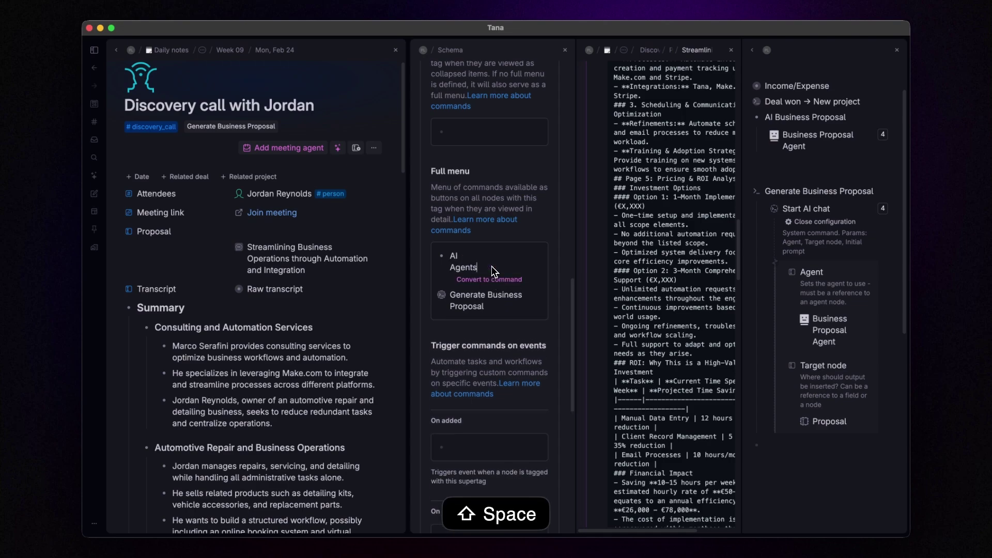
pyautogui.press('super+k')
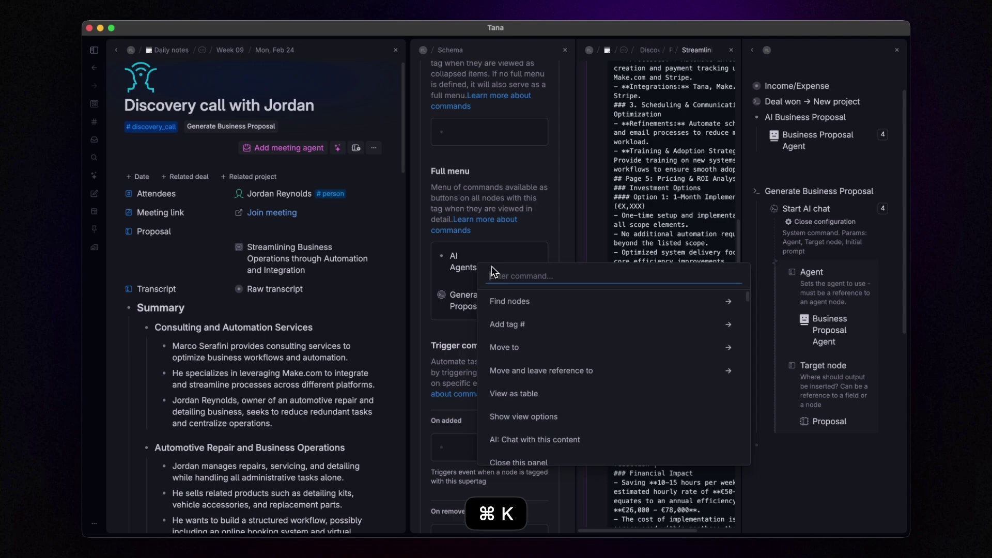
pyautogui.write('convert')
pyautogui.press('Escape')
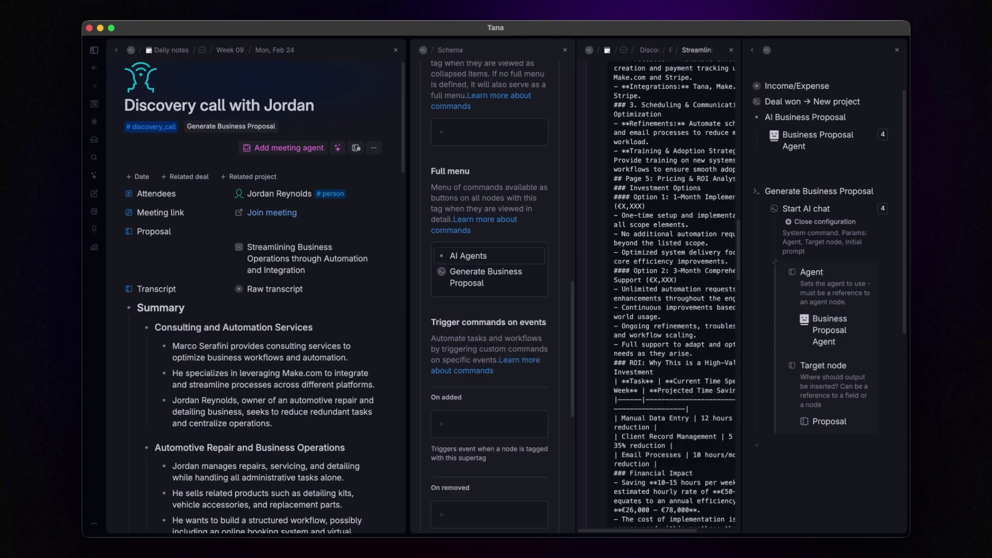
# - Nest Generate Business Proposal under AI Agents and rename it 'Proposal Agent'
pyautogui.click(488, 277)
pyautogui.press('Tab')
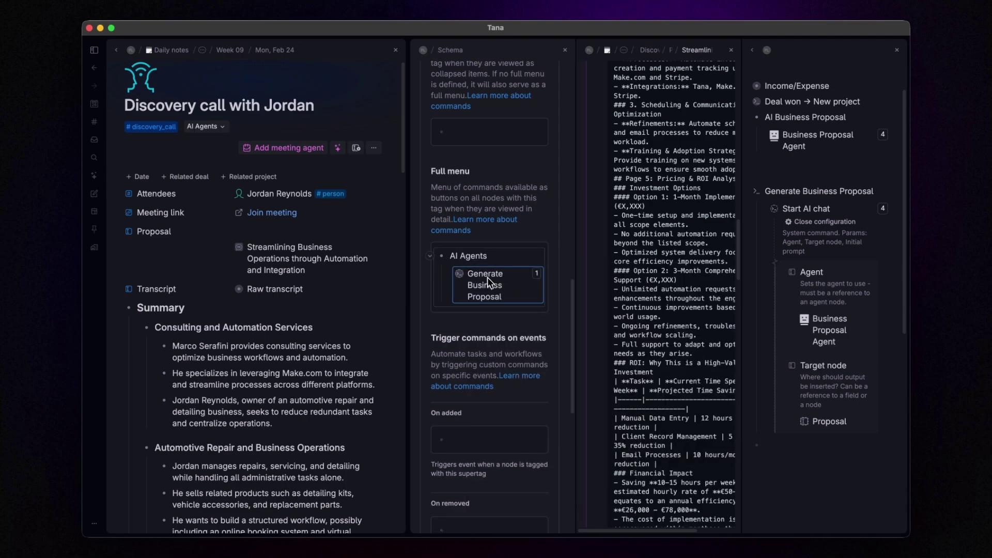
pyautogui.tripleClick(775, 190)
pyautogui.write('Proposal')
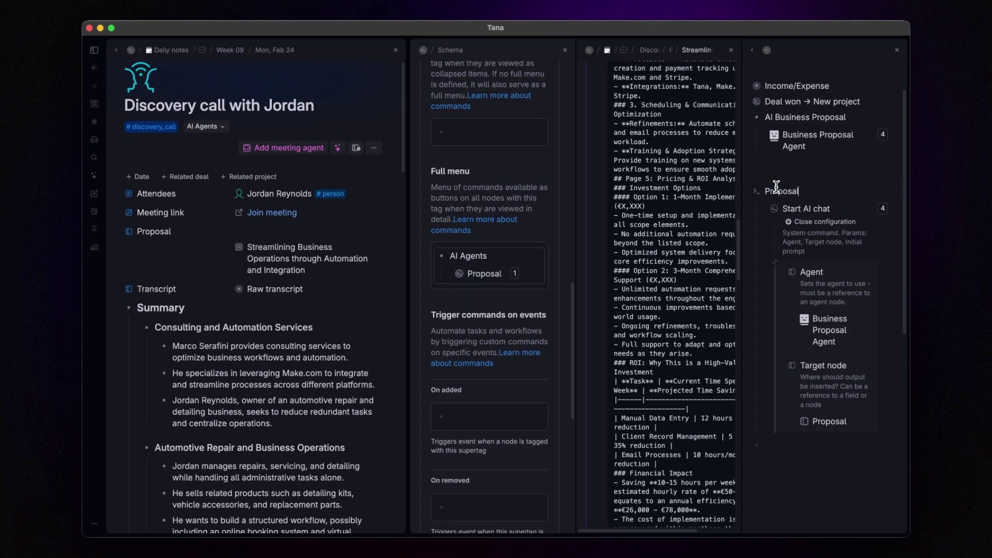
pyautogui.write(' Agent')
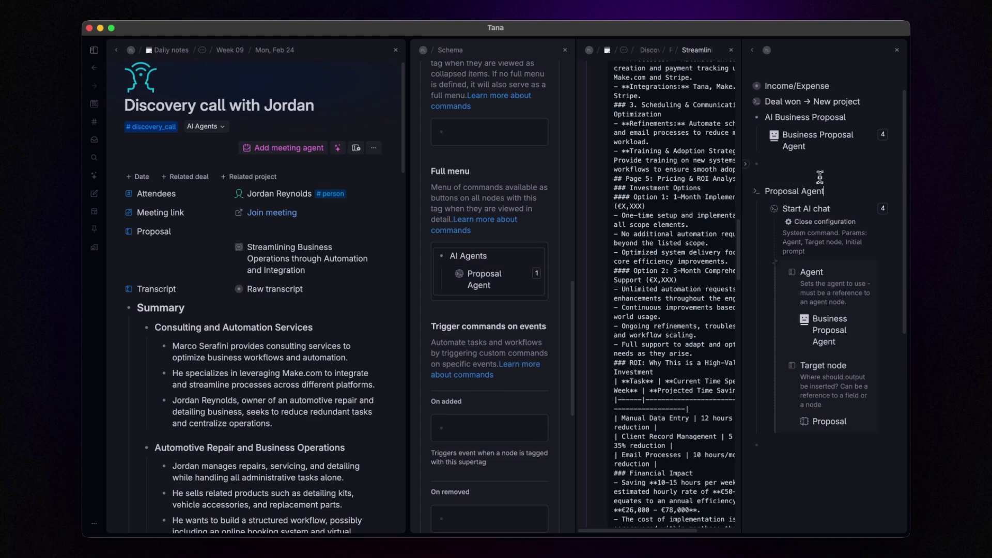
# - Close the tag schema and check that Proposal Agent is listed under the AI Agents tag's commands
pyautogui.click(565, 50)
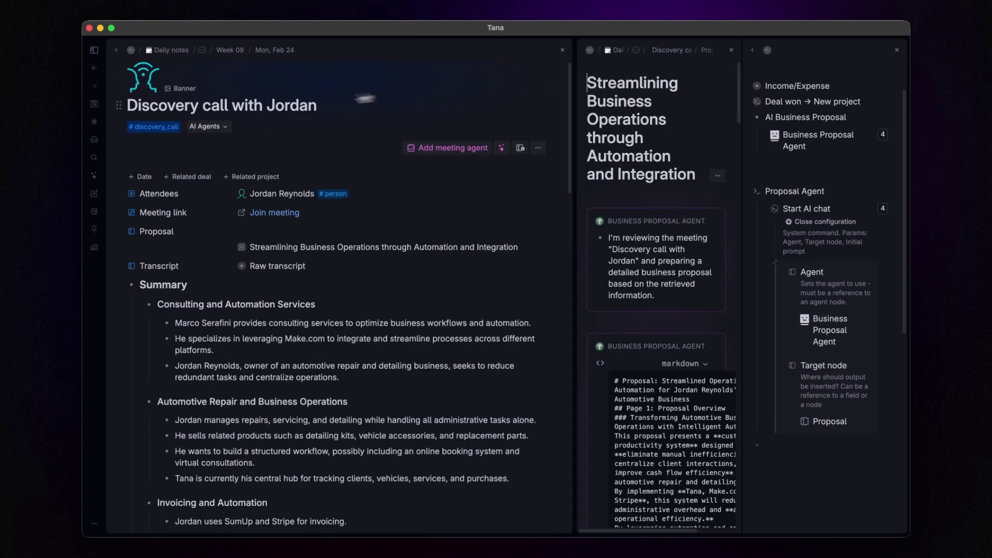
pyautogui.click(227, 130)
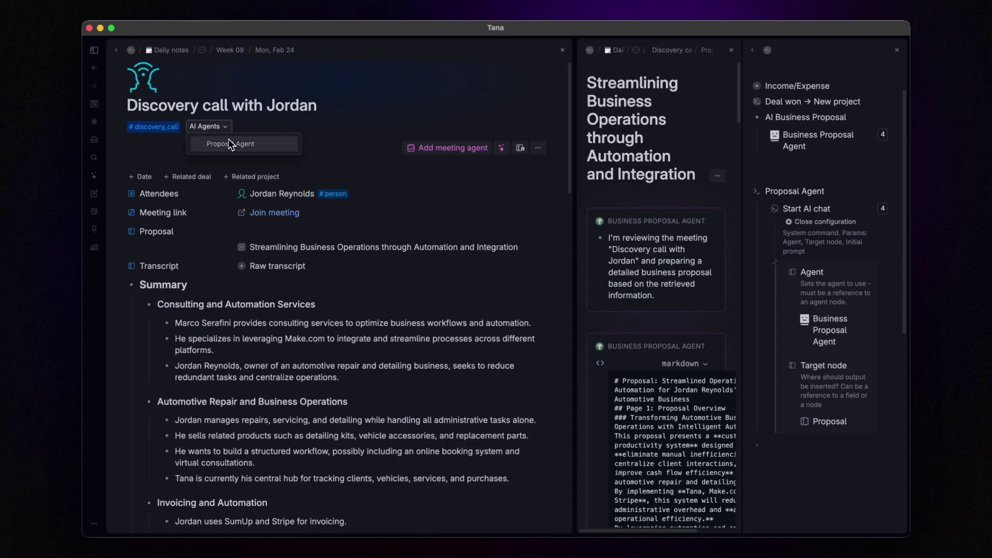
pyautogui.click(231, 145)
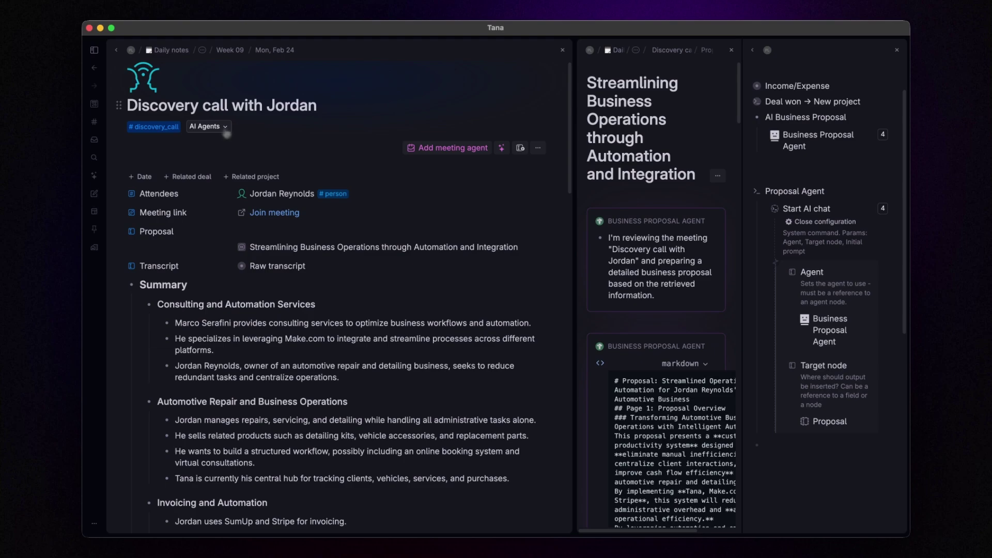
# - Widen the generated markdown proposal panel and scroll through the proposal
pyautogui.moveTo(570, 284); pyautogui.dragTo(346, 278)
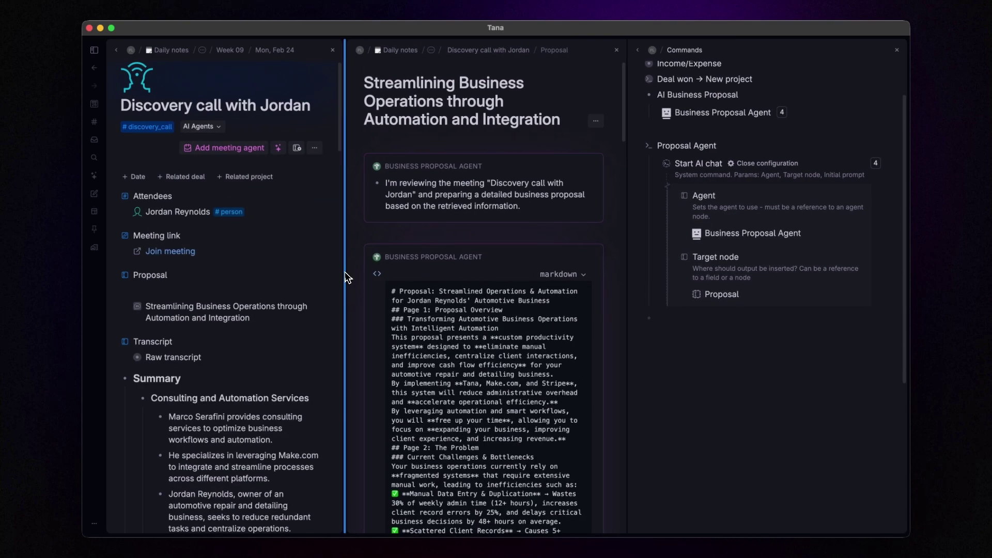
pyautogui.scroll(-10, 473, 279)
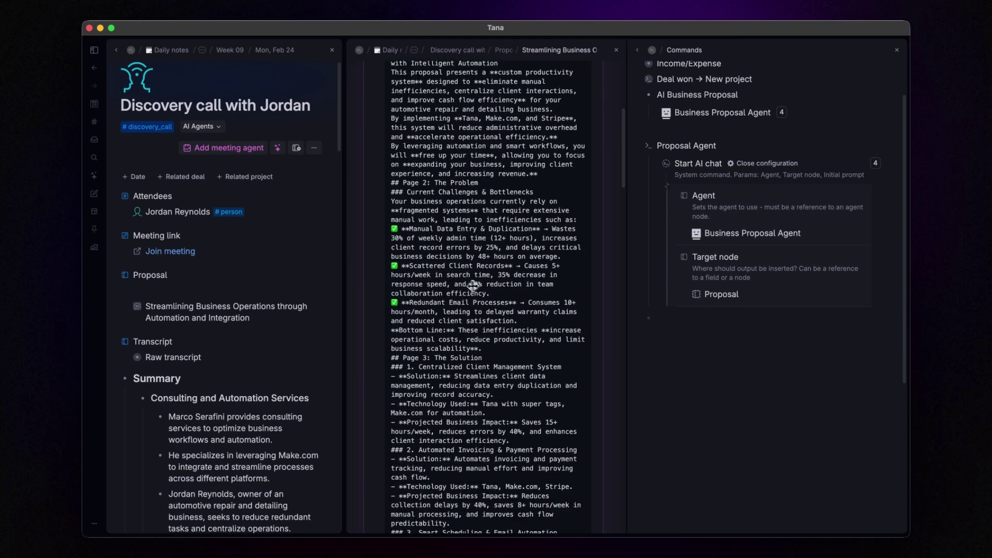
pyautogui.scroll(-15, 473, 285)
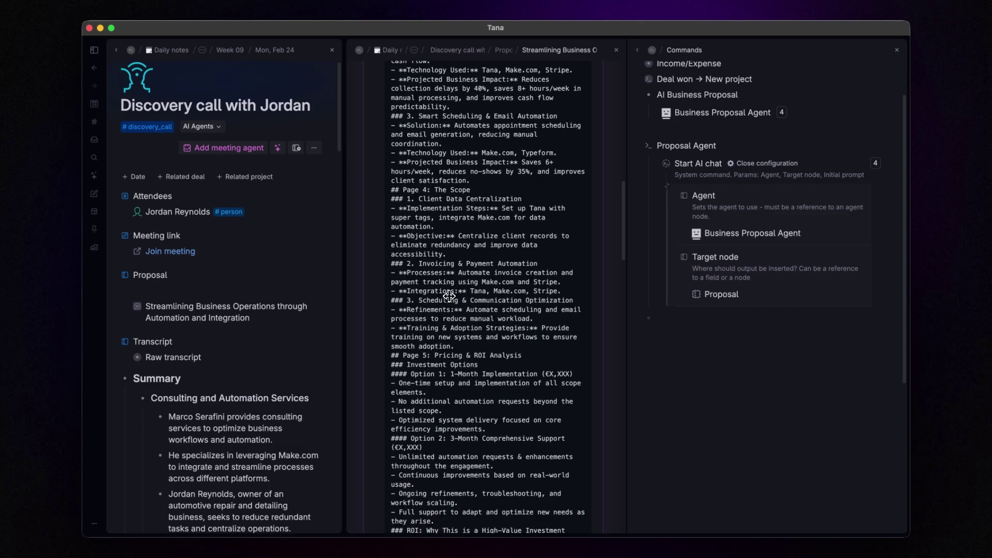
pyautogui.scroll(20, 450, 294)
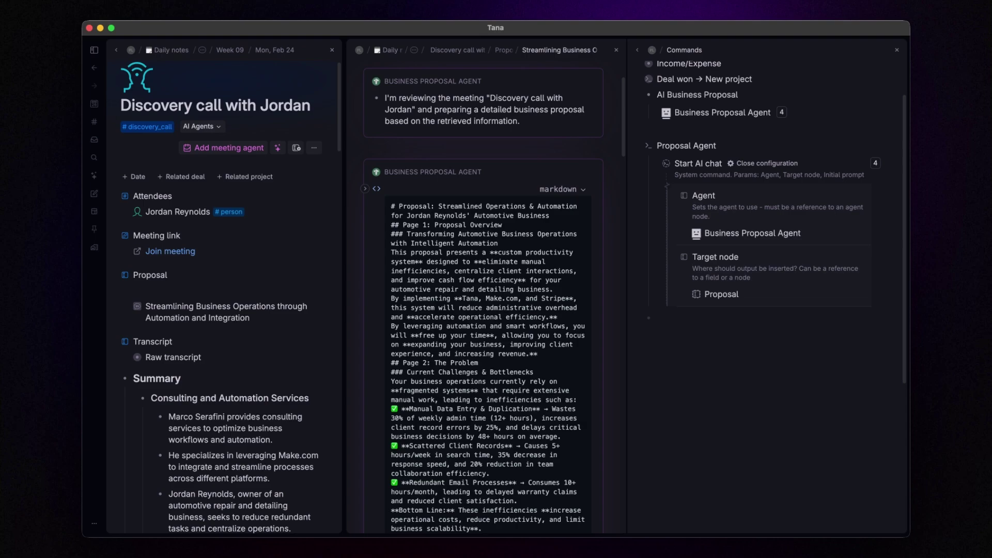
pyautogui.press('super+Tab')
pyautogui.press('super+a')
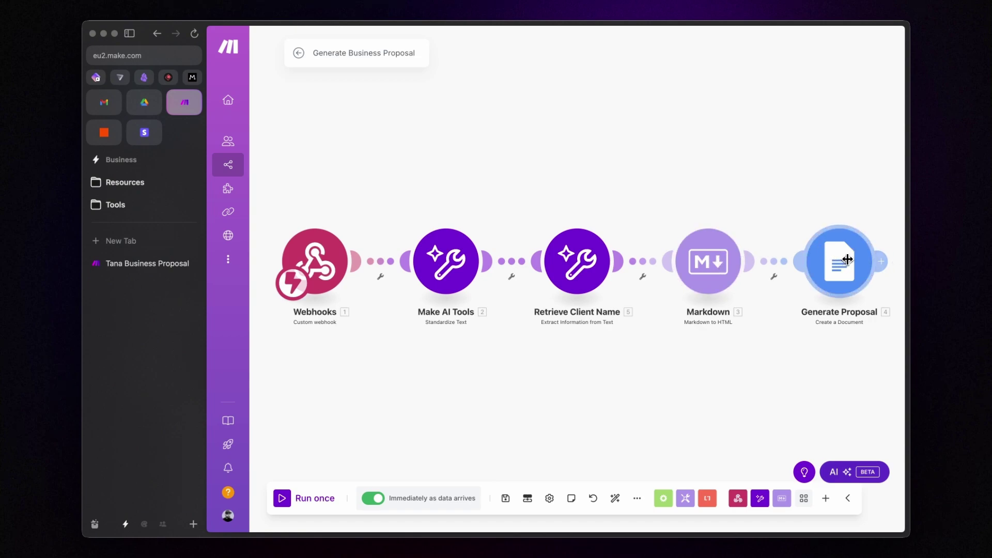
# - After reviewing the Make.com scenario's Webhooks, AI tools, Markdown and Google Doc modules, return to Tana
pyautogui.press('super+Tab')
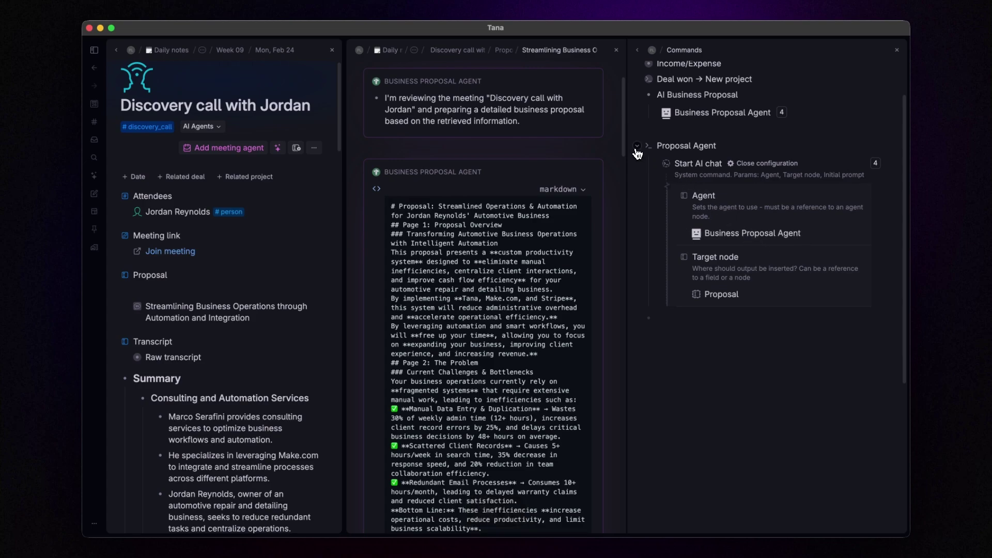
# - Add a Generate the proposal file command below Proposal Agent that runs Make API request
pyautogui.click(637, 147)
pyautogui.click(668, 168)
pyautogui.write('Generate the proposal file')
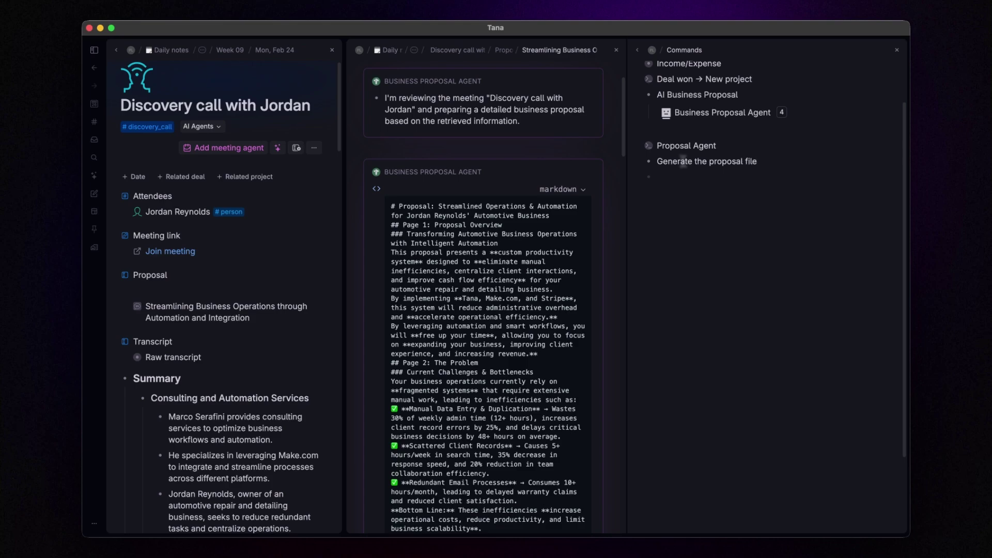
pyautogui.press('super+k')
pyautogui.write('conv')
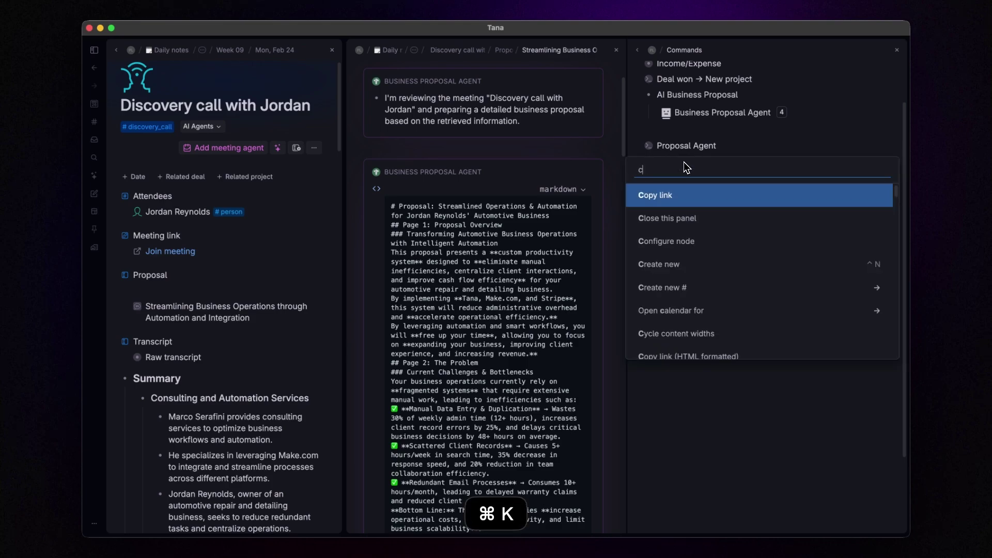
pyautogui.press('Return')
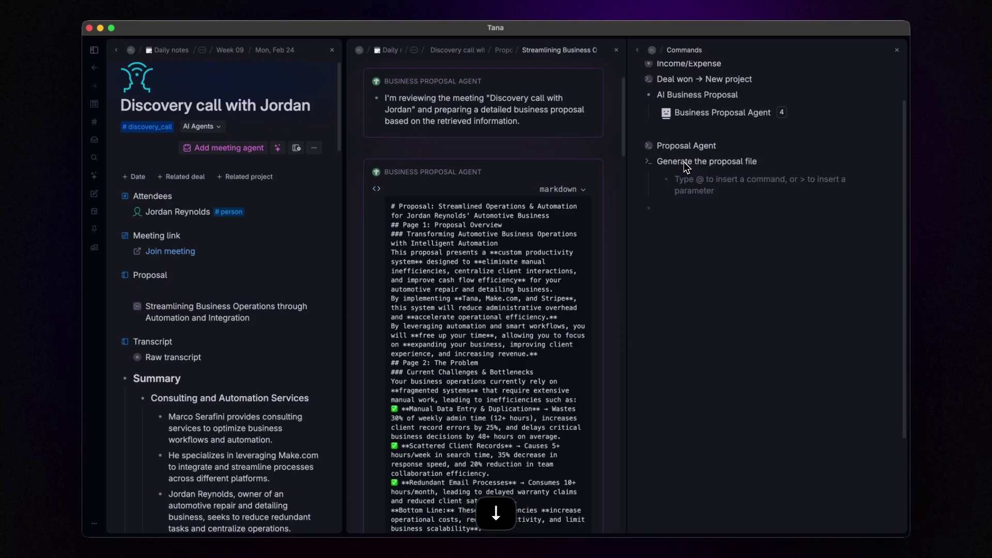
pyautogui.write('@make')
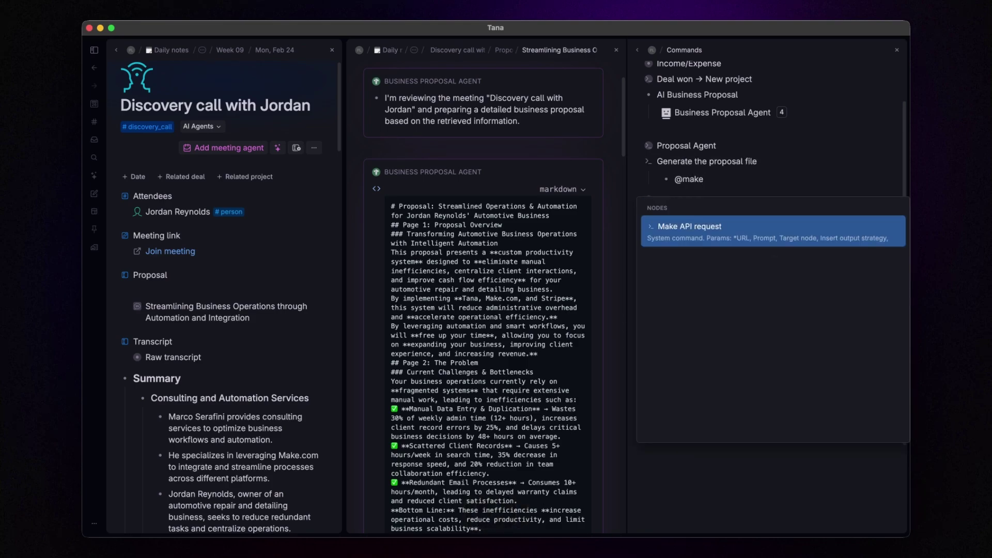
pyautogui.press('Return')
# - Add an API method parameter to the Make API request and set it to POST
pyautogui.click(778, 179)
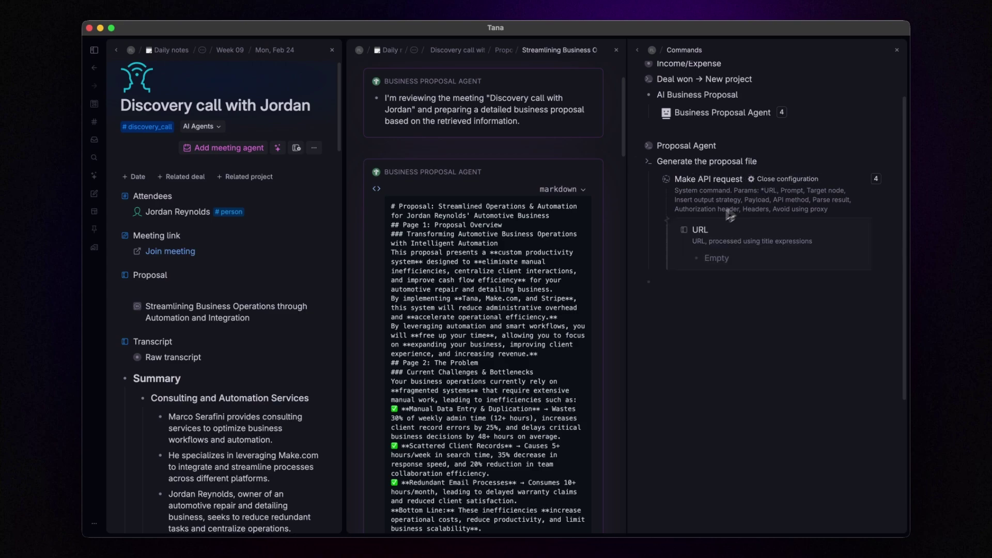
pyautogui.click(713, 220)
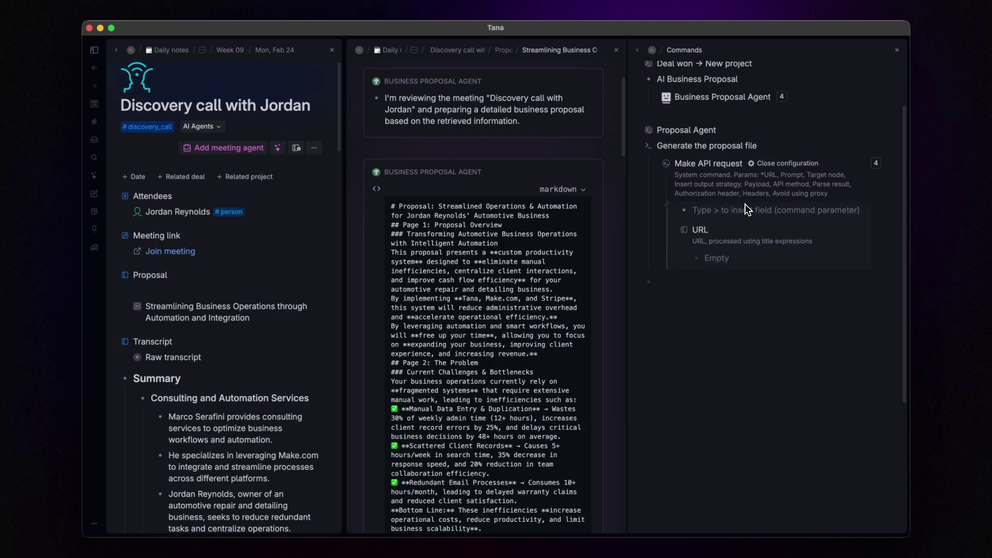
pyautogui.write('>AP')
pyautogui.press('Return')
pyautogui.press('Down')
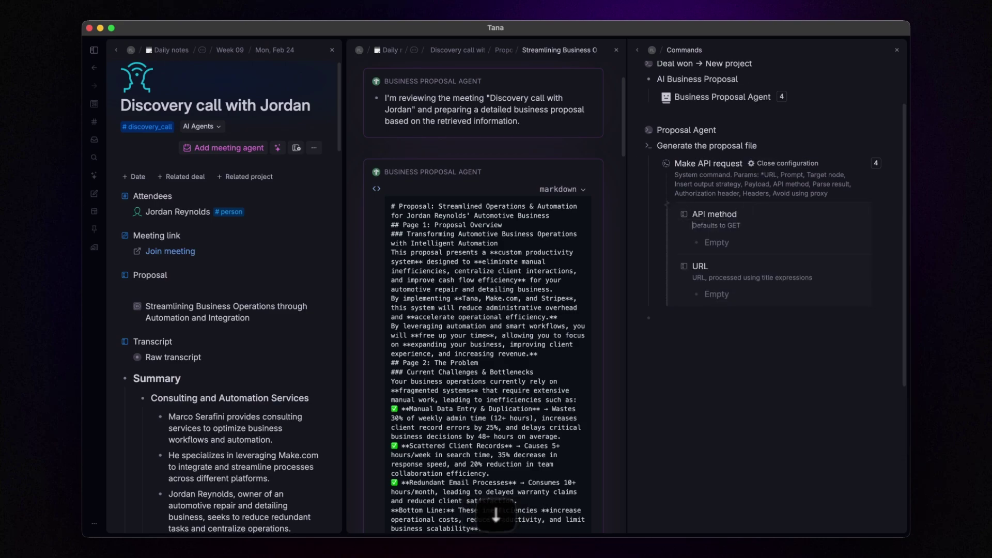
pyautogui.press('Down')
pyautogui.press('Down')
pyautogui.press('Down')
pyautogui.press('Up')
pyautogui.press('Return')
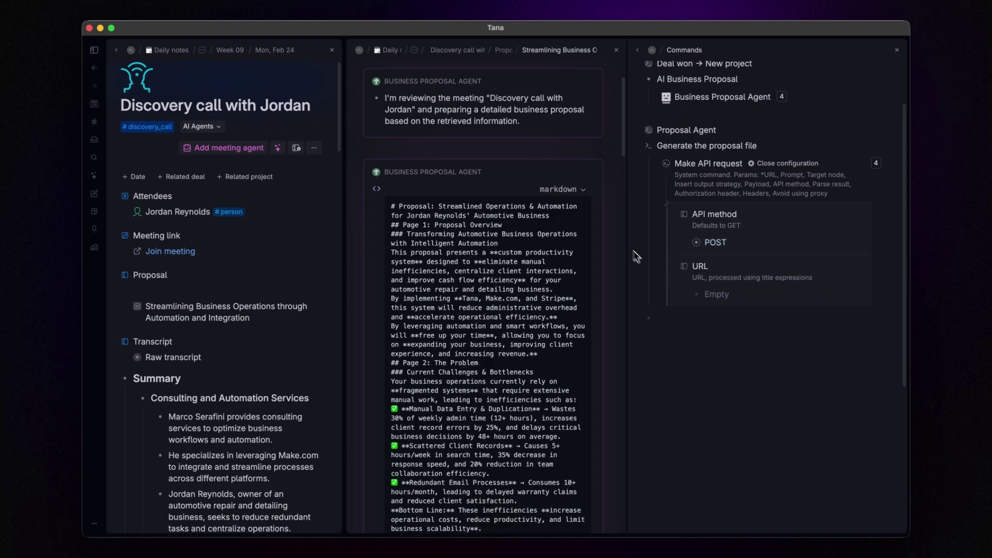
# - Add an Authorization header to the Make API request with the value 'Bearer'
pyautogui.press('Return')
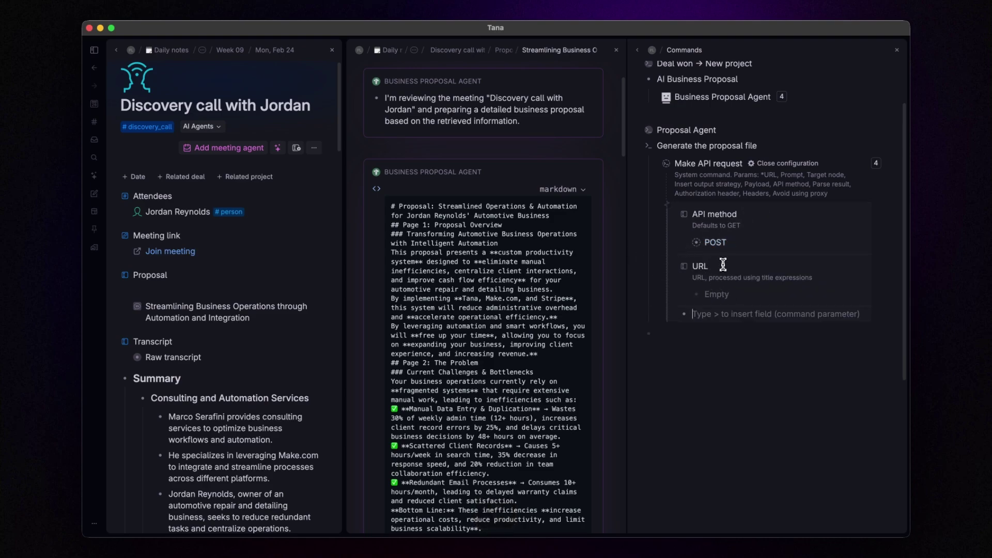
pyautogui.write('>auth')
pyautogui.press('Return')
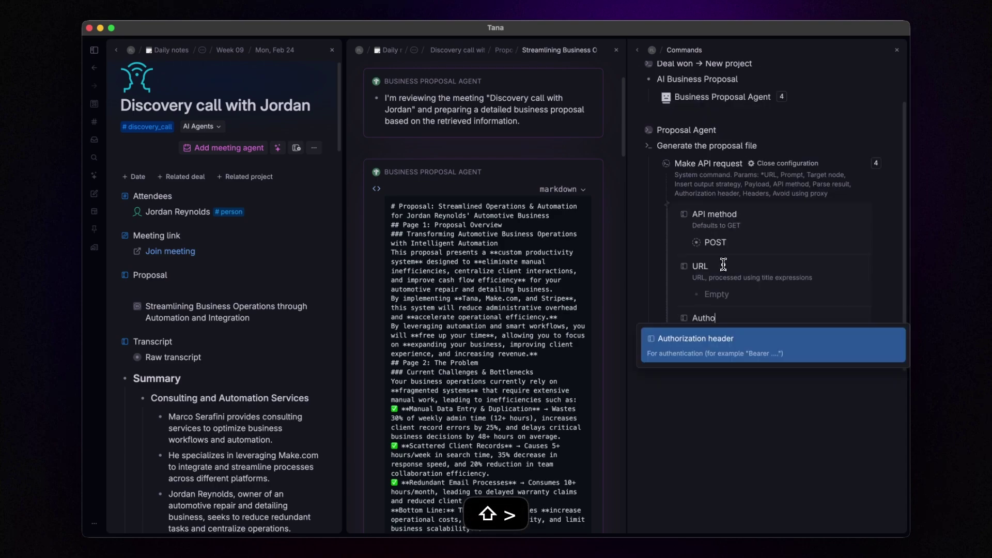
pyautogui.press('Down')
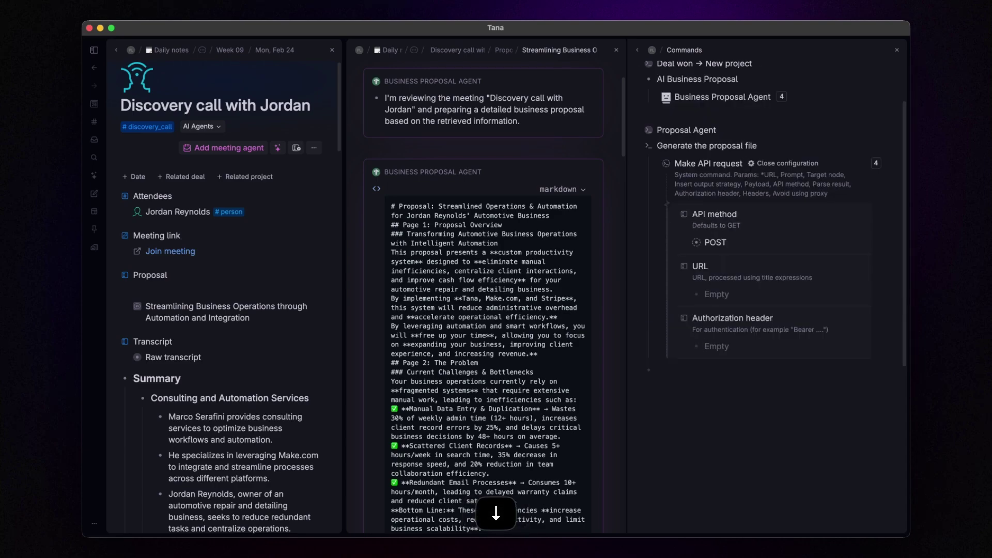
pyautogui.write('Bearer')
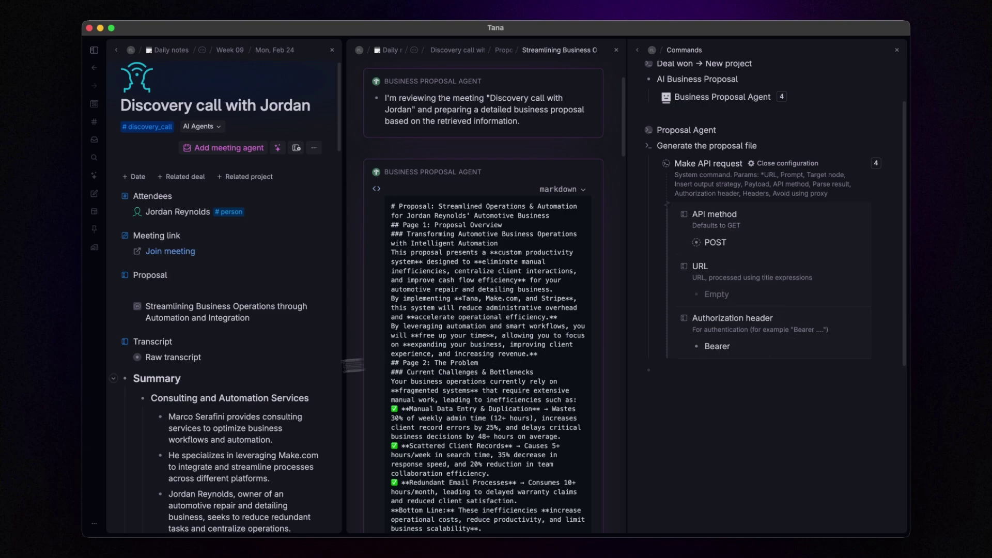
# - Copy the Playground workspace's API token and paste it after Bearer
pyautogui.click(94, 506)
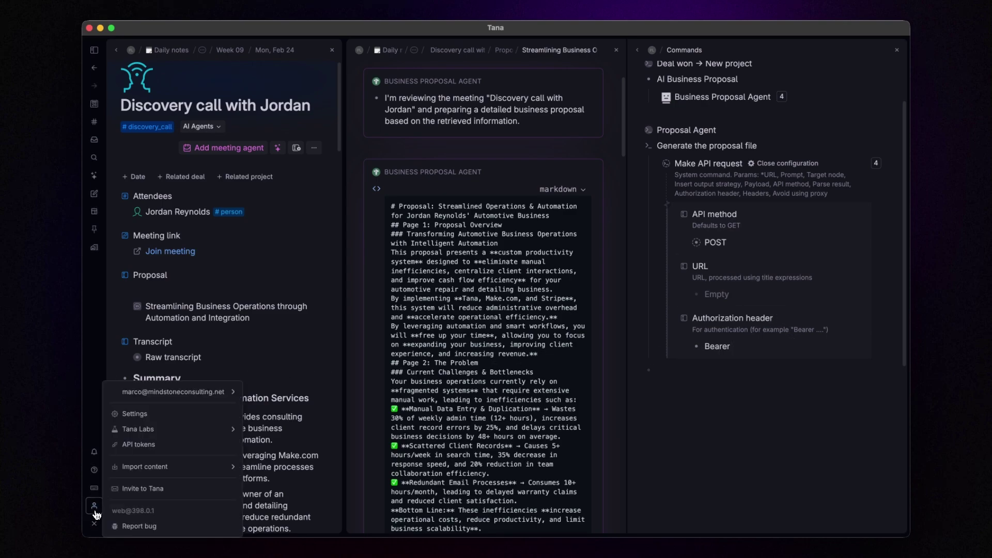
pyautogui.click(138, 445)
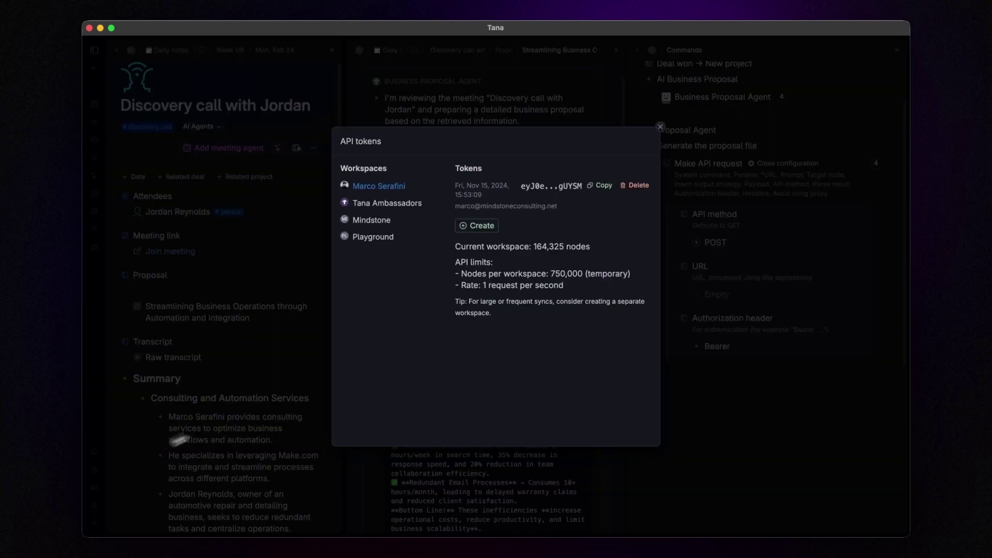
pyautogui.click(374, 236)
pyautogui.click(603, 189)
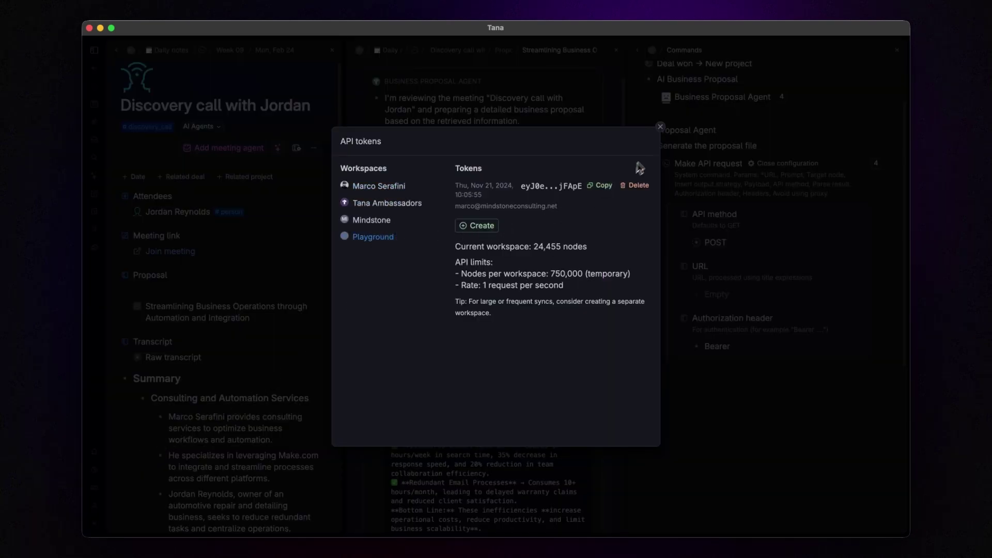
pyautogui.click(660, 127)
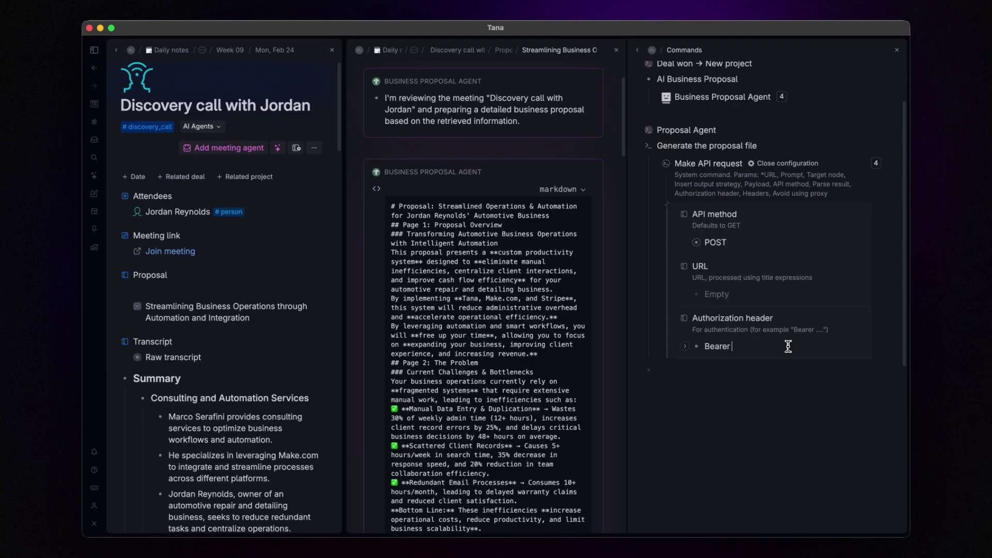
pyautogui.press('super+v')
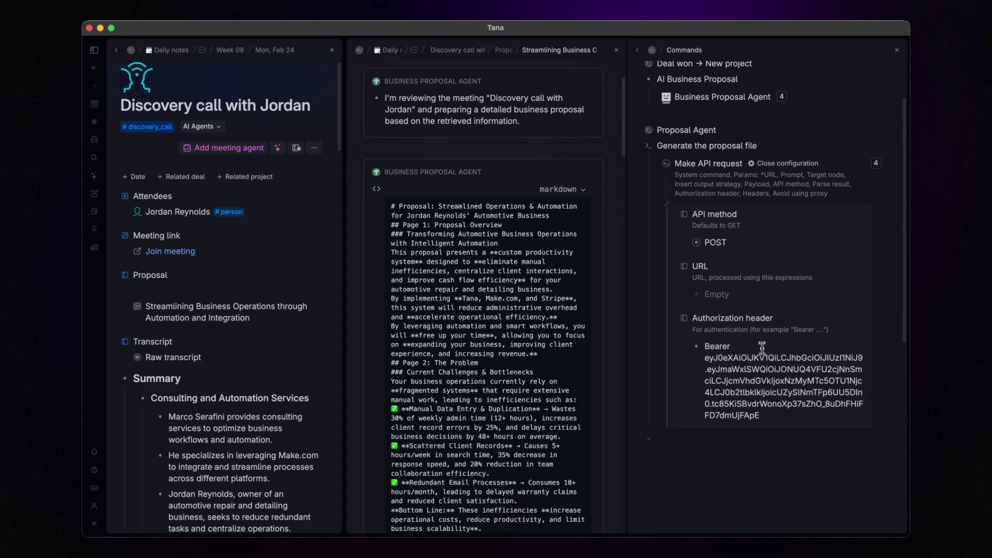
pyautogui.press('Return')
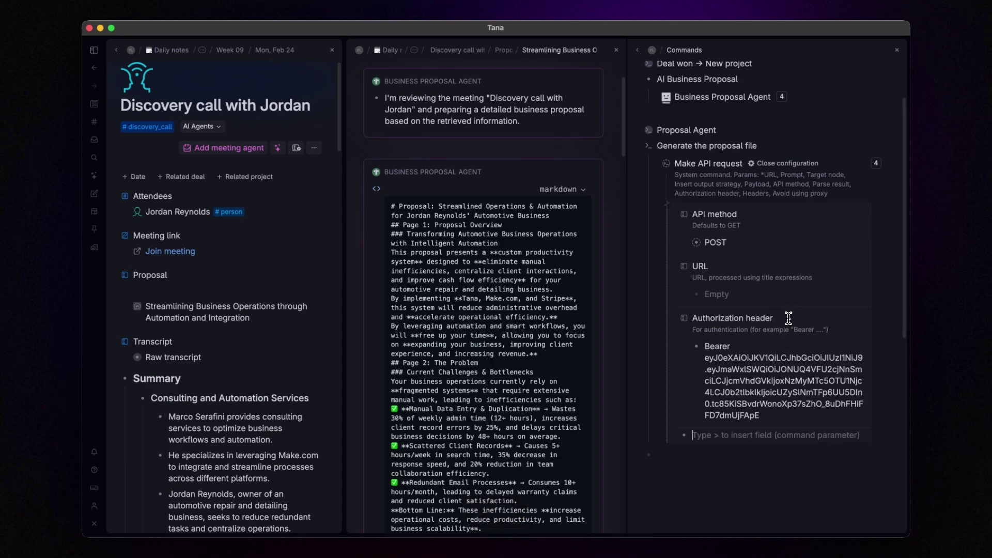
# - Add a Payload field sending {"proposal": "${name}"}
pyautogui.scroll(-3, 789, 318)
pyautogui.write('>Pa')
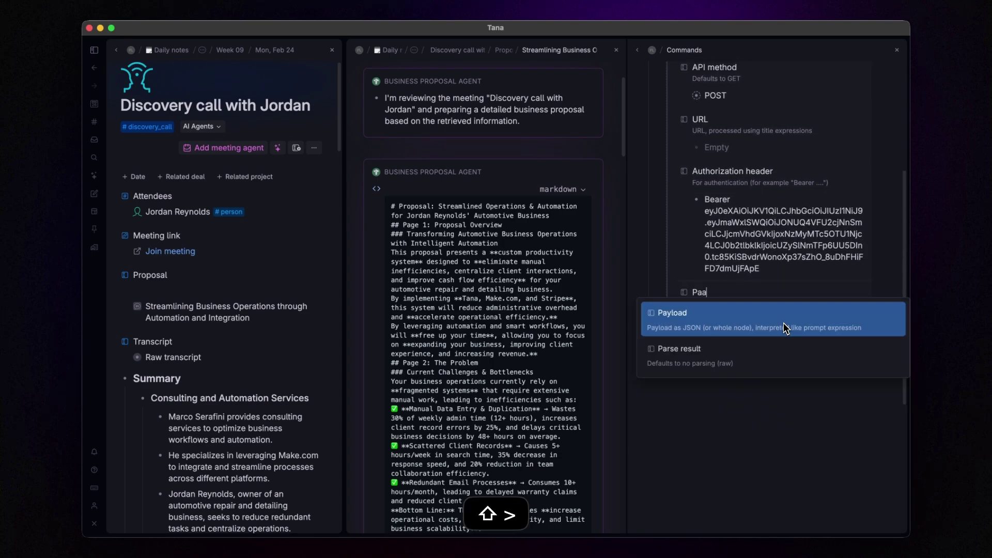
pyautogui.press('Return')
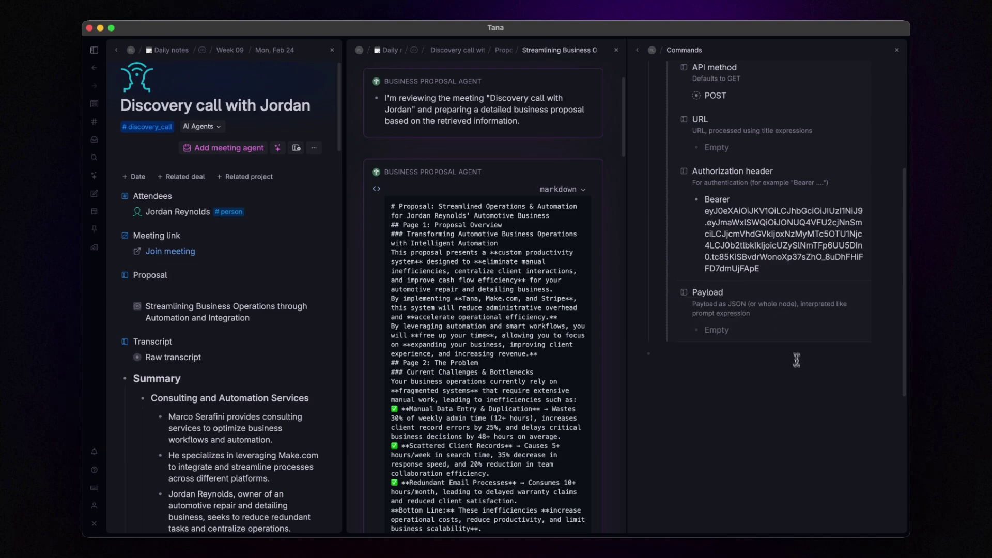
pyautogui.scroll(-1, 764, 337)
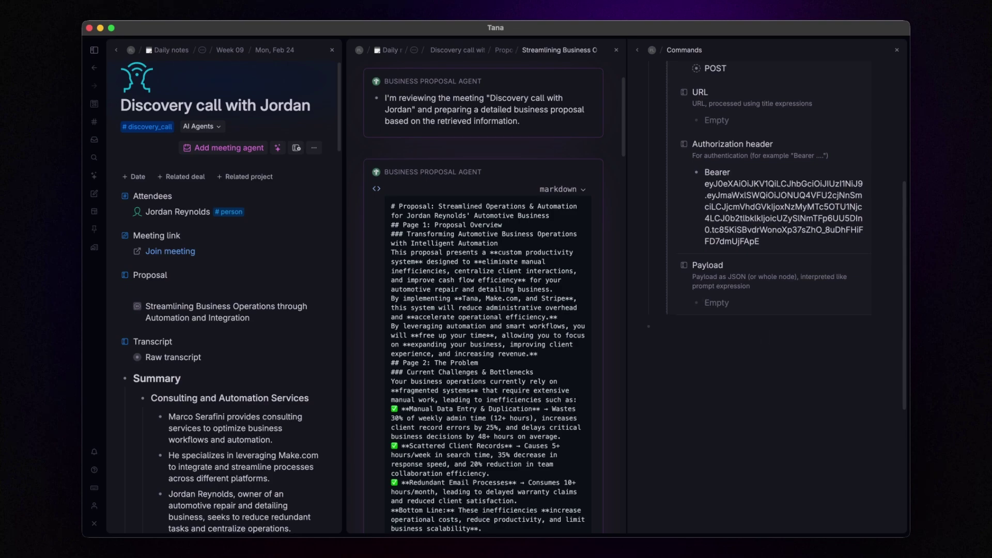
pyautogui.scroll(-1, 773, 183)
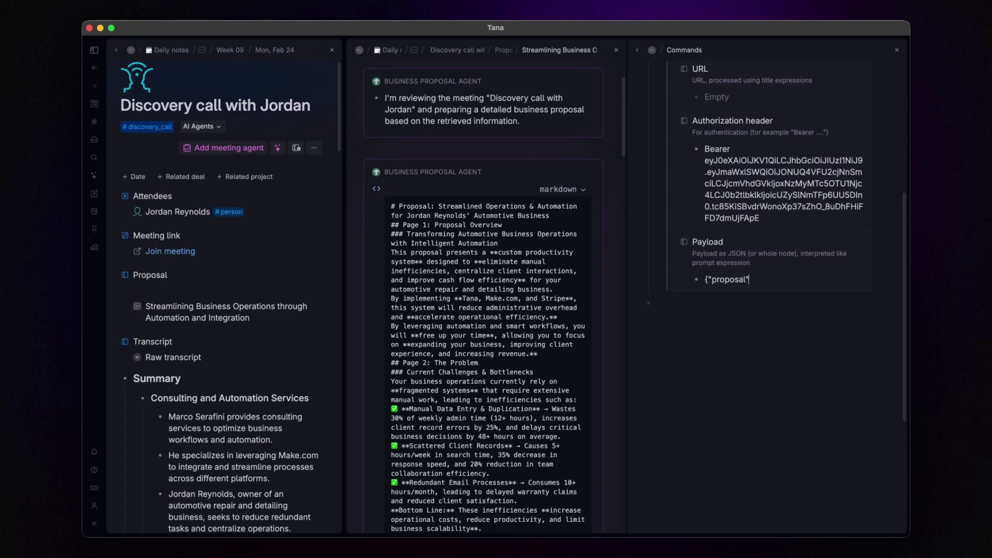
pyautogui.write(': "${name')
pyautogui.press('Return')
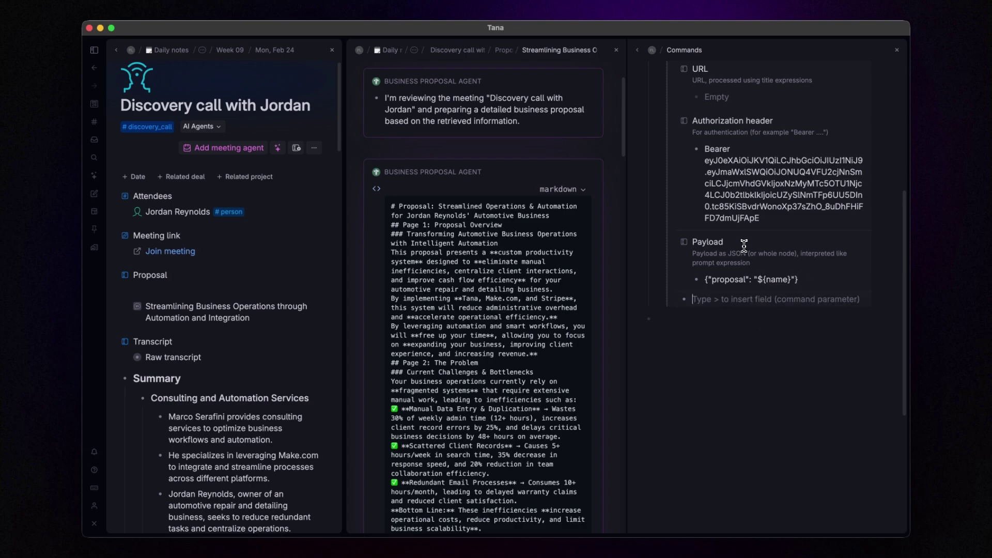
# - Add a Parse result parameter set to Disregard (don't insert)
pyautogui.write('>Par')
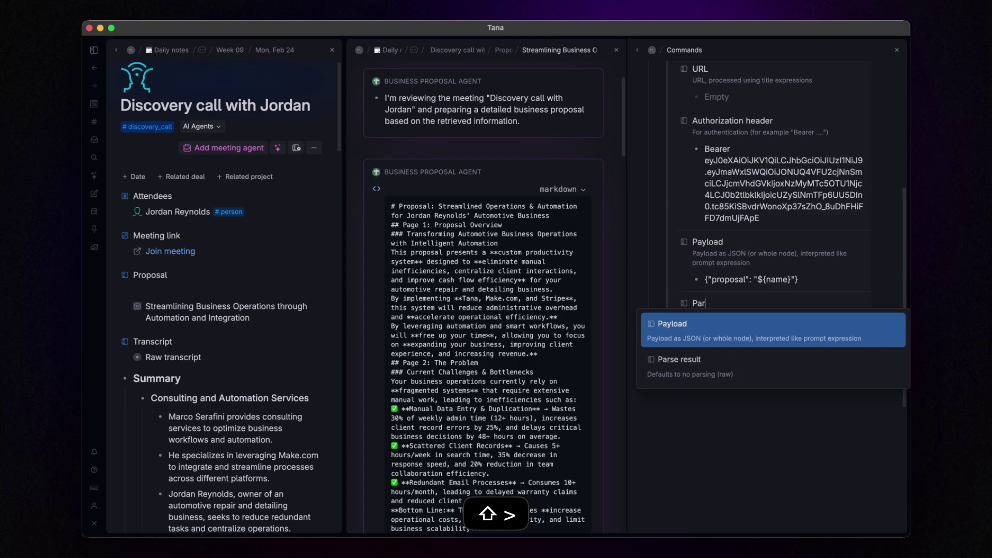
pyautogui.press('Return')
pyautogui.press('Down')
pyautogui.press('Down')
pyautogui.press('Down')
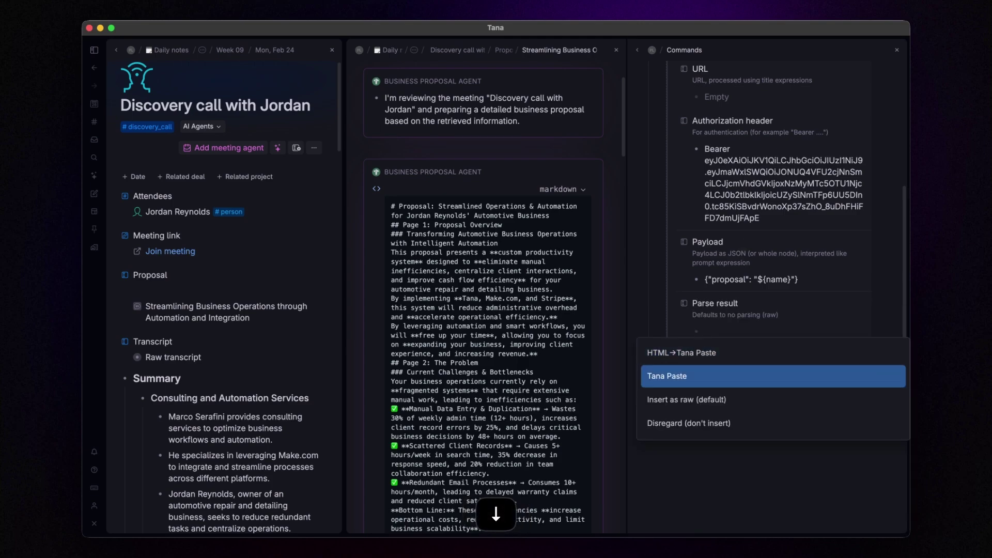
pyautogui.press('Return')
pyautogui.scroll(4, 748, 244)
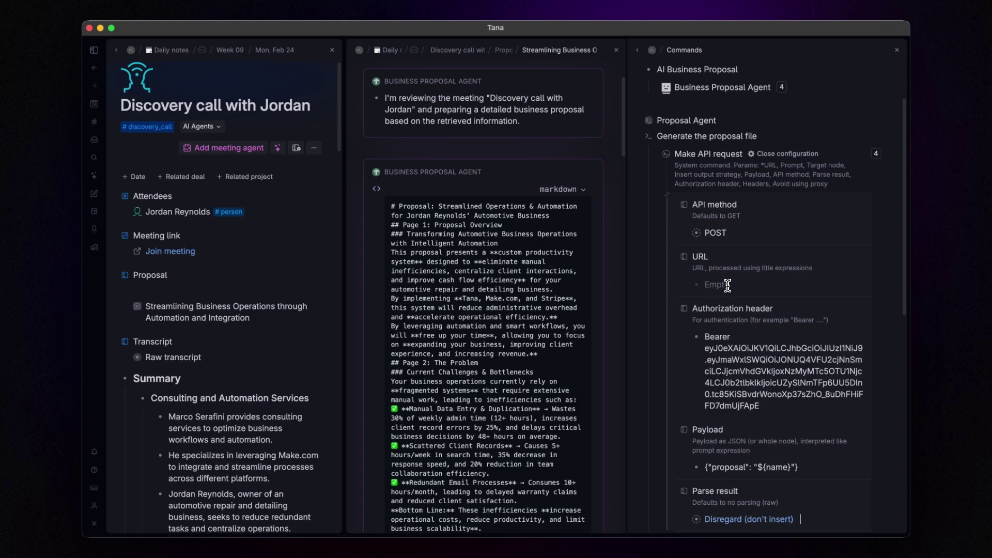
pyautogui.press('super+a')
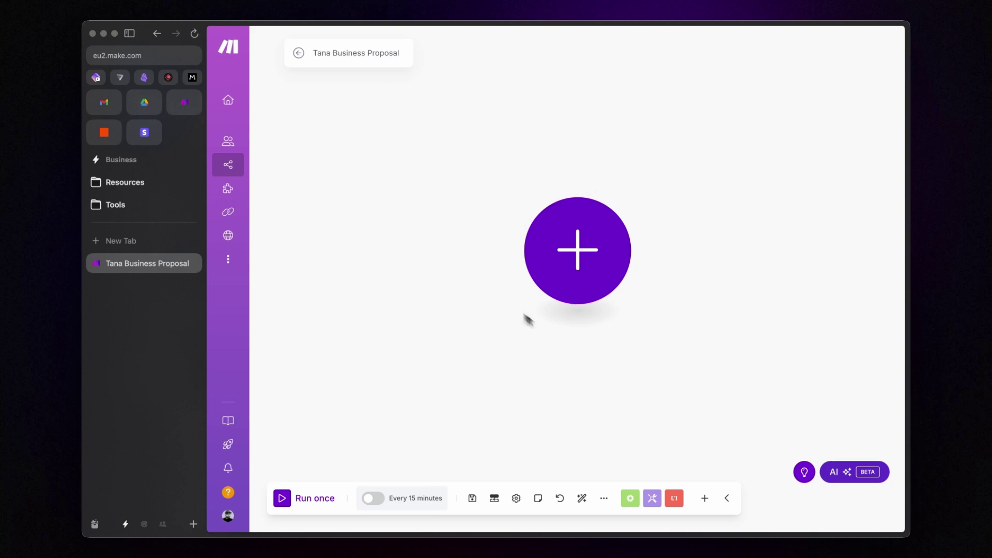
# - Add a Webhooks Custom webhook trigger as the scenario's first module
pyautogui.click(604, 259)
pyautogui.click(698, 217)
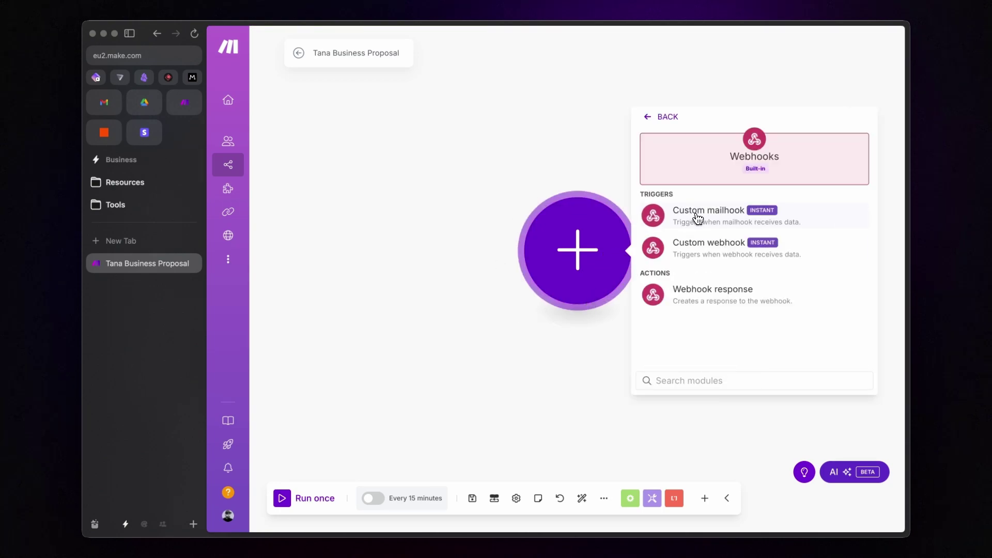
pyautogui.click(702, 249)
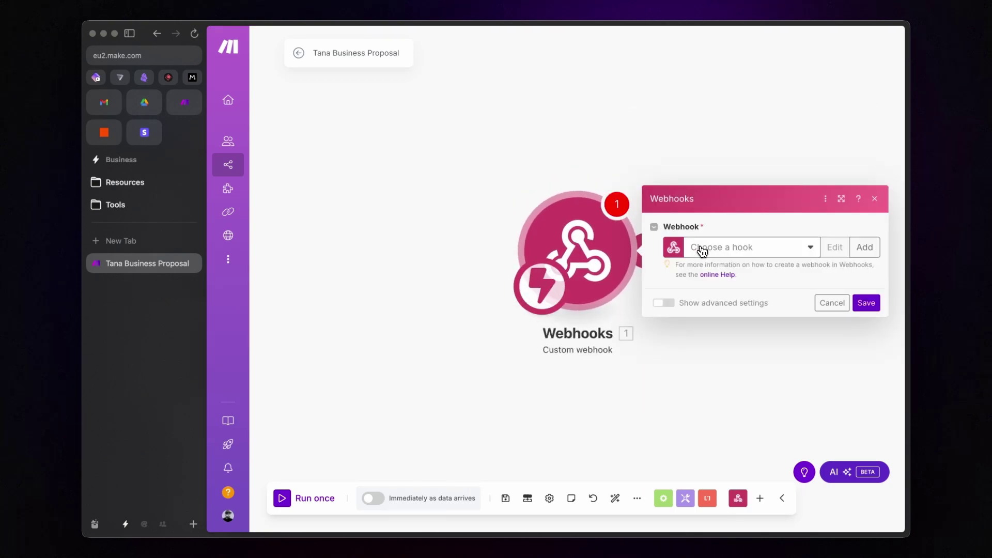
# - Create a new webhook named 'Tana Proposal', save it and copy its address
pyautogui.click(864, 247)
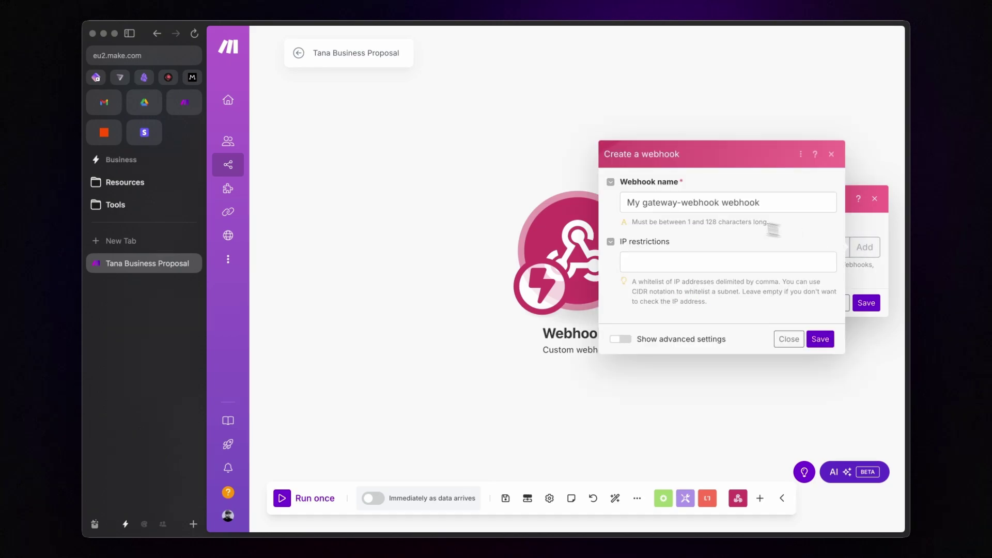
pyautogui.doubleClick(684, 202)
pyautogui.tripleClick(684, 202)
pyautogui.write('Tana ')
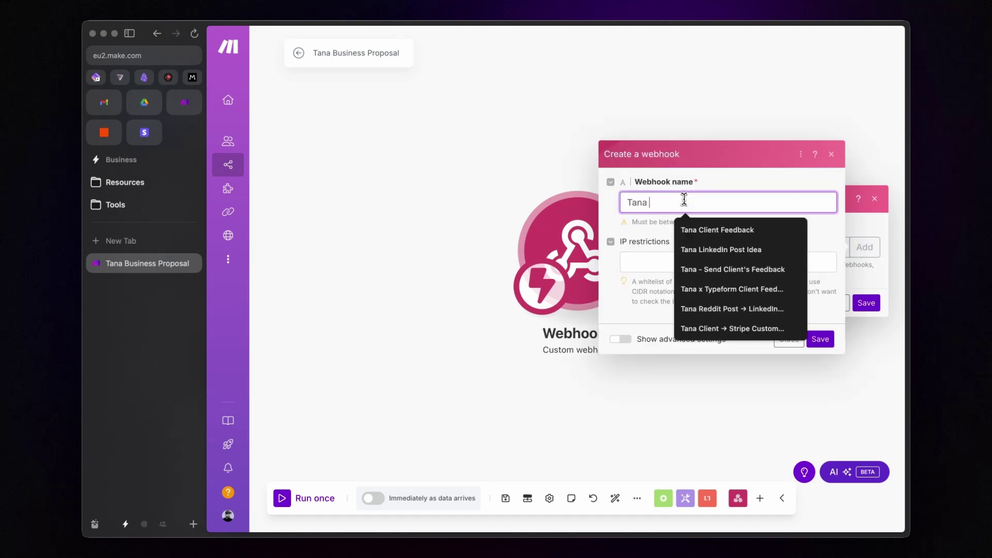
pyautogui.write('Proposal')
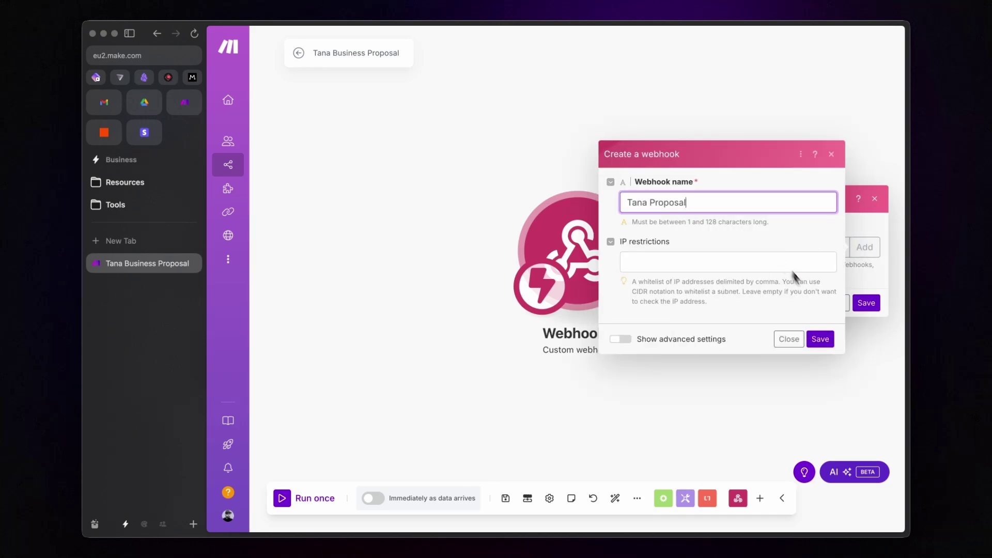
pyautogui.click(826, 343)
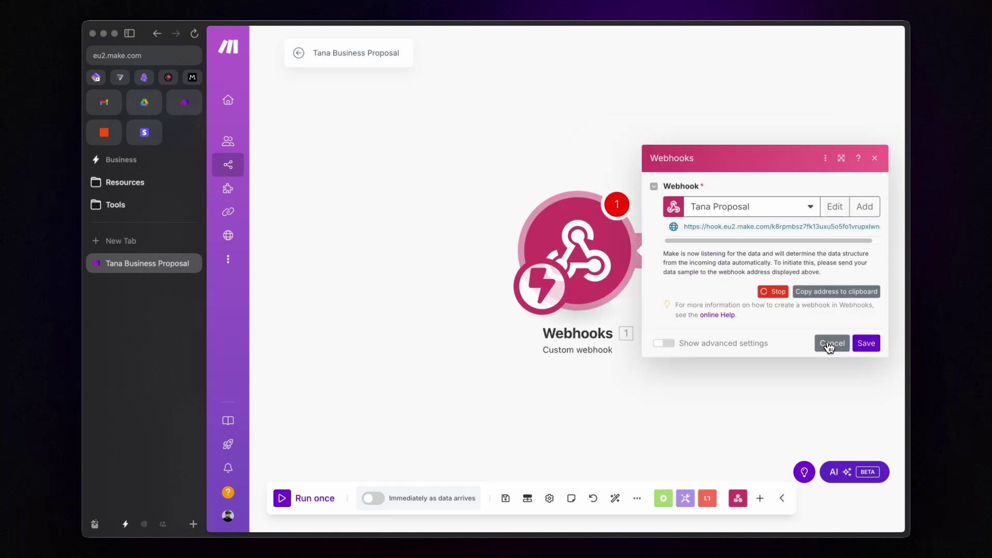
pyautogui.click(835, 297)
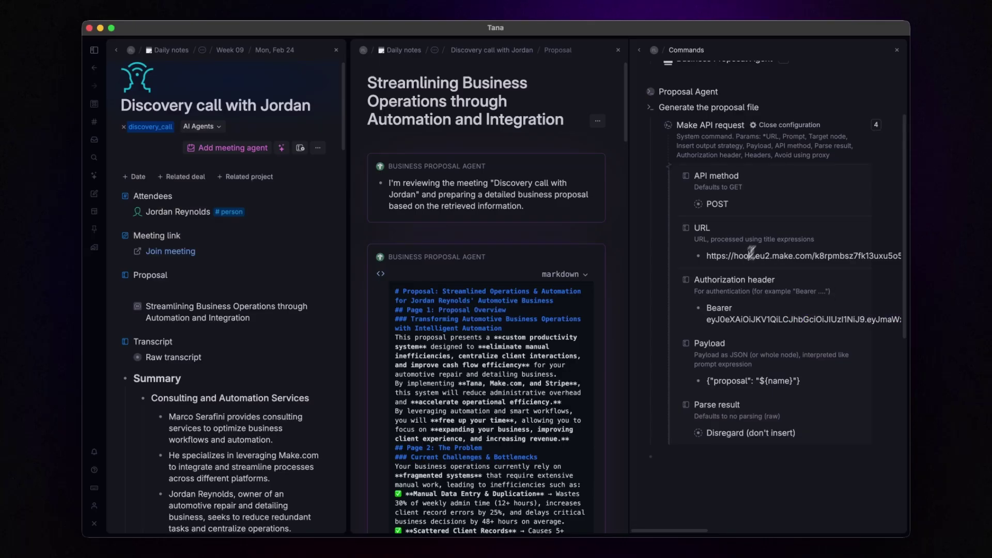
# - Collapse the API request configuration, close the proposal panel and open the workspace Schema
pyautogui.click(796, 128)
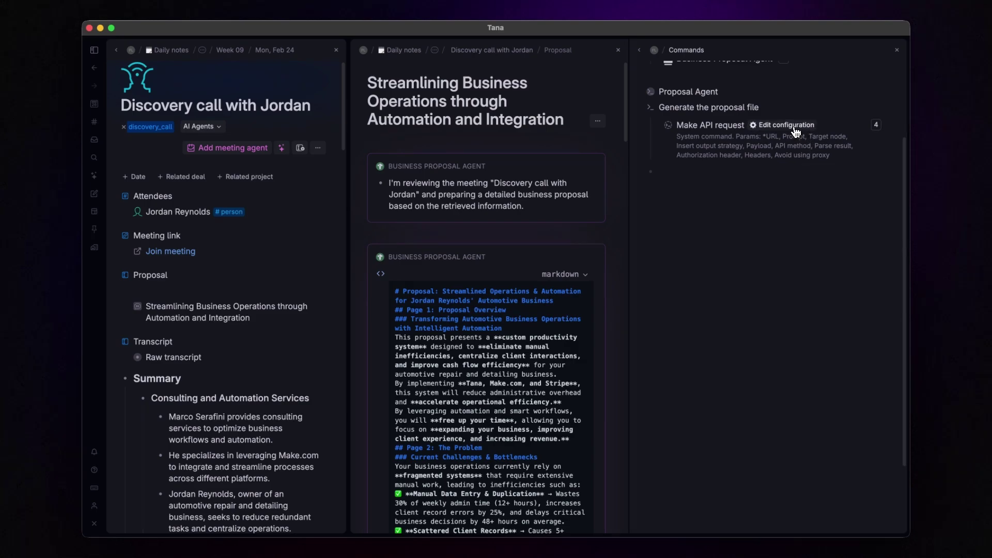
pyautogui.click(618, 50)
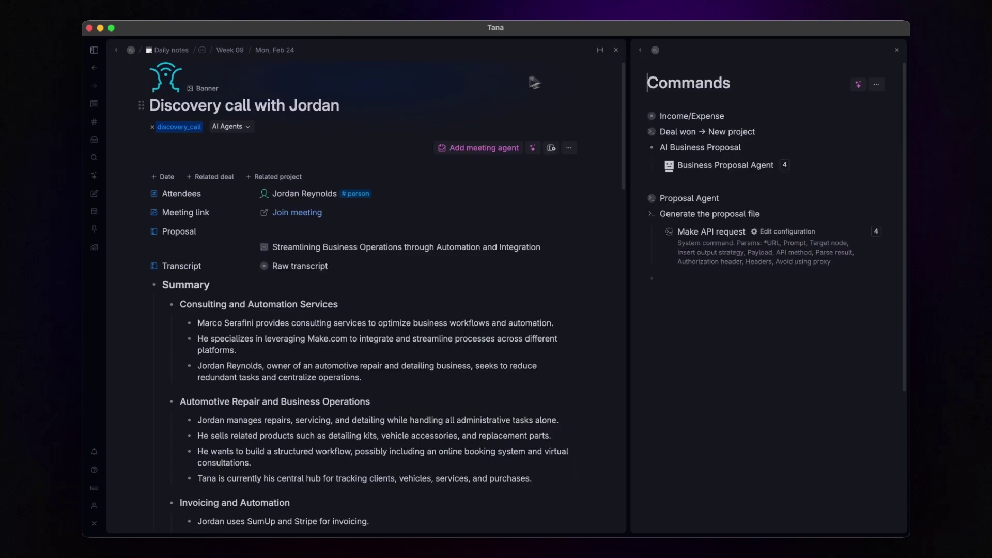
pyautogui.click(657, 51)
pyautogui.click(710, 144)
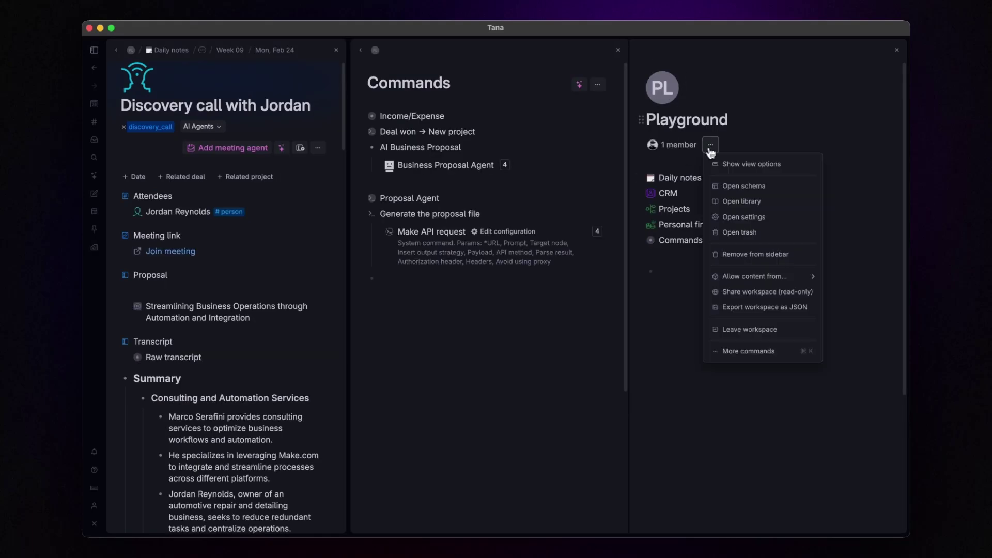
pyautogui.click(734, 186)
# - Open the proposal supertag's configuration and expand its AI and Commands section
pyautogui.rightClick(664, 242)
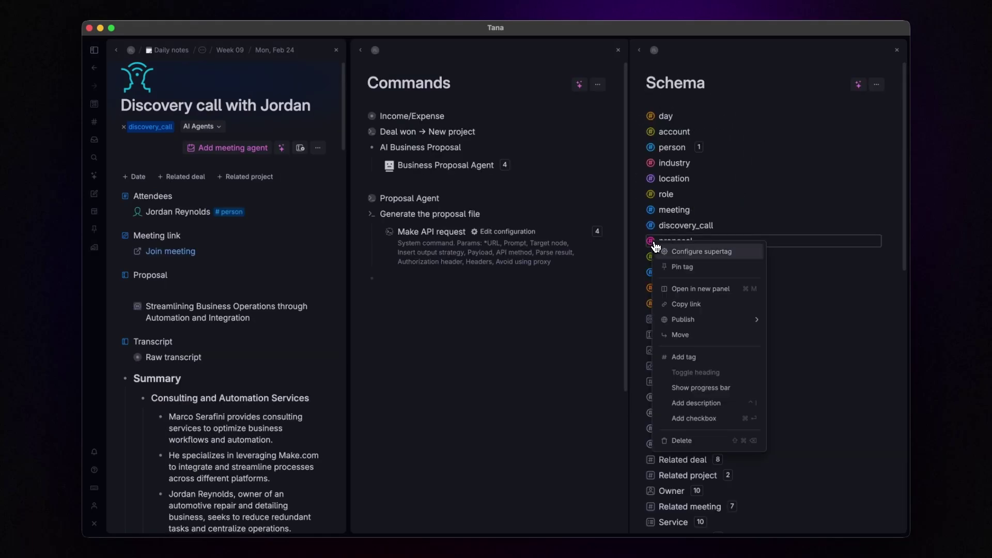
pyautogui.click(677, 250)
pyautogui.click(791, 202)
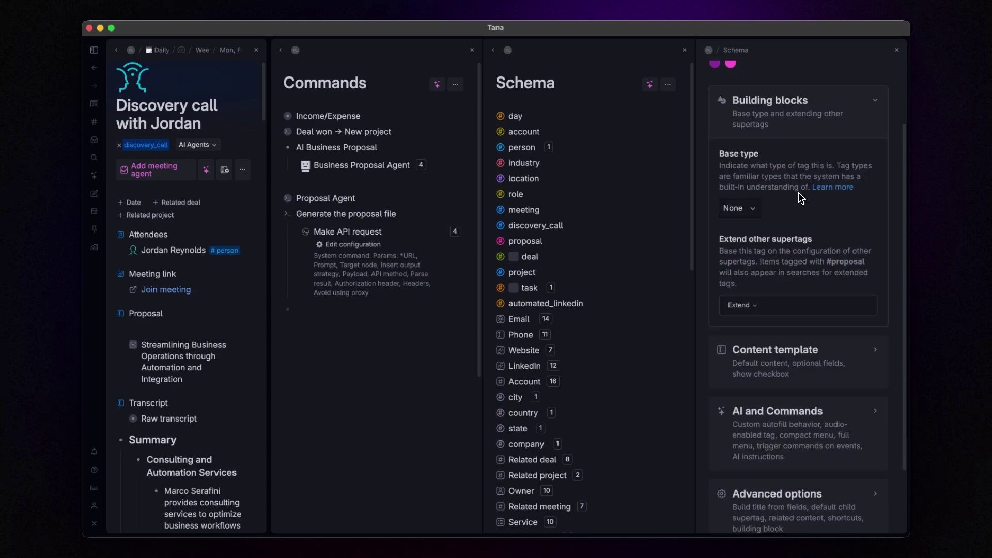
pyautogui.scroll(-2, 793, 259)
pyautogui.click(794, 269)
pyautogui.scroll(-3, 793, 274)
pyautogui.scroll(-3, 795, 274)
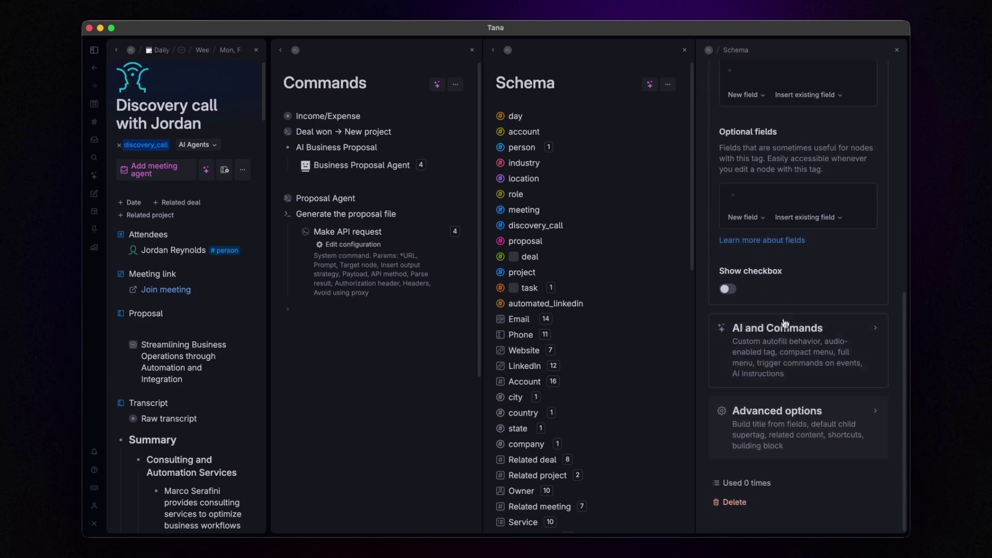
pyautogui.click(786, 325)
pyautogui.scroll(-4, 786, 320)
pyautogui.scroll(-4, 790, 316)
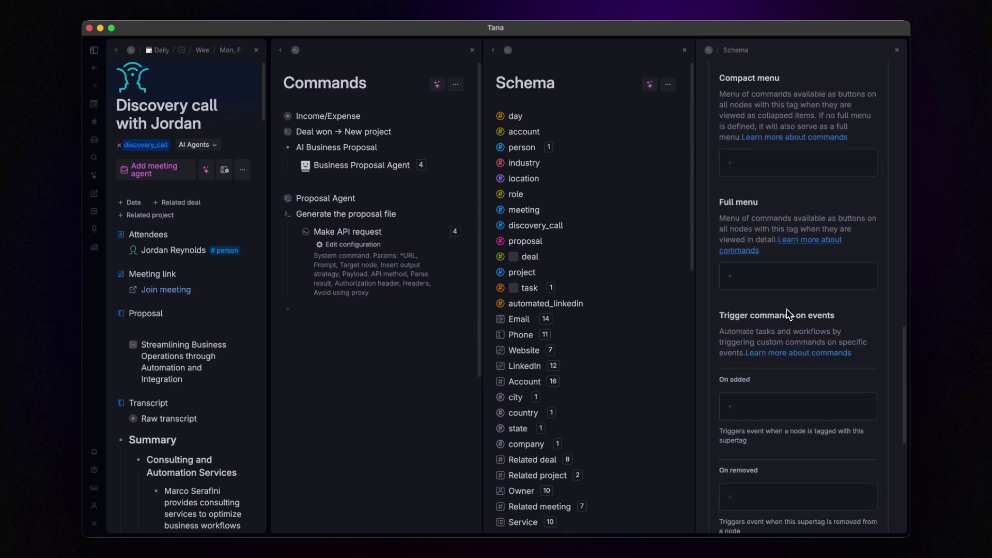
pyautogui.scroll(-2, 788, 314)
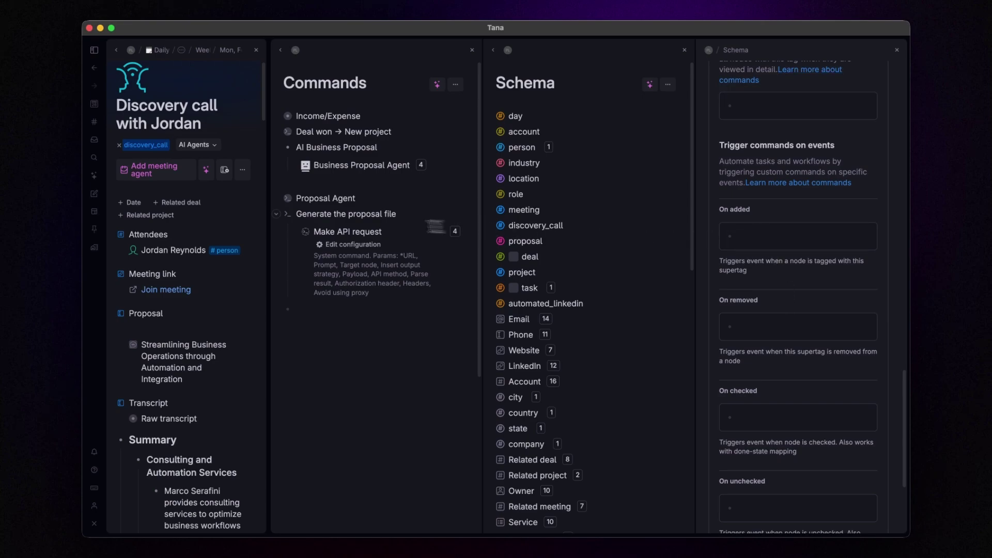
# - Paste the Generate the proposal file command into the proposal tag's On added trigger, then close the panels
pyautogui.click(331, 214)
pyautogui.press('super+c')
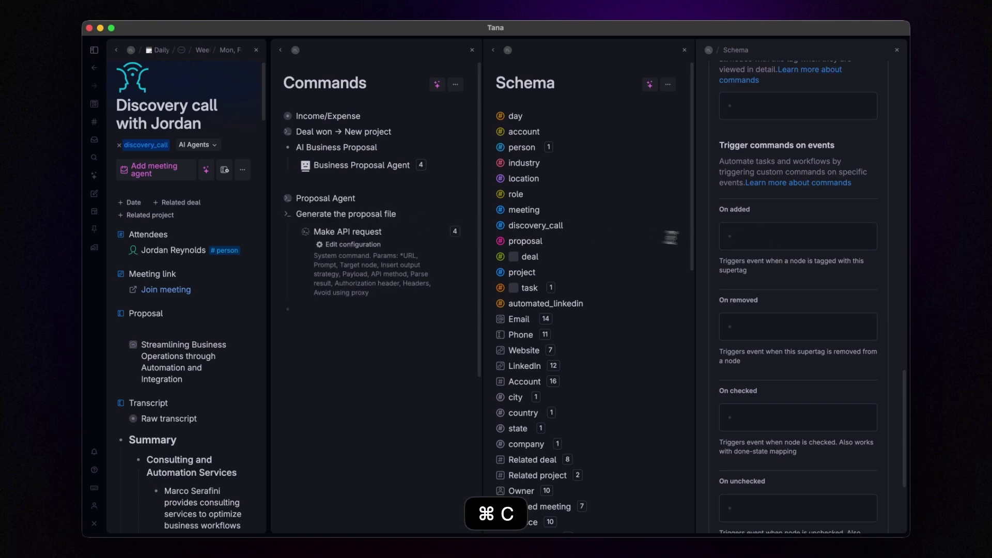
pyautogui.click(756, 236)
pyautogui.press('super+v')
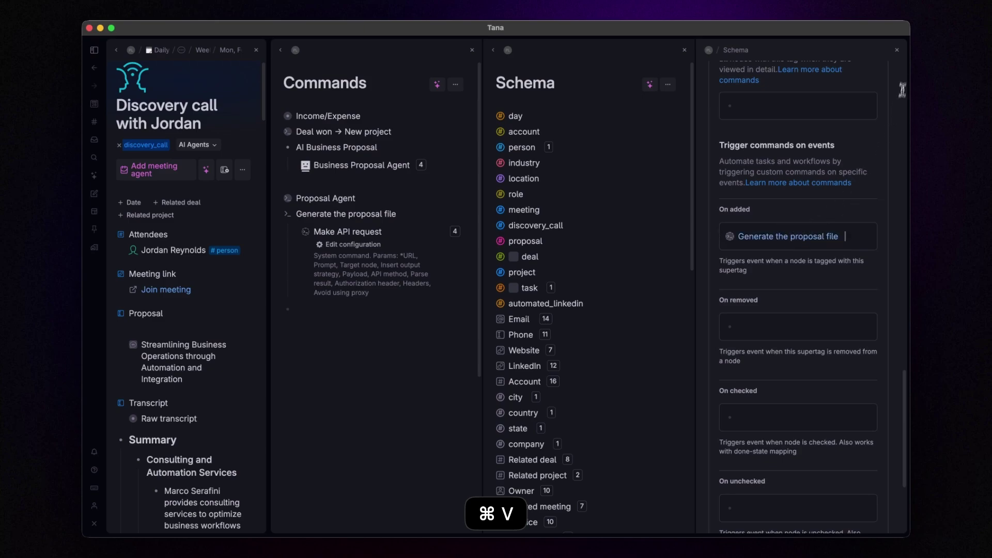
pyautogui.click(897, 49)
pyautogui.click(898, 50)
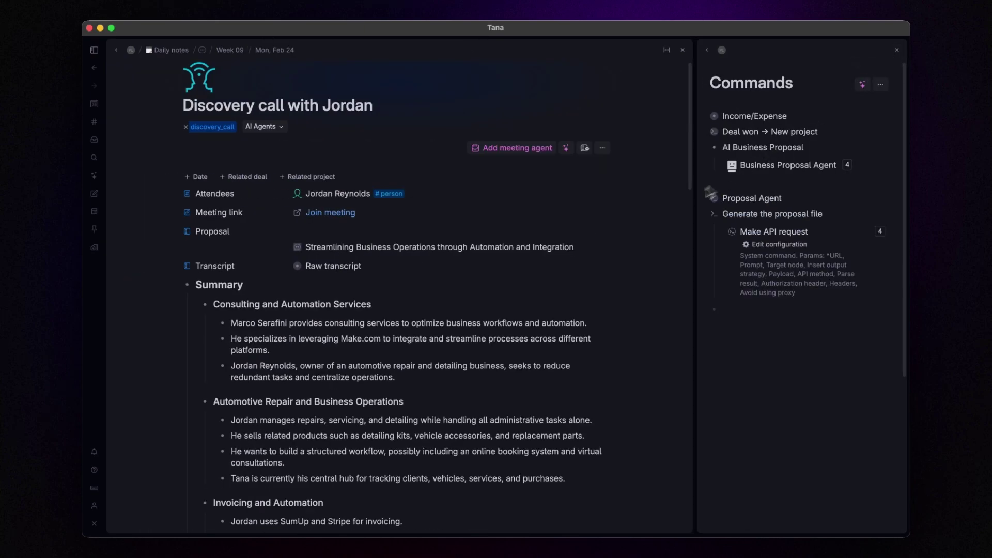
# - Open the proposal node beside the discovery call, then save the Make webhook module and Run once
pyautogui.click(298, 249)
pyautogui.press('super+shift+a')
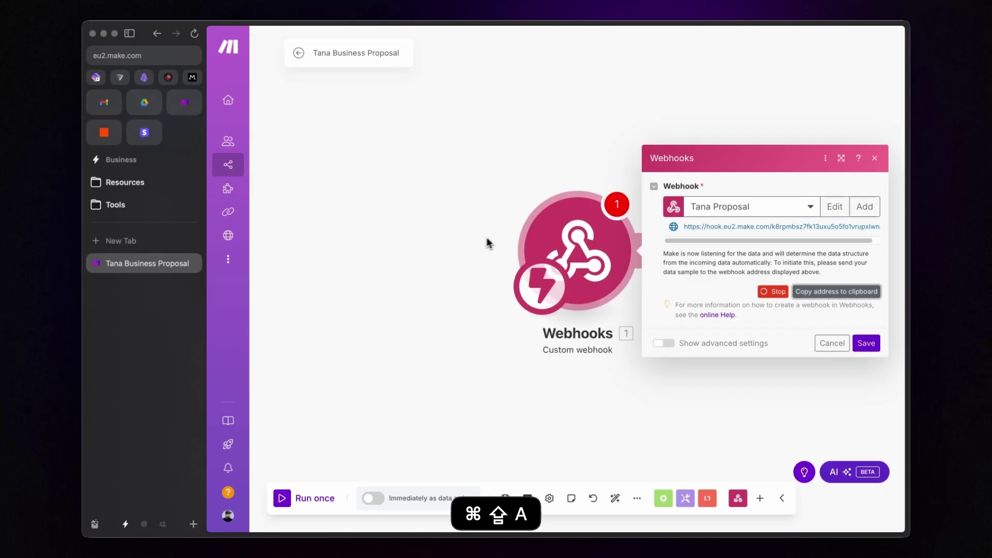
pyautogui.click(859, 345)
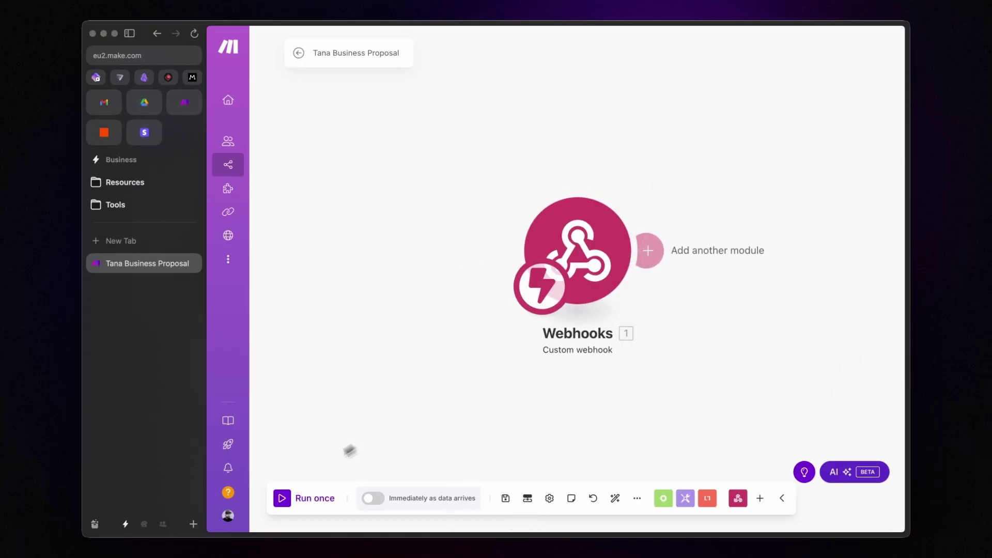
pyautogui.click(311, 500)
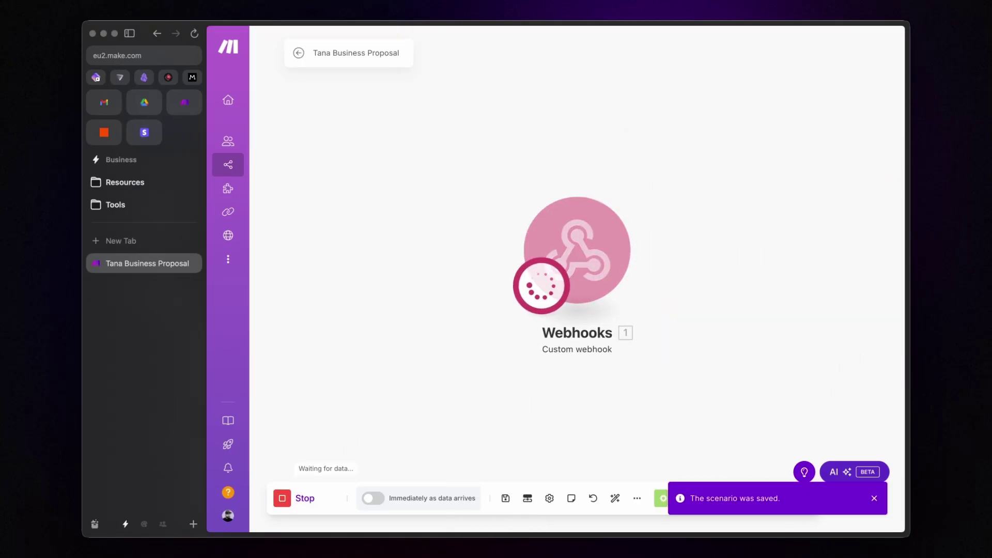
pyautogui.press('super+shift+t')
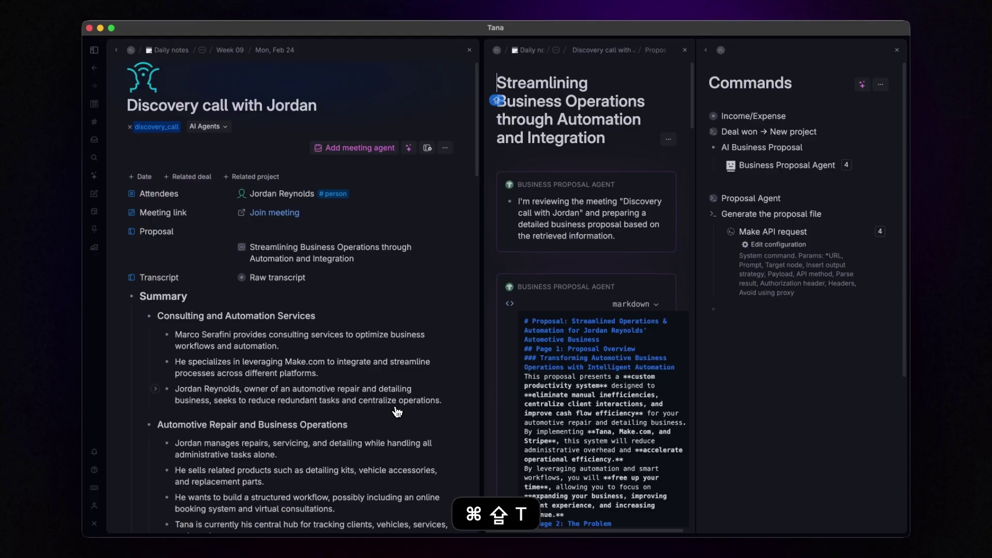
# - Add the #proposal tag to the markdown proposal block, then go to Make.com to check the webhook
pyautogui.rightClick(510, 305)
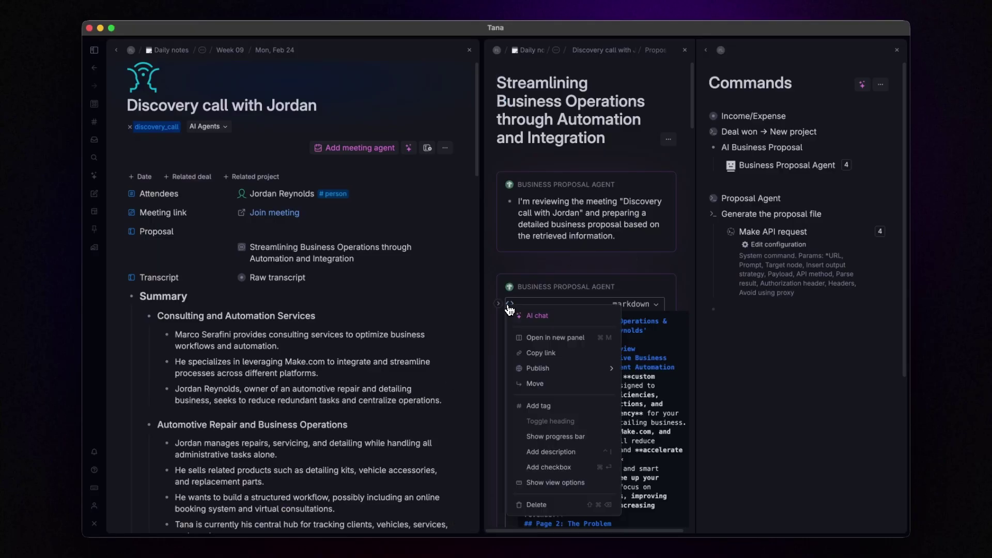
pyautogui.click(539, 405)
pyautogui.write('propo')
pyautogui.press('Return')
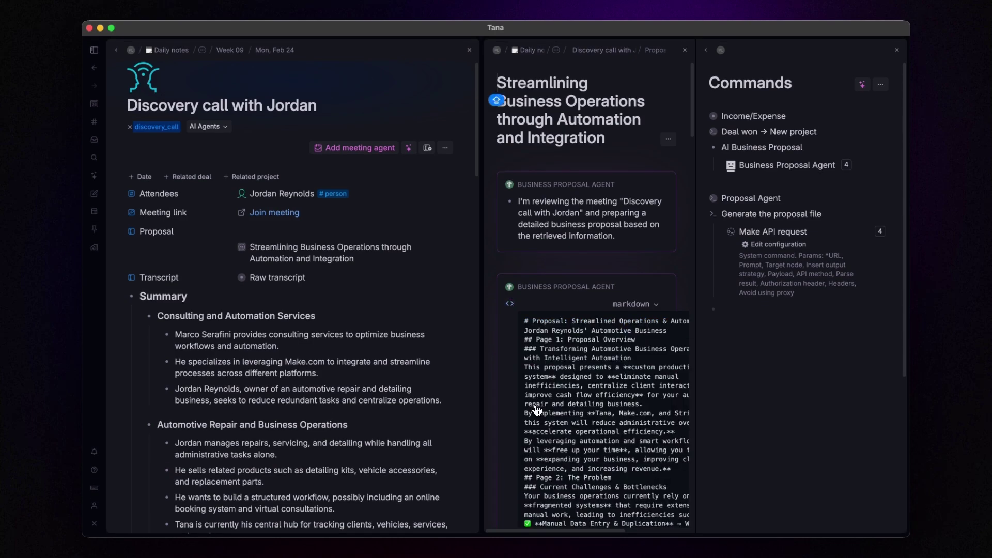
pyautogui.press('super+shift+a')
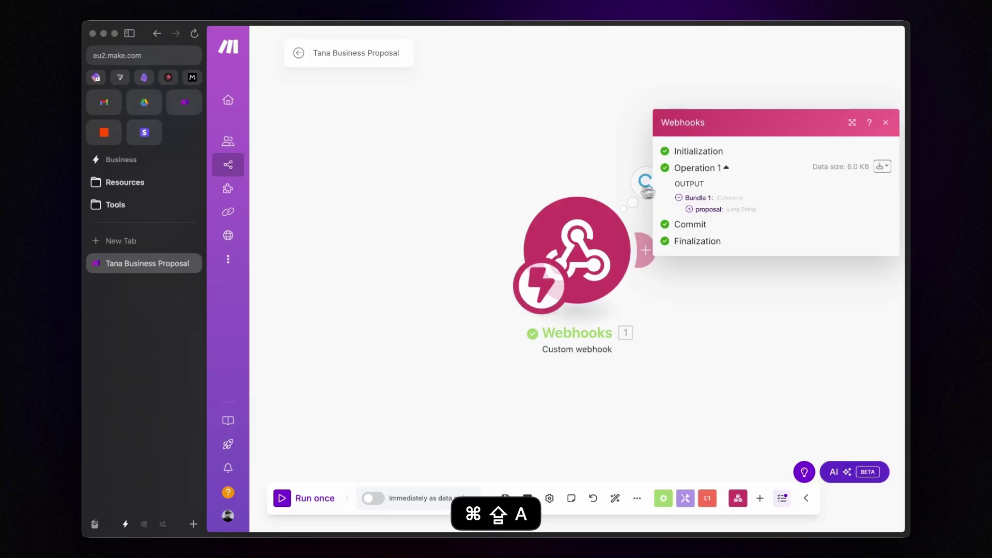
# - Inspect the proposal text received by the Make.com webhook
pyautogui.click(690, 210)
pyautogui.scroll(-20, 690, 214)
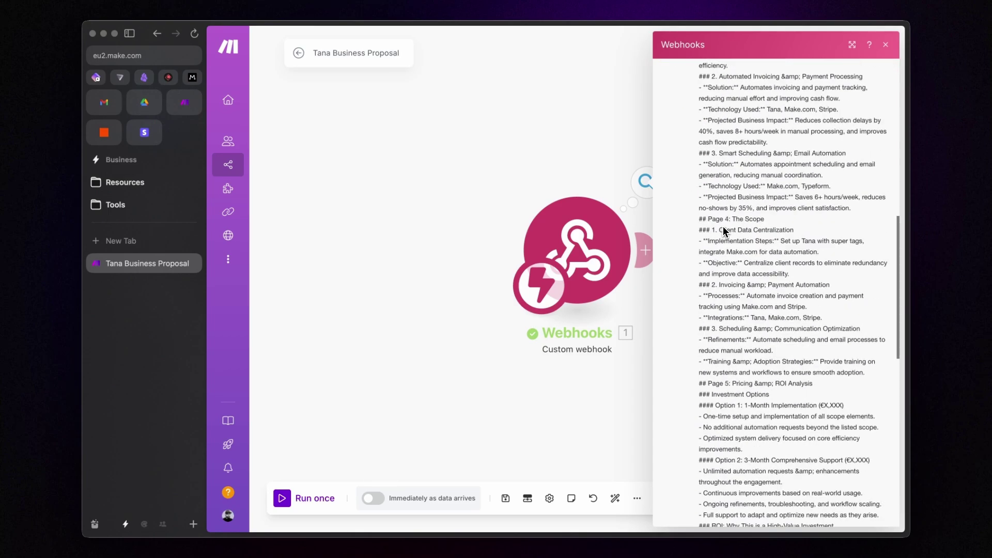
pyautogui.scroll(10, 723, 233)
pyautogui.press('Escape')
# - Add a Make AI Tools Standardize Text module with the webhook's proposal as its text
pyautogui.click(645, 250)
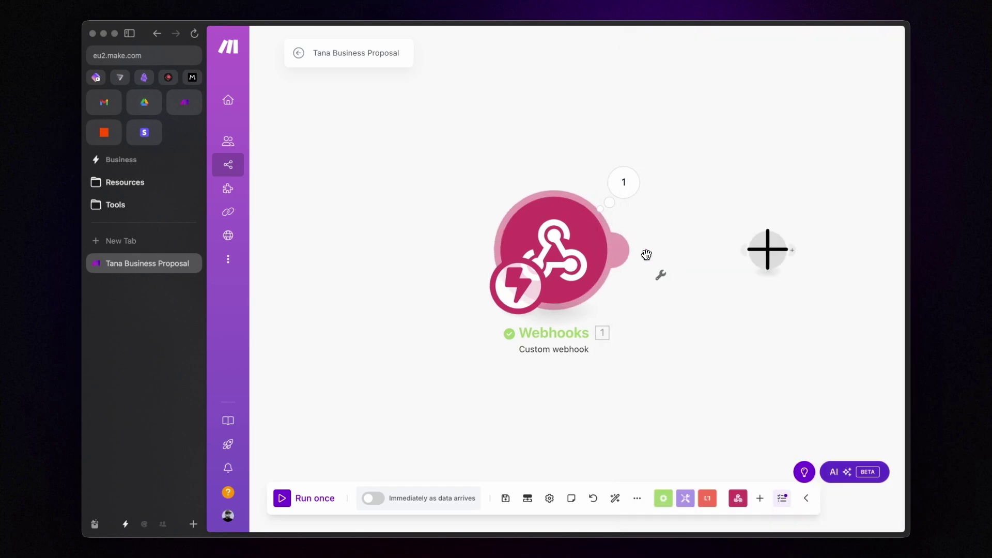
pyautogui.write('make')
pyautogui.click(517, 307)
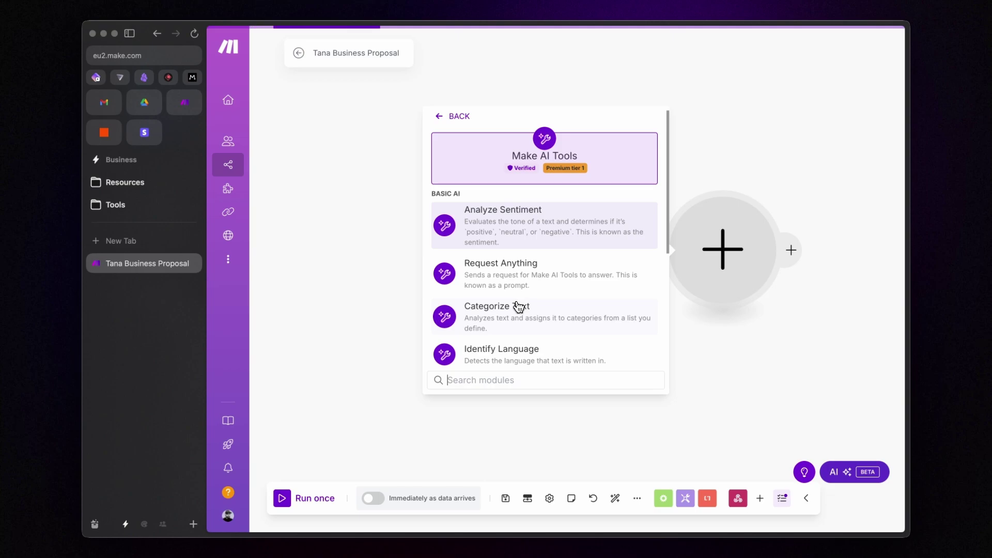
pyautogui.scroll(-5, 547, 277)
pyautogui.click(545, 282)
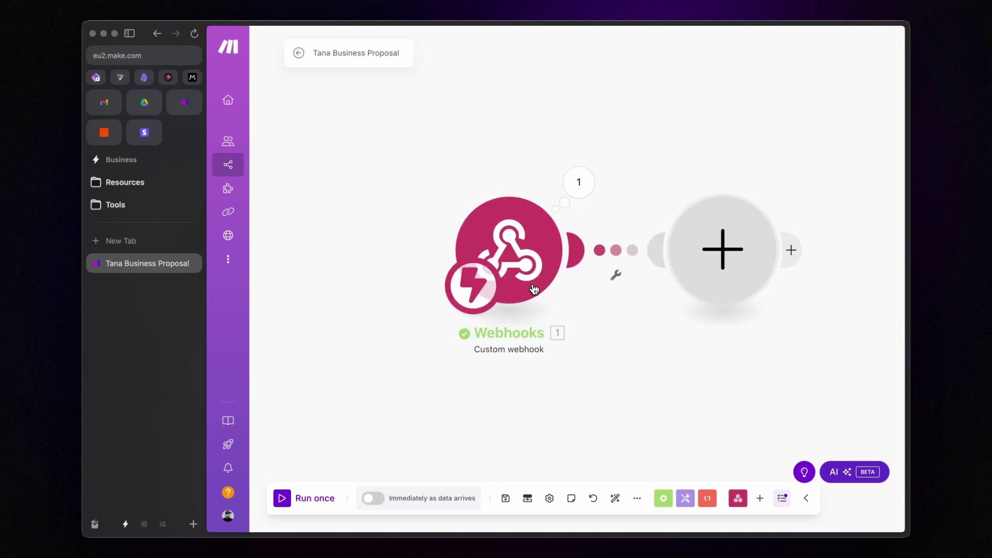
pyautogui.click(525, 280)
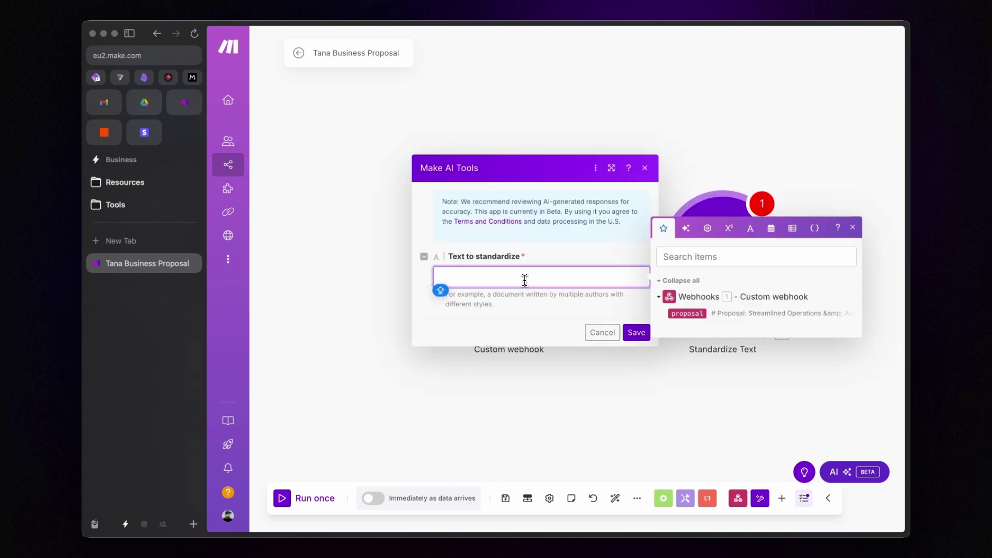
pyautogui.click(687, 313)
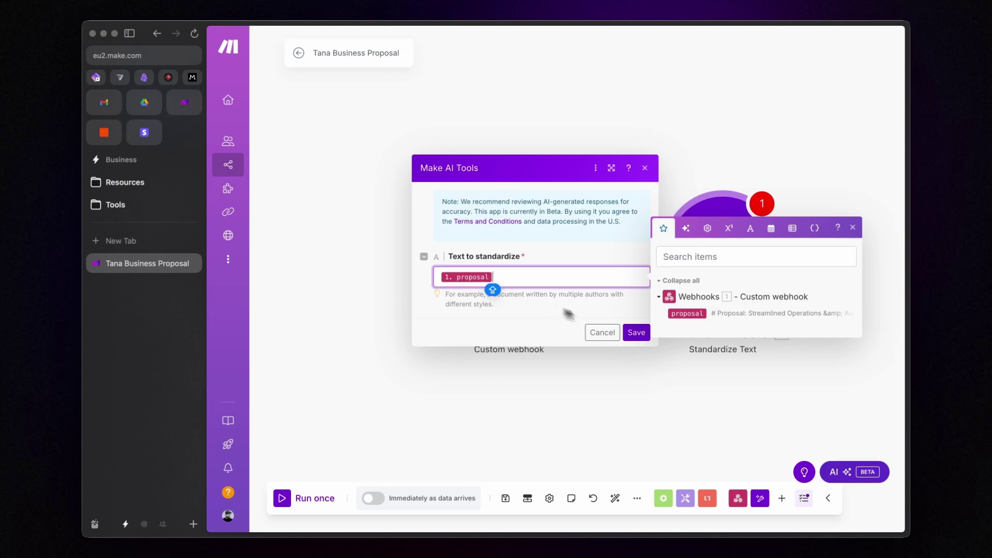
pyautogui.click(636, 333)
pyautogui.moveTo(668, 373); pyautogui.dragTo(483, 316)
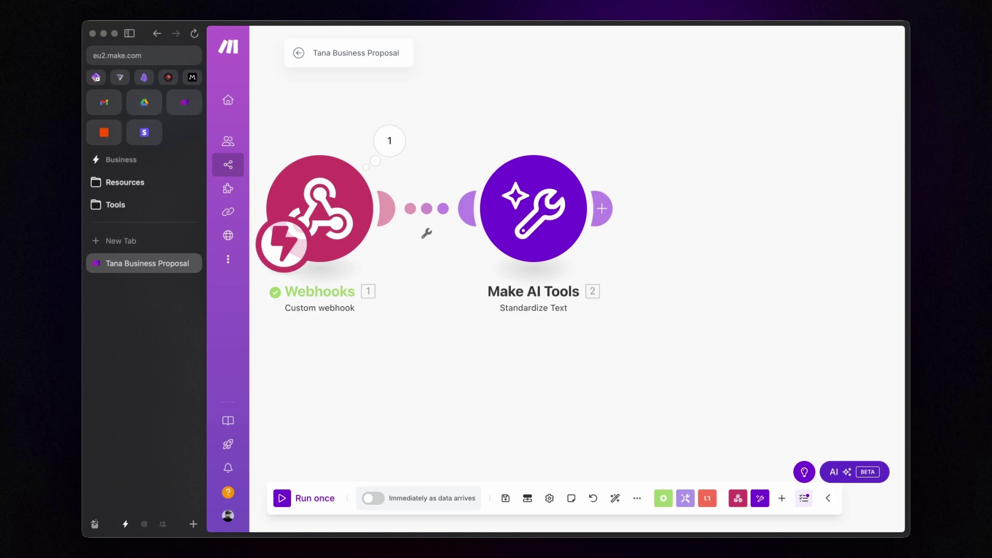
# - Add a Make AI Tools Extract Information from Text module using Standardized Text as input
pyautogui.click(601, 208)
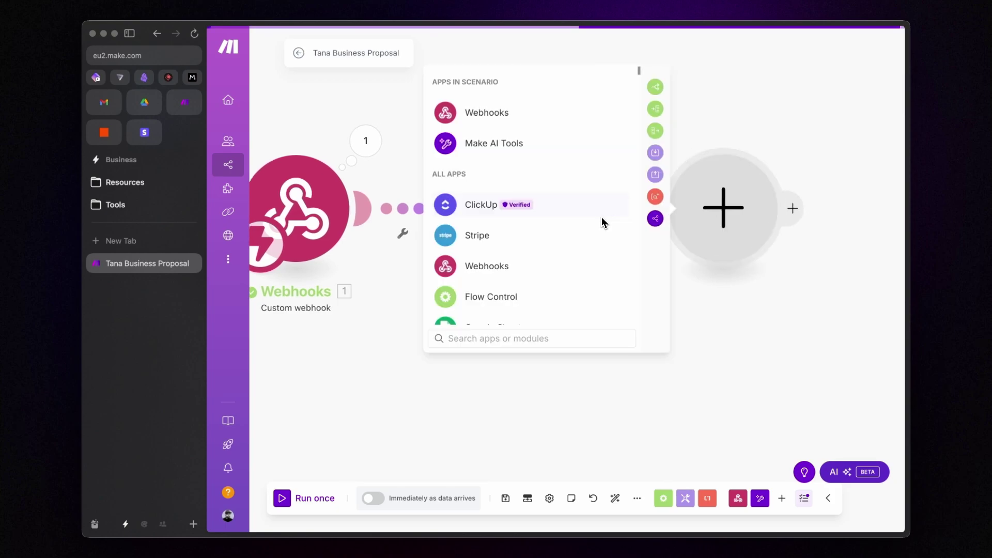
pyautogui.click(535, 146)
pyautogui.scroll(-5, 532, 202)
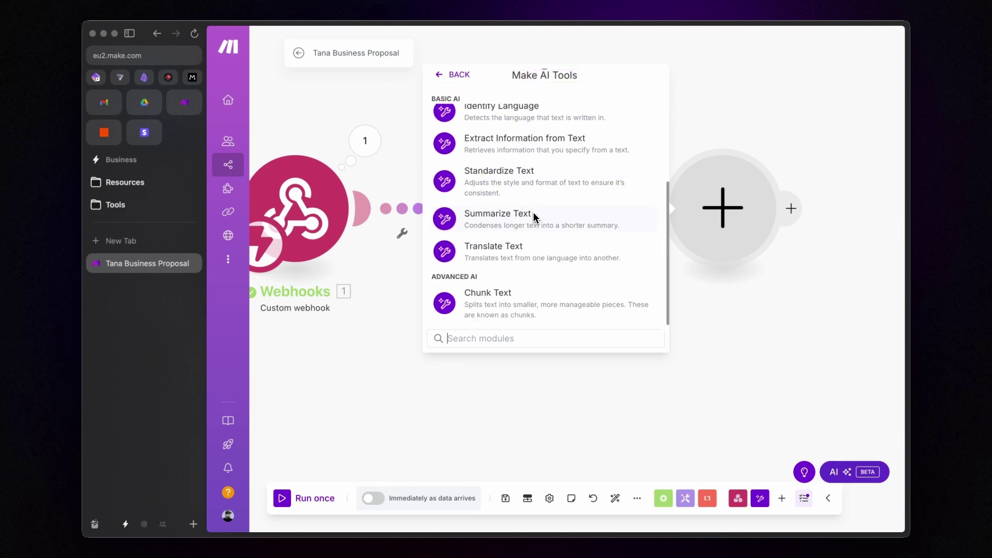
pyautogui.click(539, 147)
pyautogui.click(506, 212)
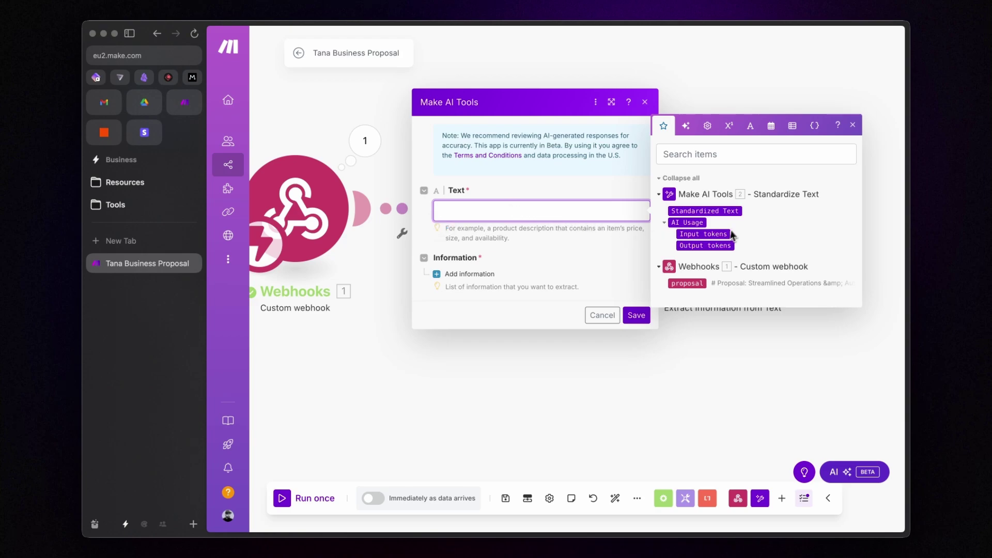
pyautogui.click(723, 212)
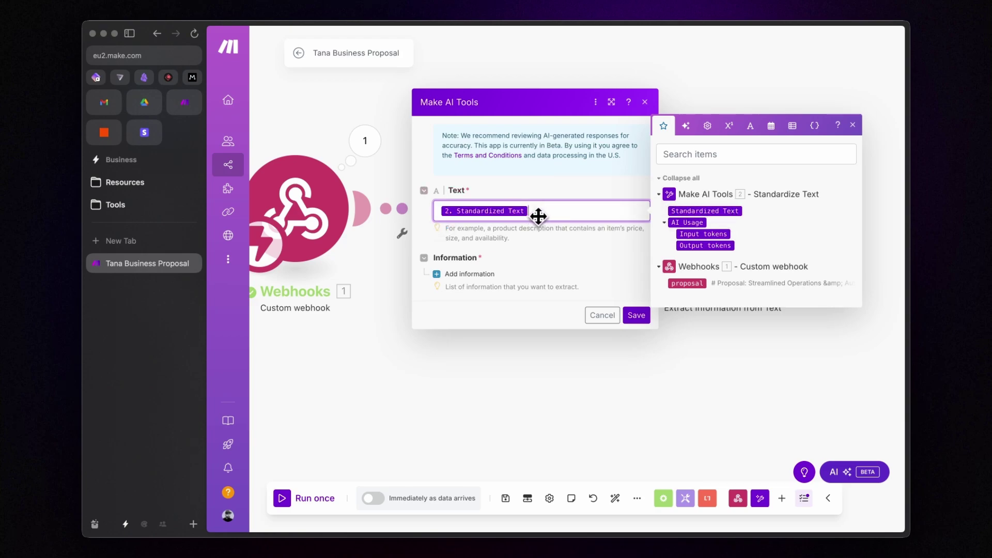
# - Define a client_name Text item to extract, then save, auto-align and save the scenario
pyautogui.click(484, 274)
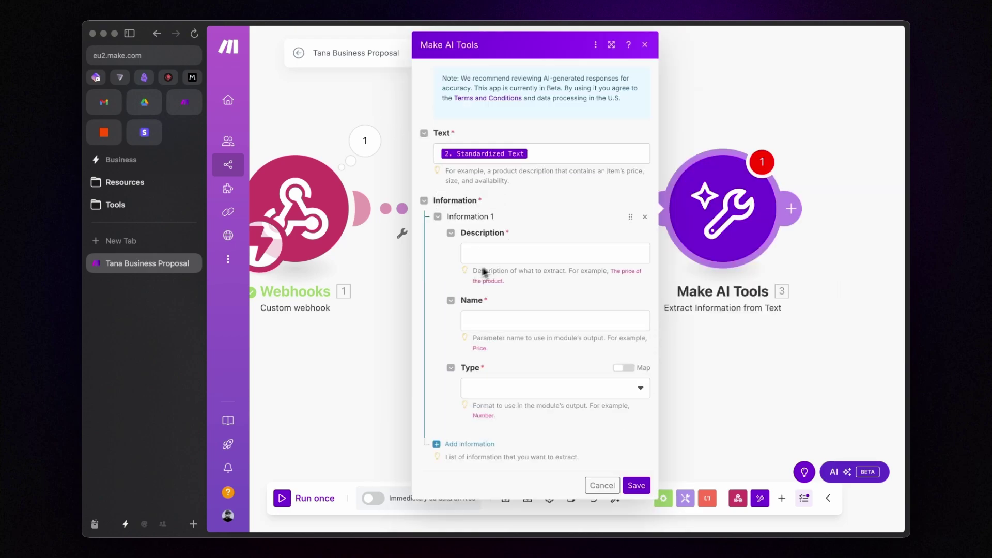
pyautogui.click(533, 251)
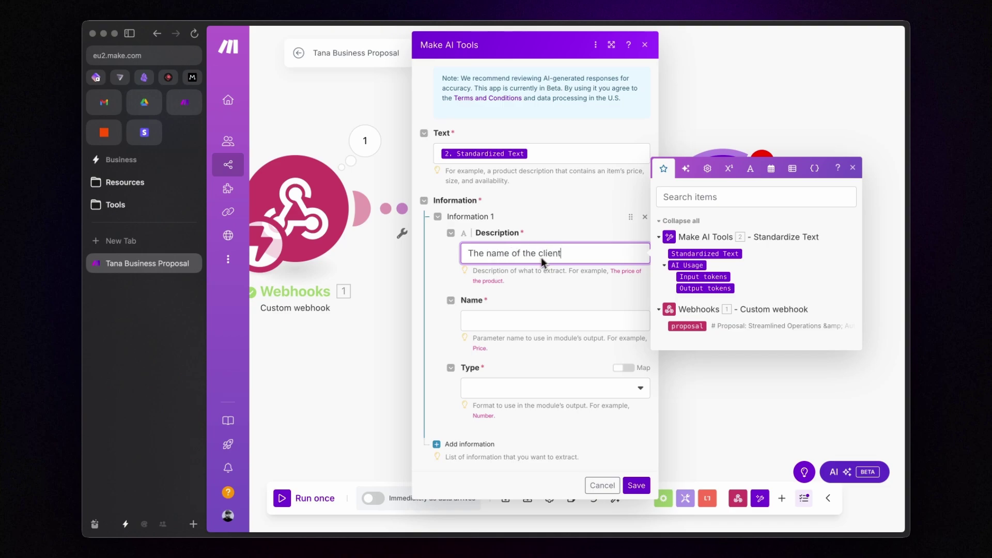
pyautogui.click(502, 319)
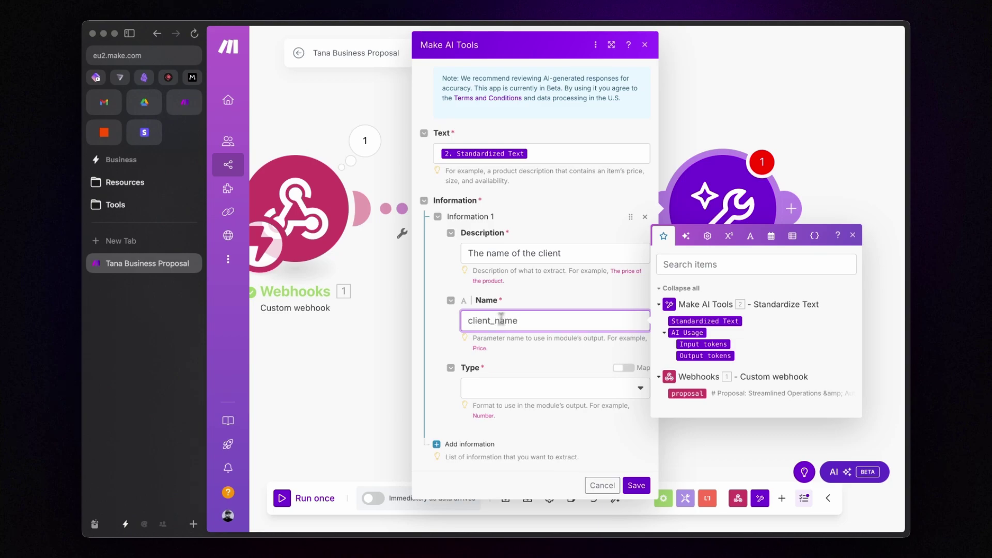
pyautogui.click(480, 387)
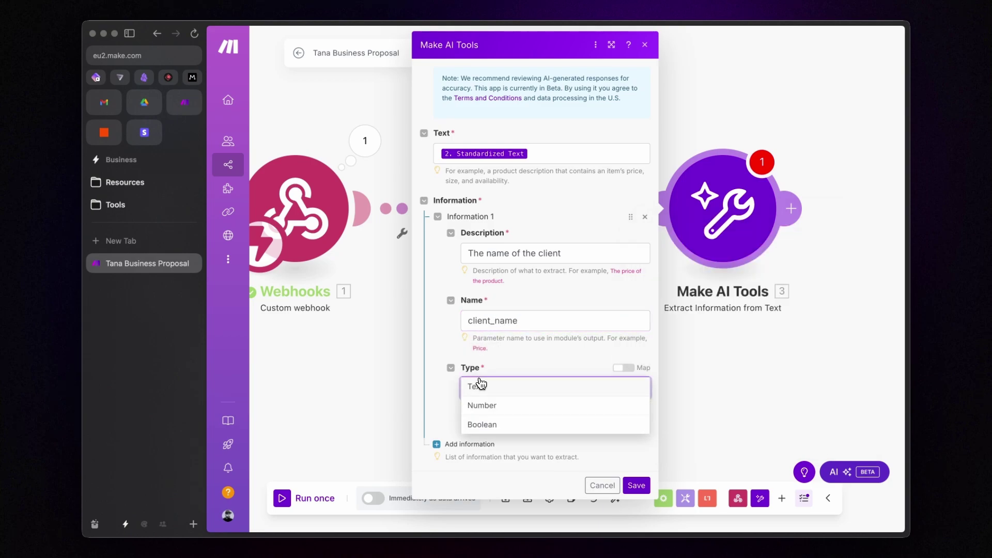
pyautogui.click(491, 389)
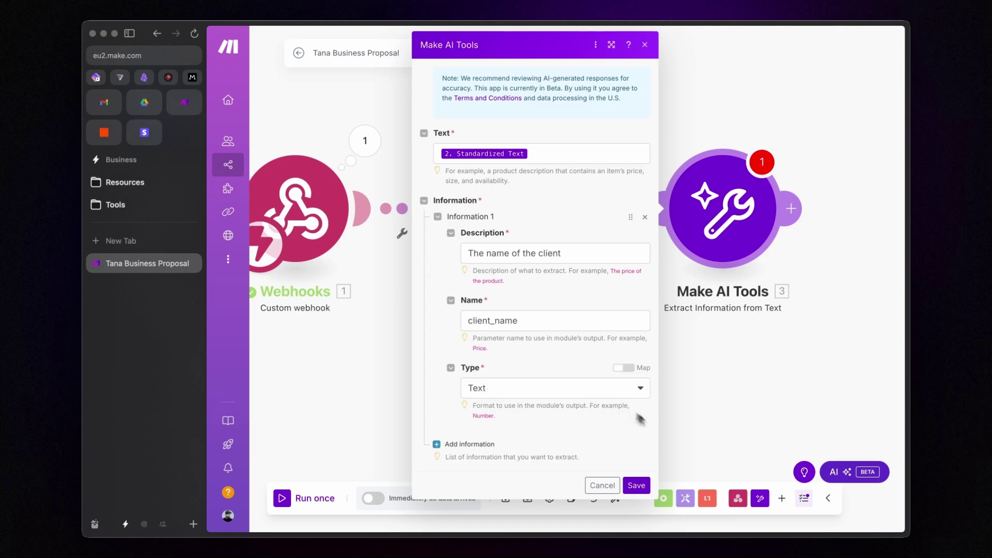
pyautogui.click(637, 486)
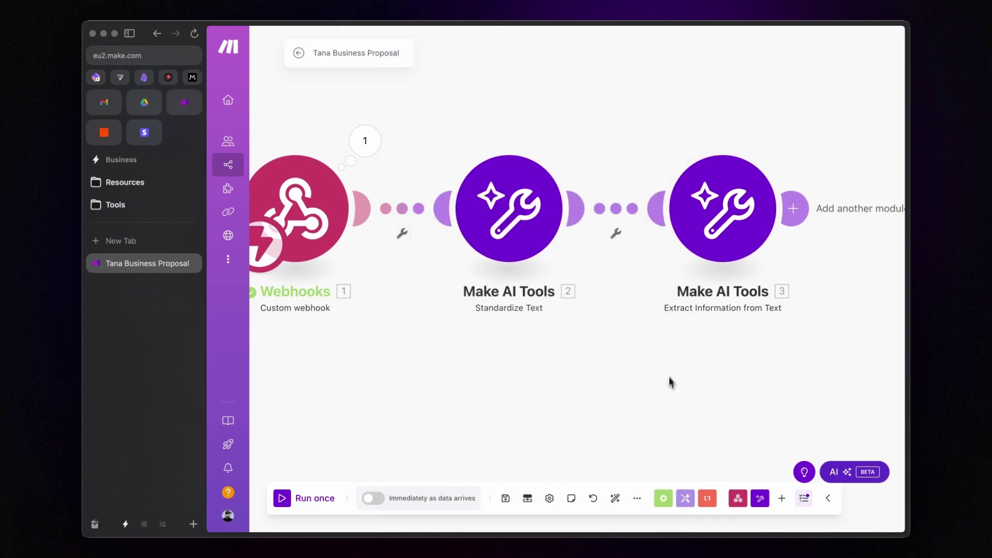
pyautogui.click(616, 499)
pyautogui.click(507, 499)
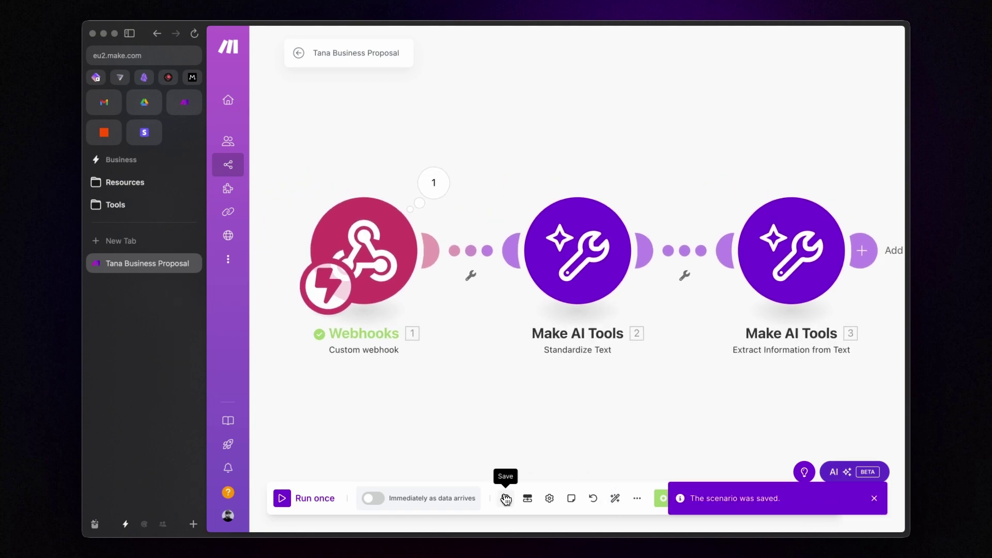
# - Start the Make scenario with Run once and locate the proposal code block in Tana
pyautogui.click(283, 498)
pyautogui.press('super+t')
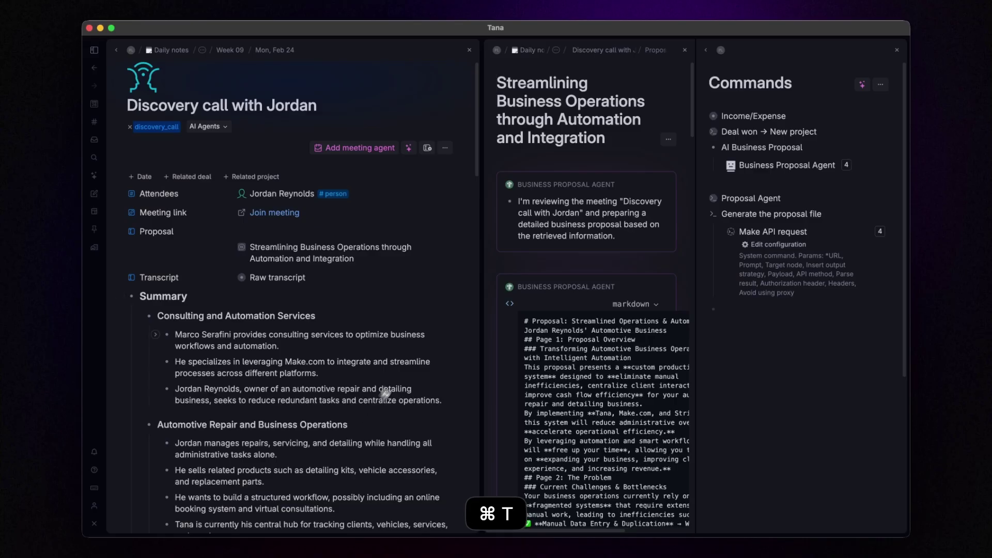
pyautogui.scroll(-15, 569, 318)
pyautogui.hscroll(3, 568, 318)
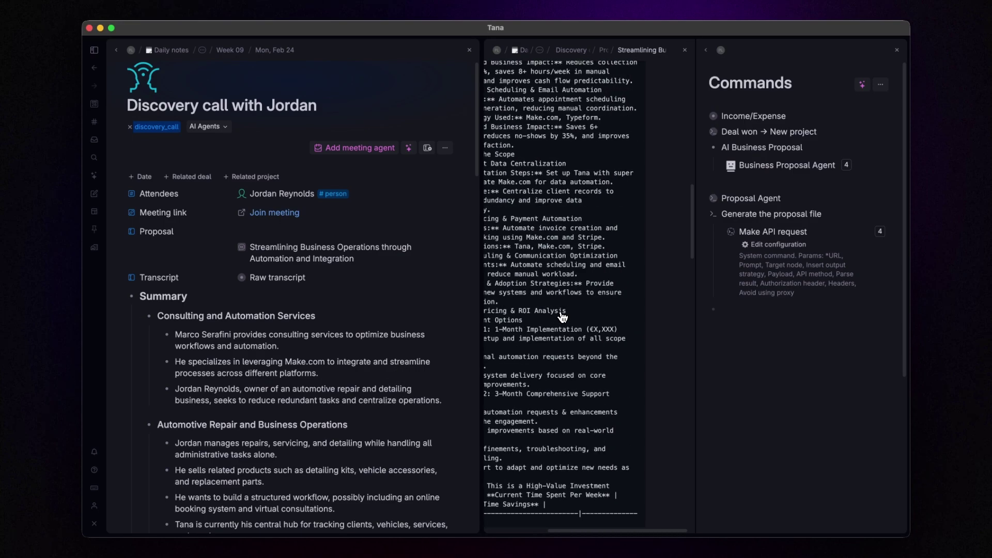
pyautogui.scroll(-10, 595, 320)
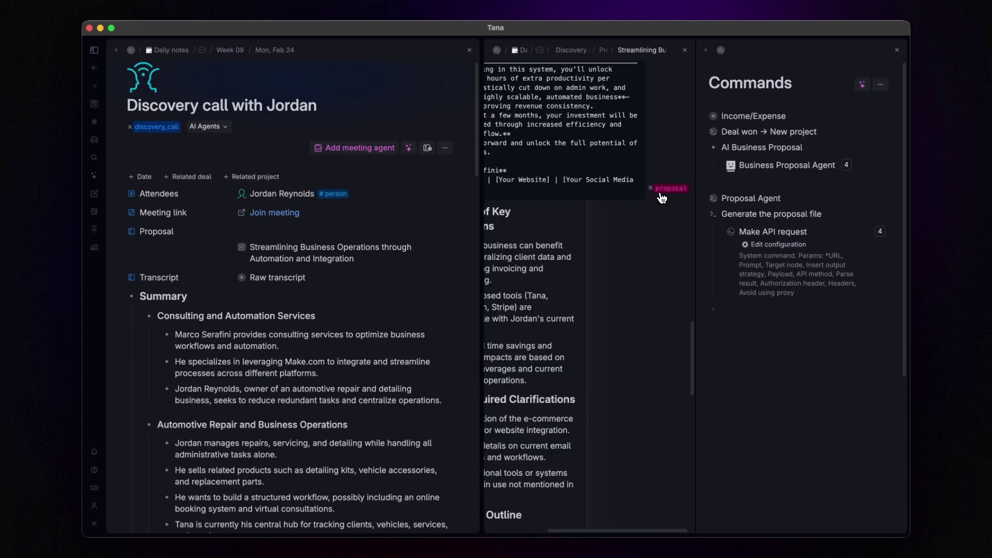
pyautogui.scroll(10, 662, 198)
pyautogui.hscroll(-3, 662, 198)
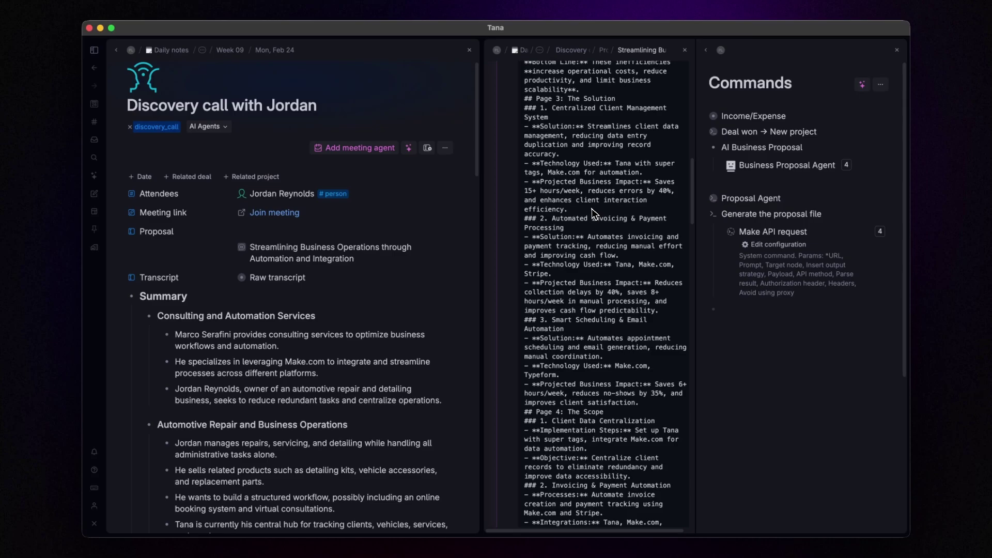
pyautogui.scroll(10, 591, 209)
# - Tag the proposal code block with #proposal and return to Make
pyautogui.rightClick(511, 219)
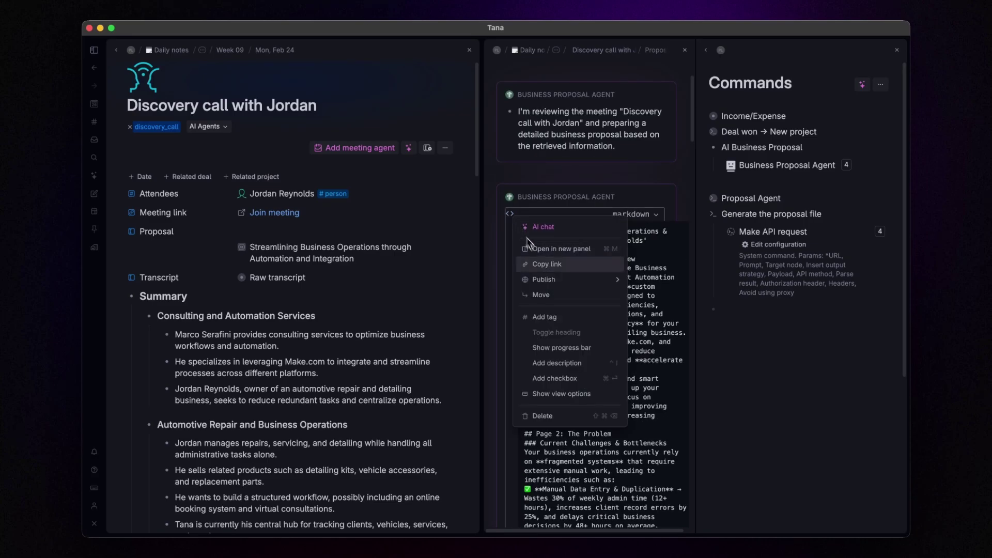
pyautogui.click(555, 320)
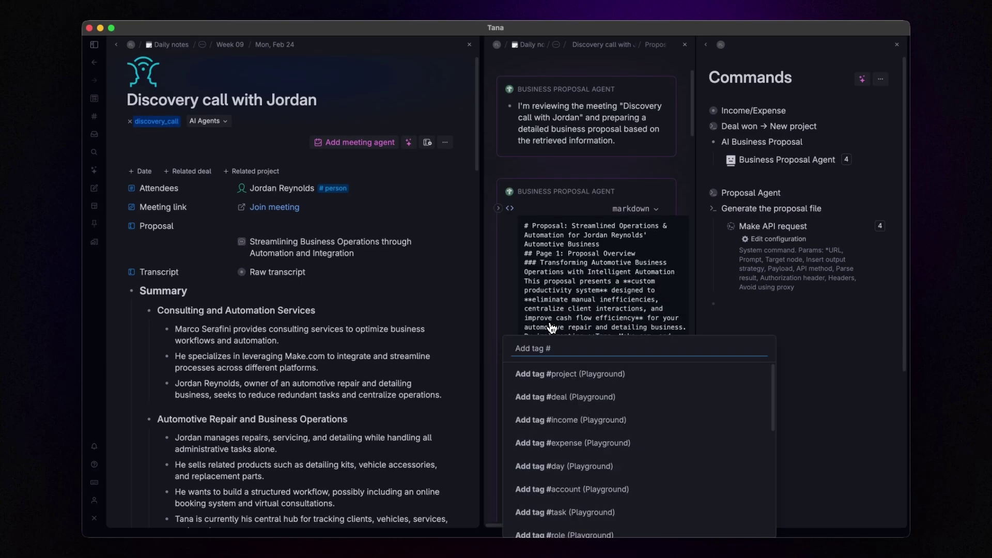
pyautogui.write('propos')
pyautogui.press('Return')
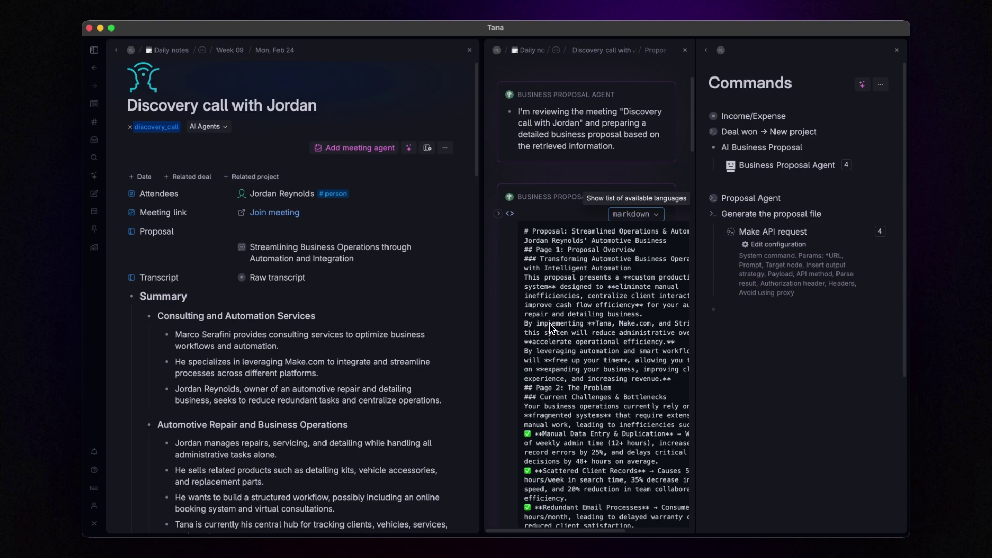
pyautogui.press('super+a')
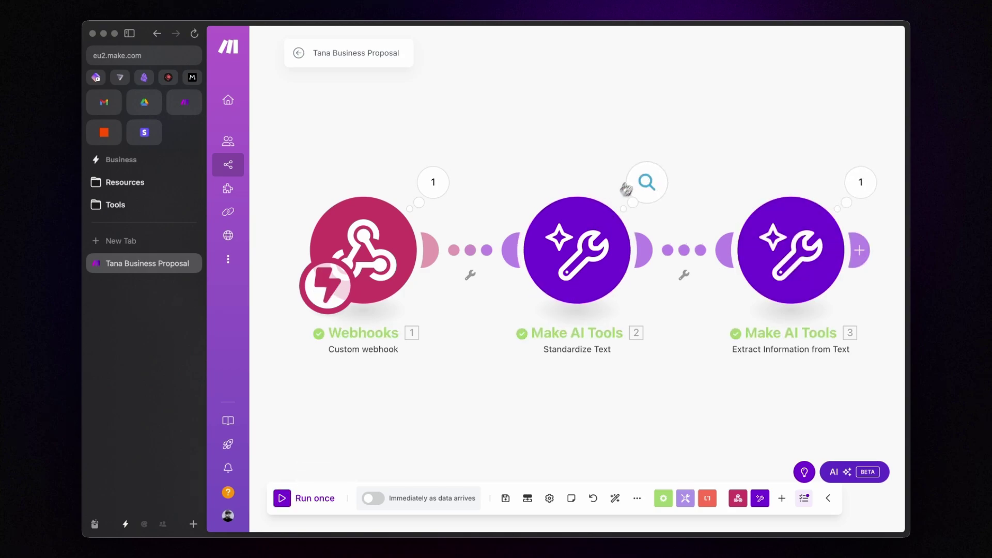
# - Inspect the Standardize Text, webhook and extraction outputs, confirming client_name holds the client's name
pyautogui.click(648, 182)
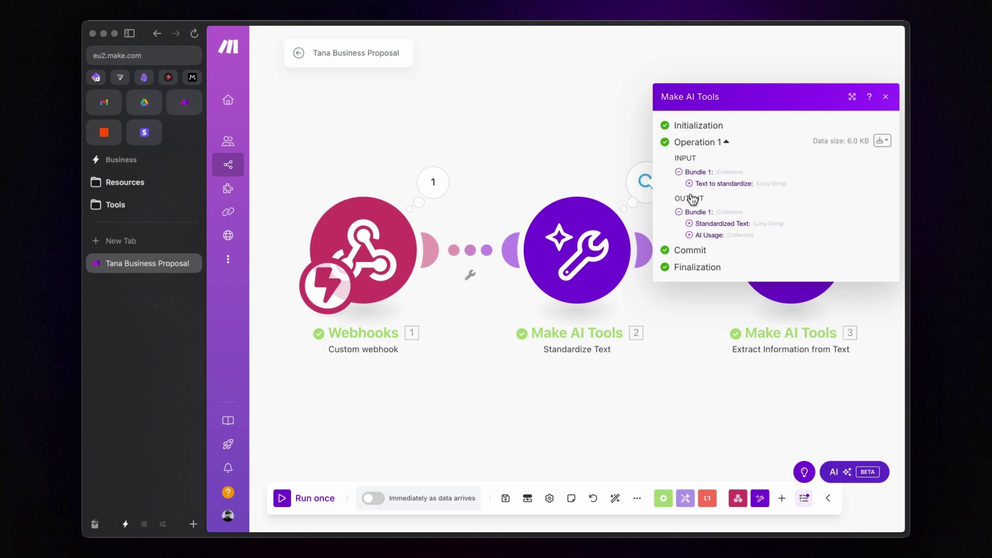
pyautogui.click(691, 225)
pyautogui.scroll(-10, 724, 220)
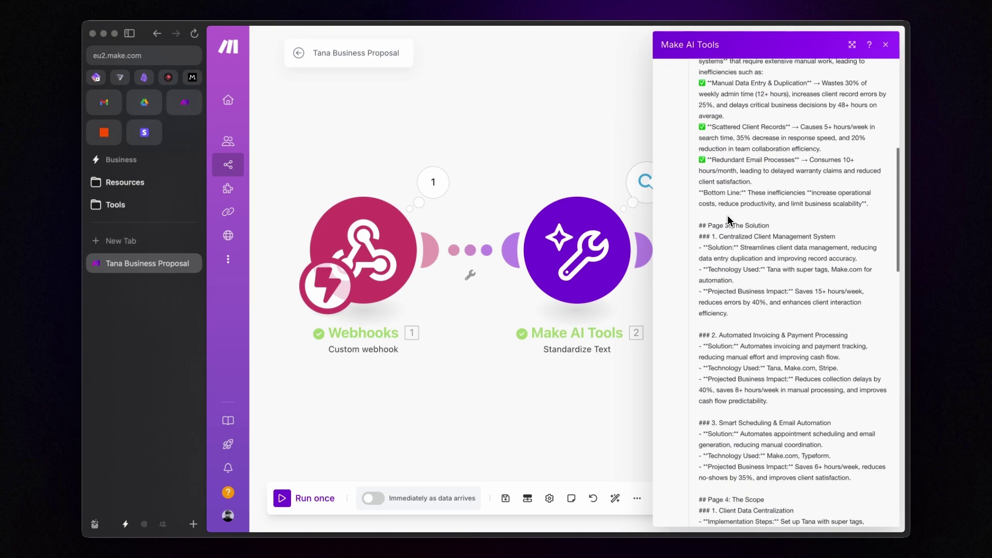
pyautogui.scroll(-10, 728, 215)
pyautogui.click(437, 186)
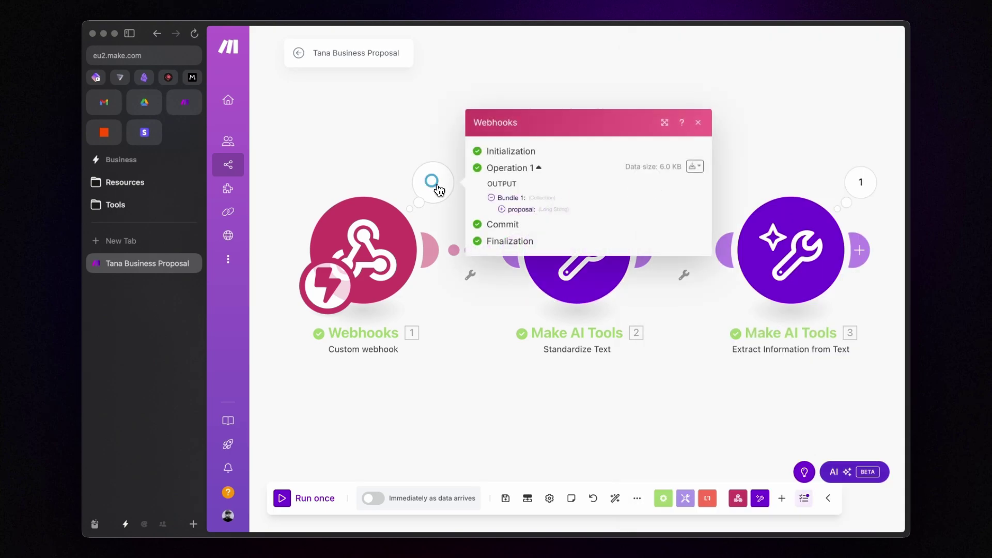
pyautogui.click(502, 209)
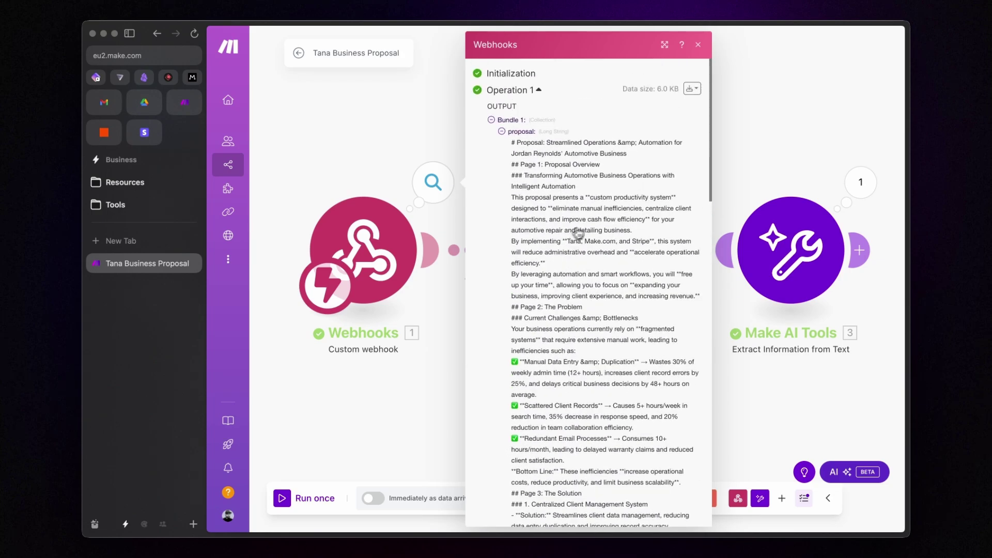
pyautogui.click(750, 163)
pyautogui.click(861, 183)
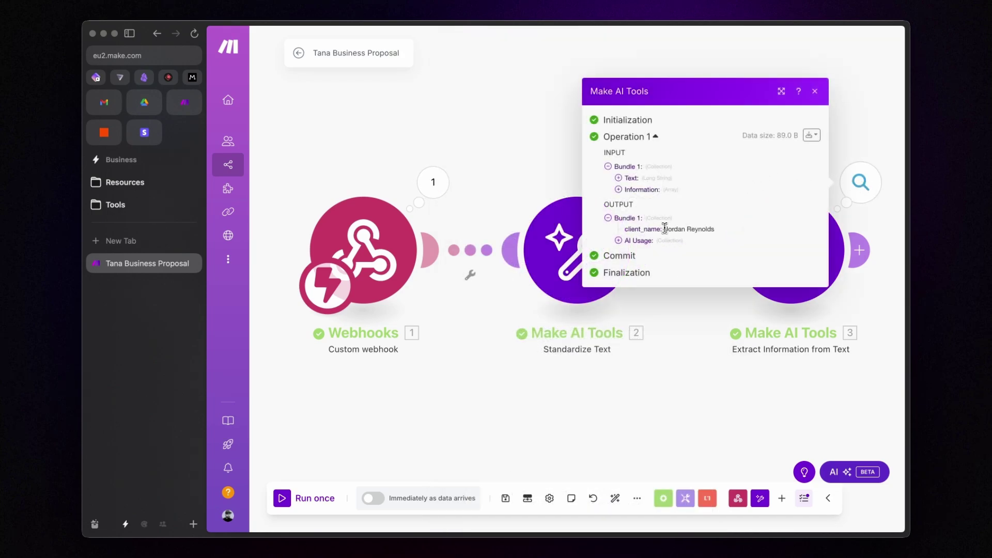
pyautogui.moveTo(666, 229); pyautogui.dragTo(725, 235)
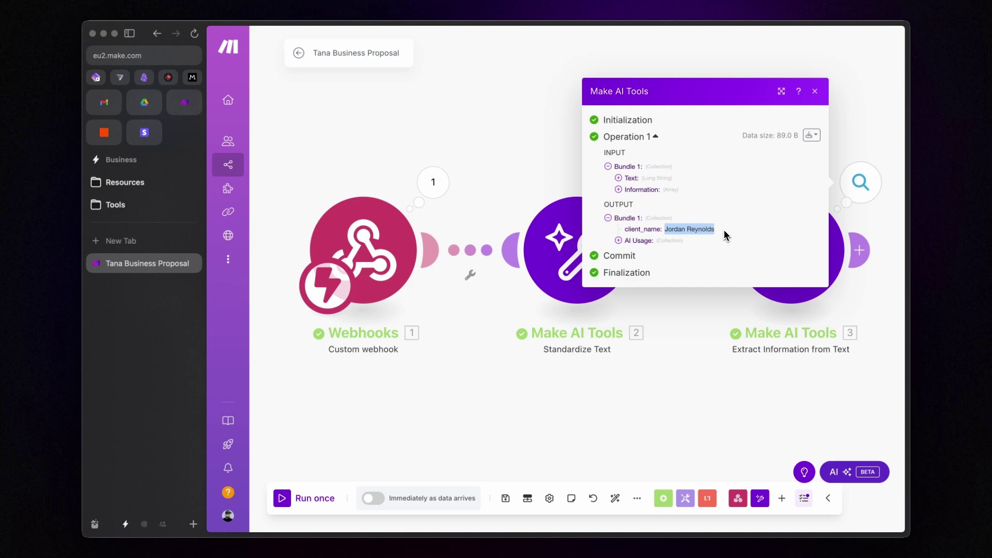
# - Add a Markdown to HTML module after module 3, mapping Standardized Text as the Markdown input
pyautogui.click(689, 336)
pyautogui.moveTo(688, 386); pyautogui.dragTo(496, 387)
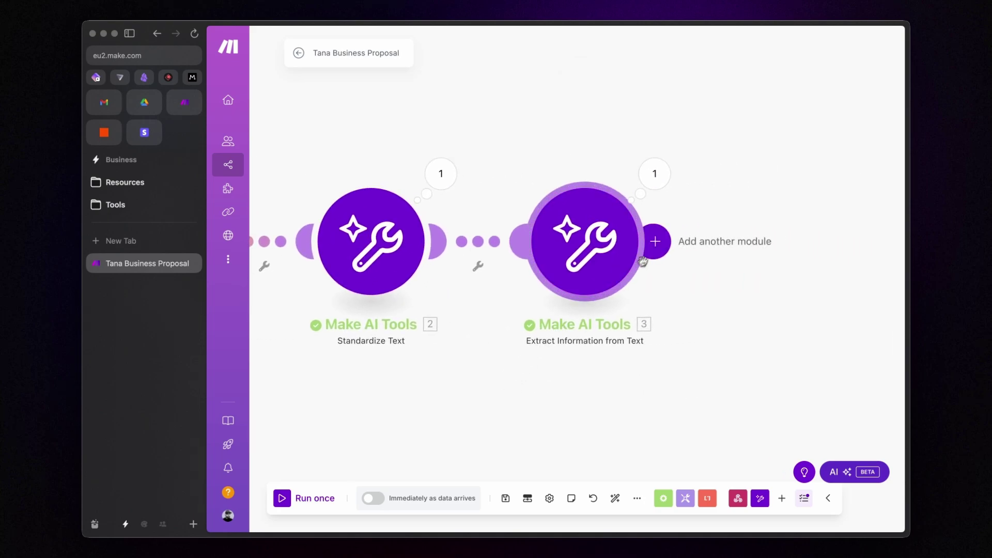
pyautogui.click(656, 239)
pyautogui.write('mark')
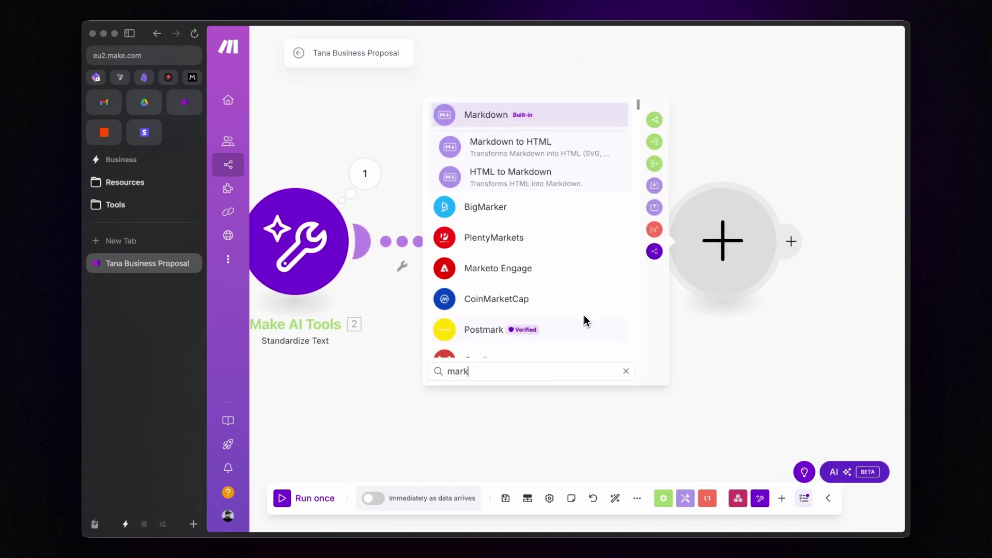
pyautogui.click(519, 150)
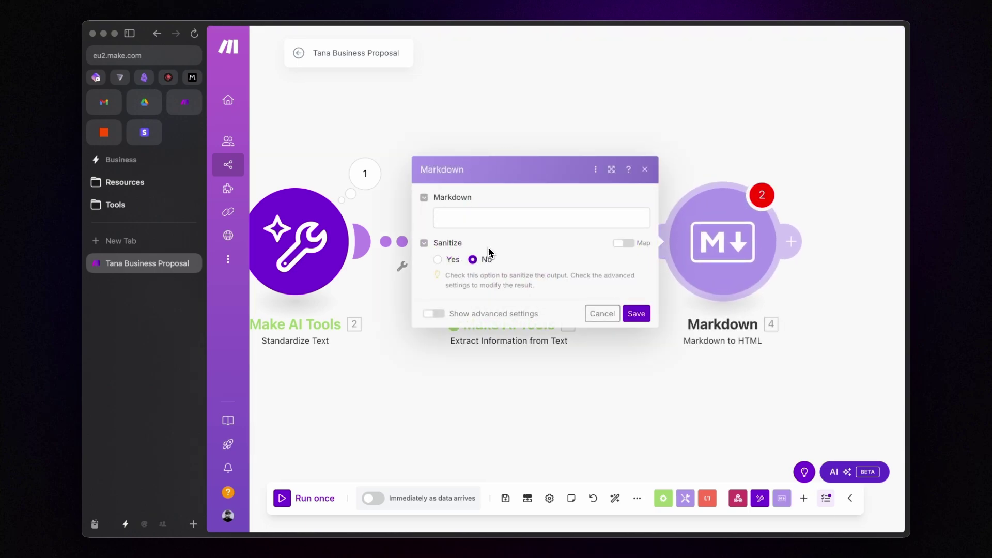
pyautogui.click(485, 219)
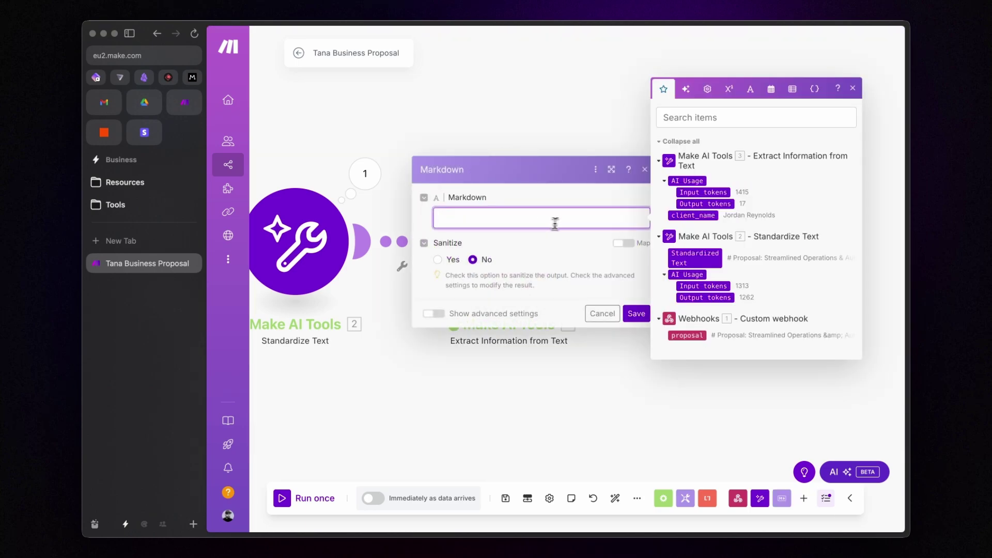
pyautogui.click(707, 259)
pyautogui.click(641, 314)
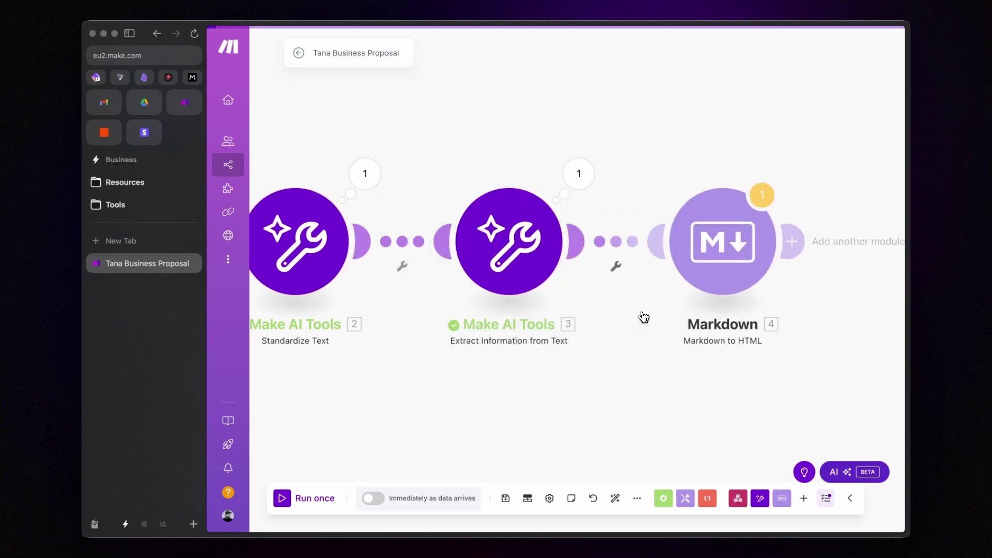
# - Add a Google Docs Create a Document module named 'Proposal for' + client_name with the HTML as content
pyautogui.click(792, 241)
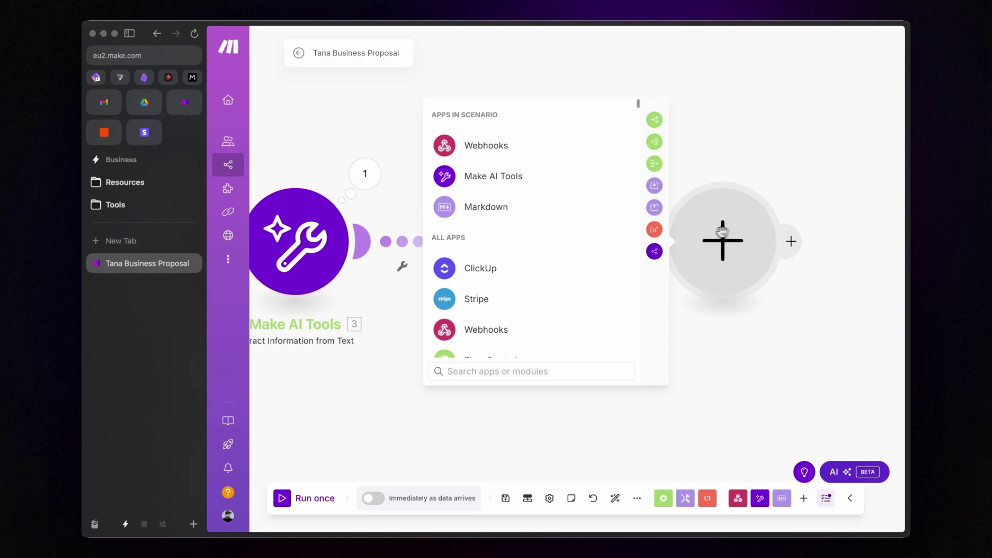
pyautogui.write('google do')
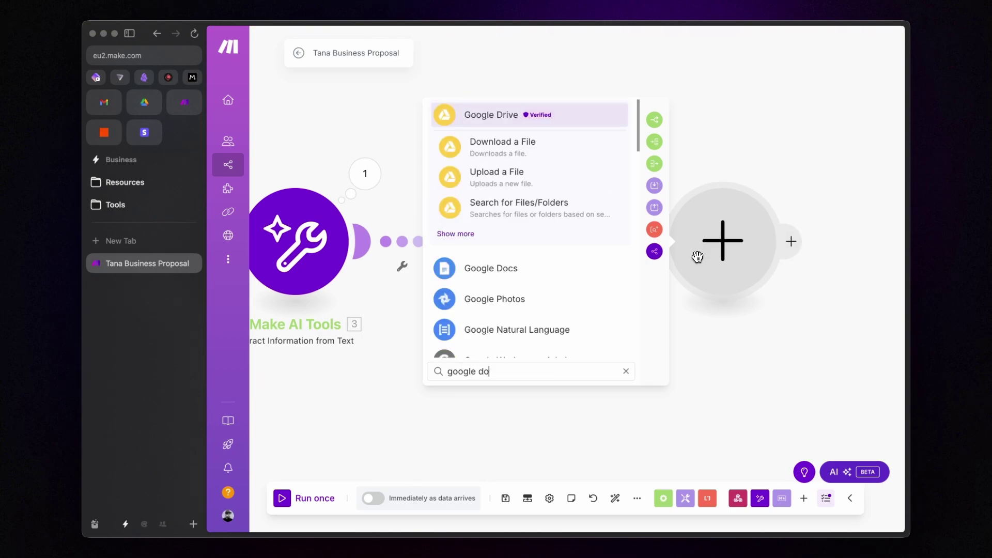
pyautogui.click(528, 269)
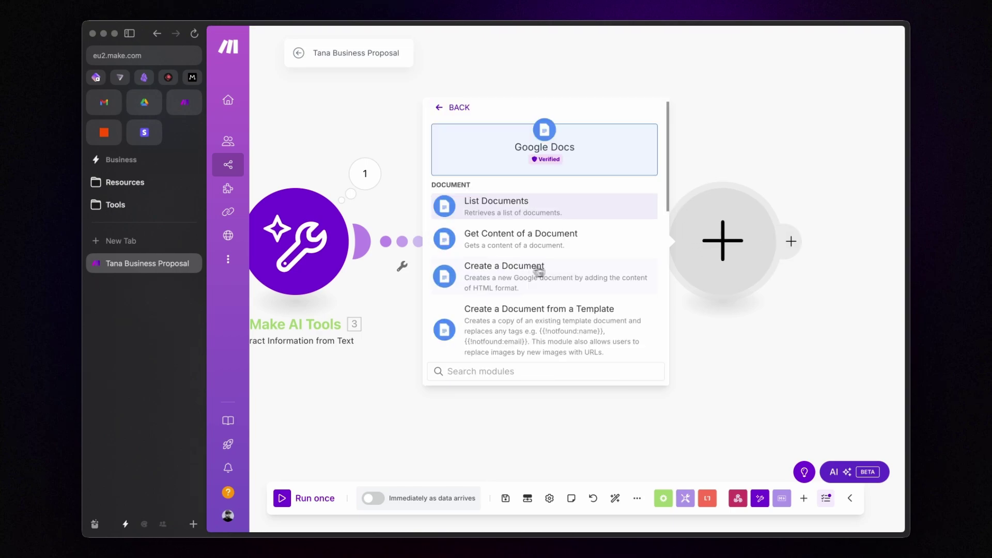
pyautogui.click(539, 273)
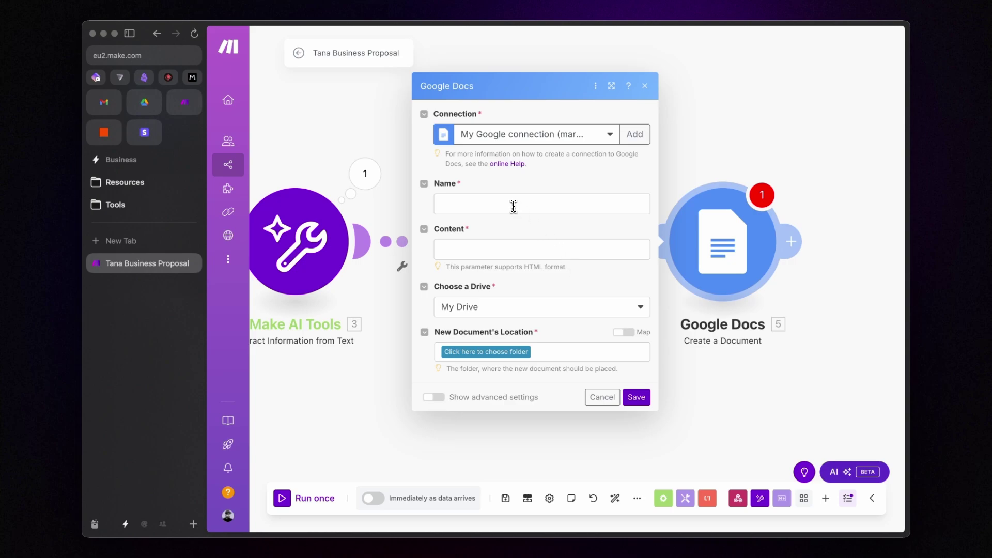
pyautogui.click(511, 205)
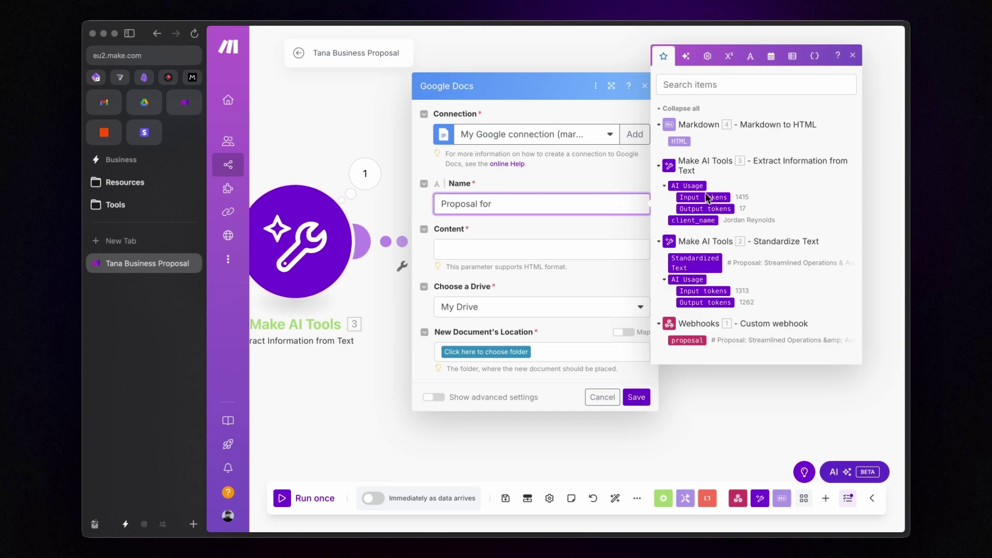
pyautogui.click(699, 221)
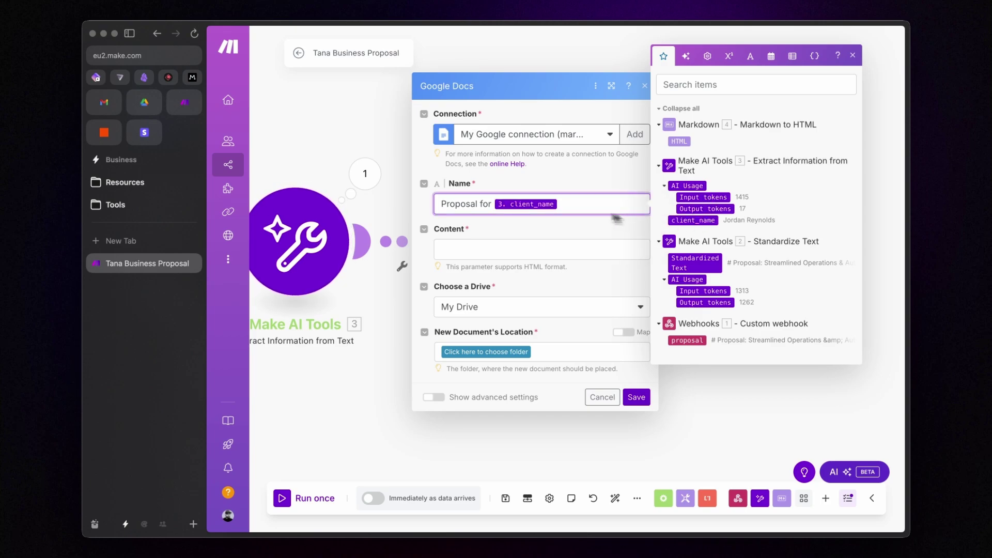
pyautogui.click(528, 244)
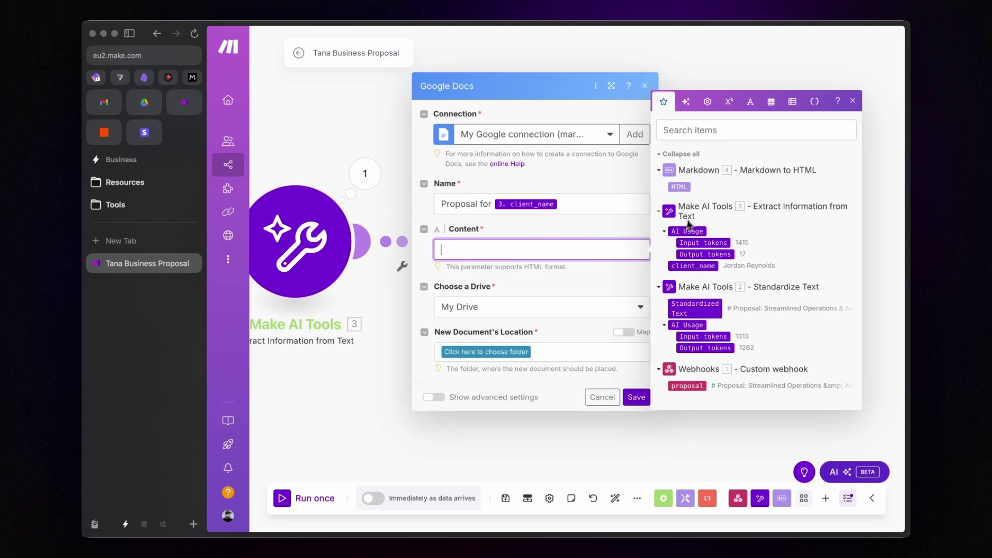
pyautogui.click(682, 187)
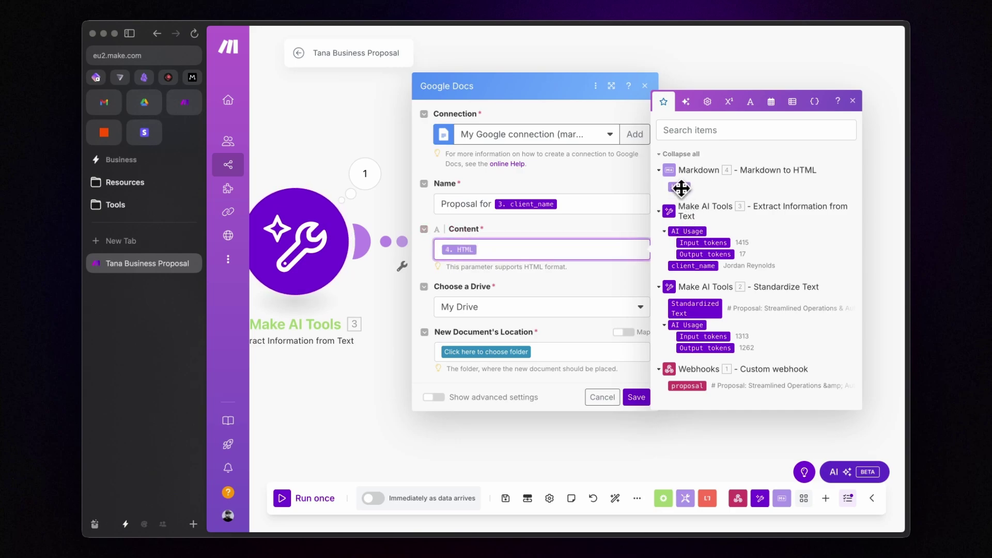
pyautogui.click(556, 289)
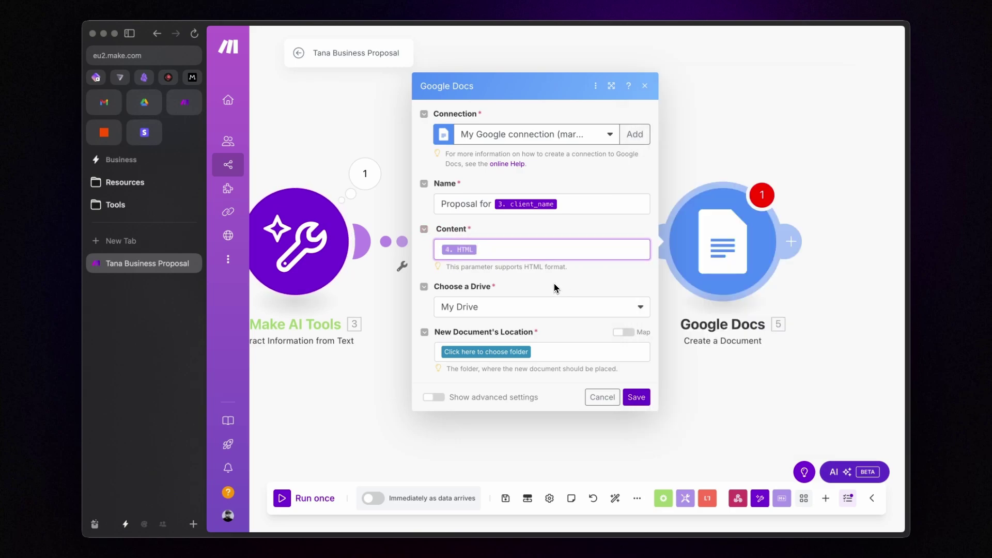
# - Set the document folder to DEMO/TANA PROPOSAL DEMO, save the module and scenario, and auto-align
pyautogui.click(498, 352)
pyautogui.click(492, 422)
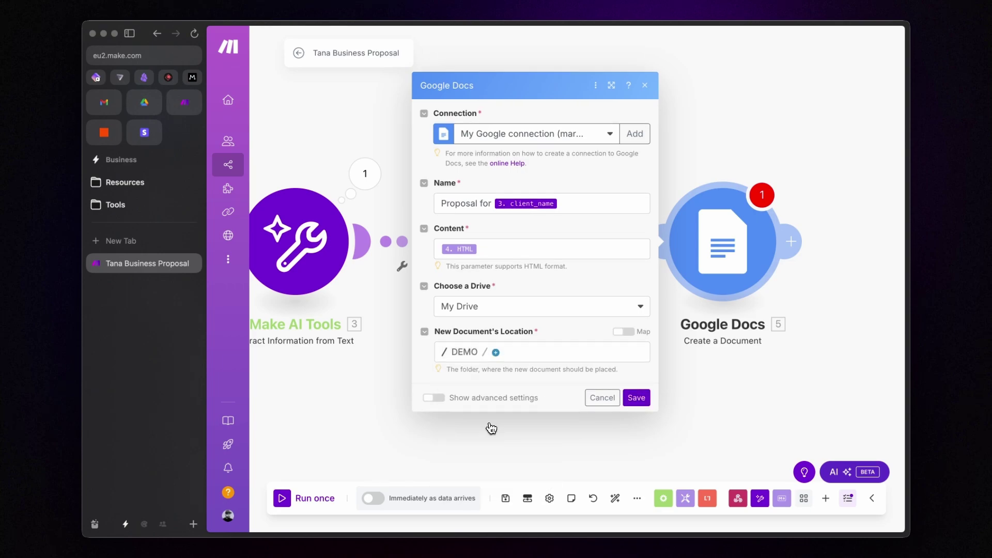
pyautogui.click(496, 352)
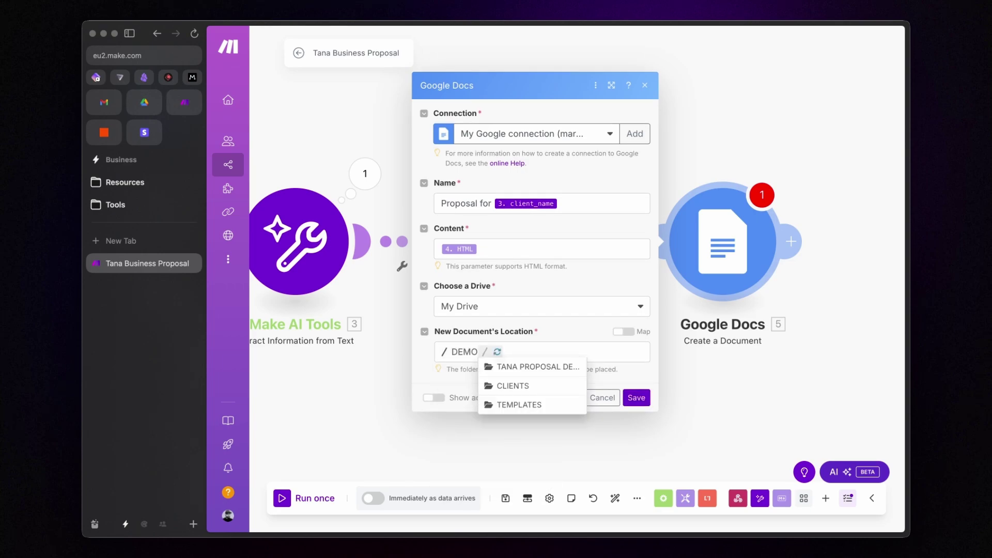
pyautogui.click(532, 367)
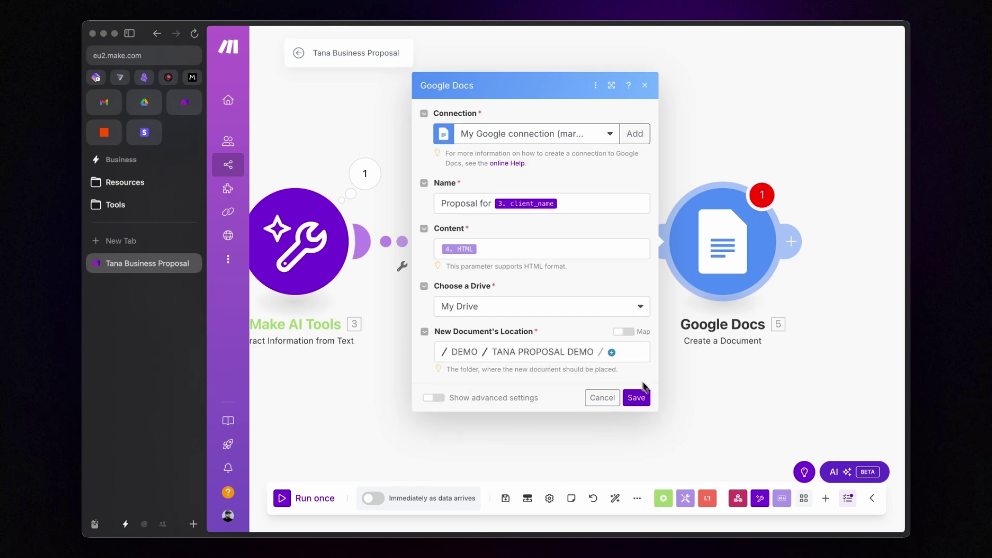
pyautogui.click(647, 399)
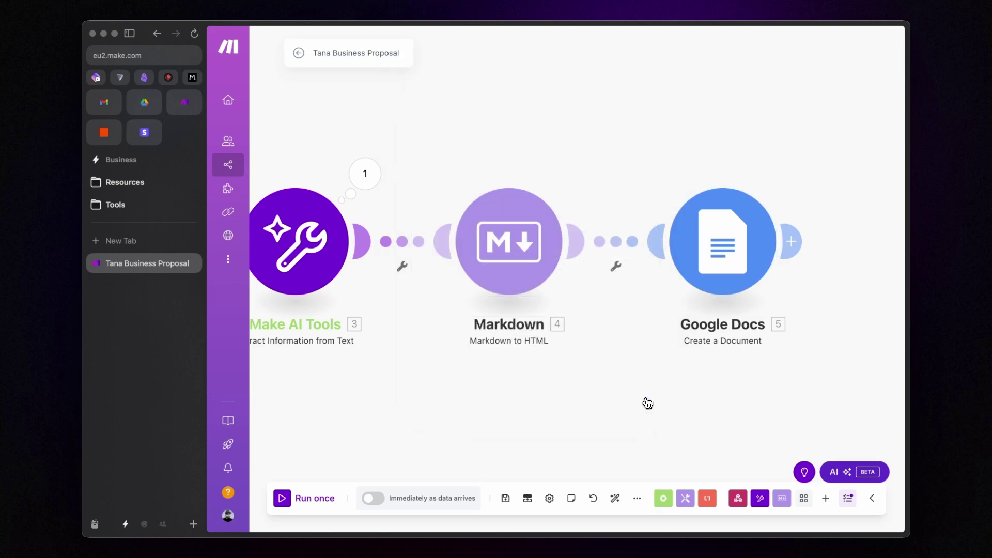
pyautogui.click(506, 499)
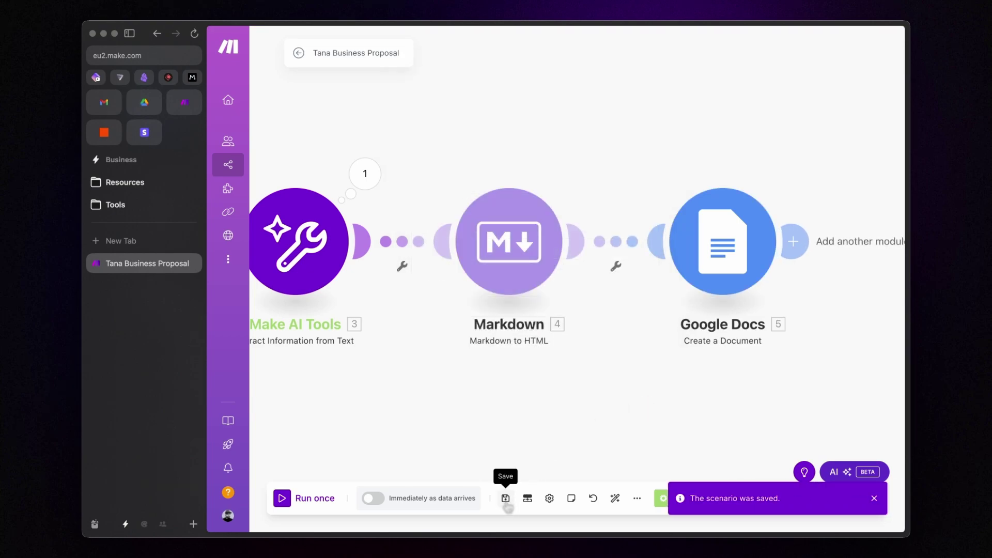
pyautogui.click(616, 499)
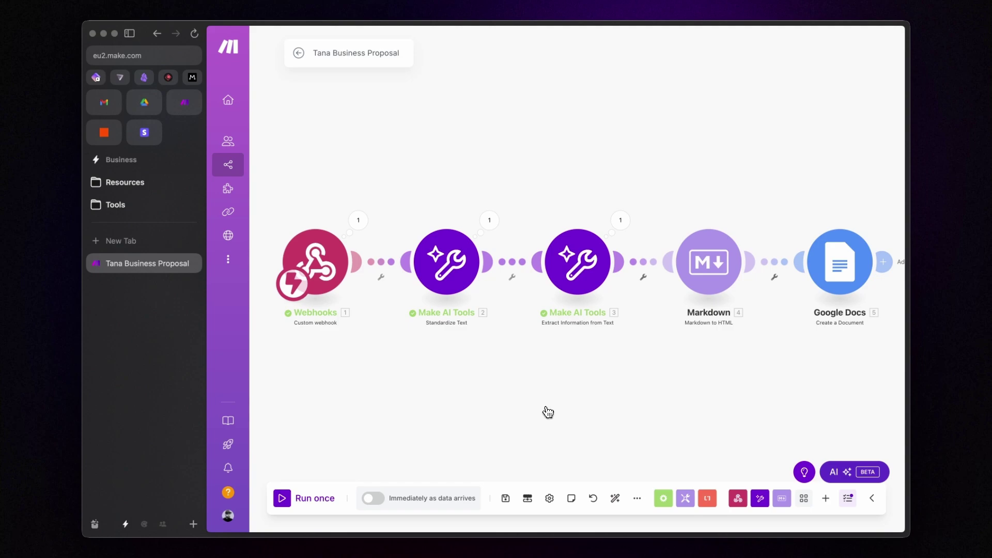
# - Run the five-module scenario once and find the proposal code block in Tana
pyautogui.click(307, 498)
pyautogui.press('super+t')
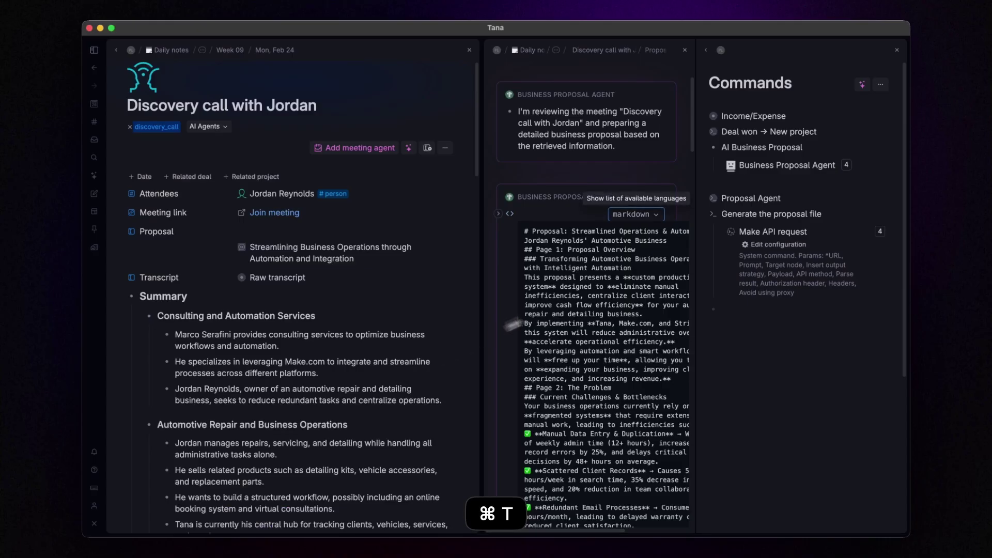
pyautogui.scroll(-10, 601, 298)
pyautogui.scroll(-10, 601, 299)
pyautogui.scroll(5, 602, 304)
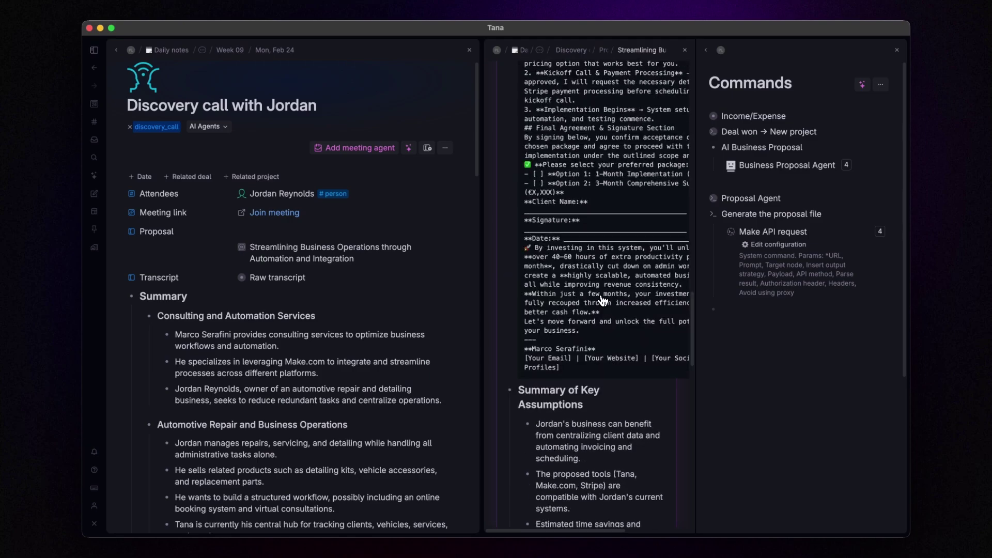
pyautogui.hscroll(3, 603, 282)
pyautogui.scroll(15, 610, 310)
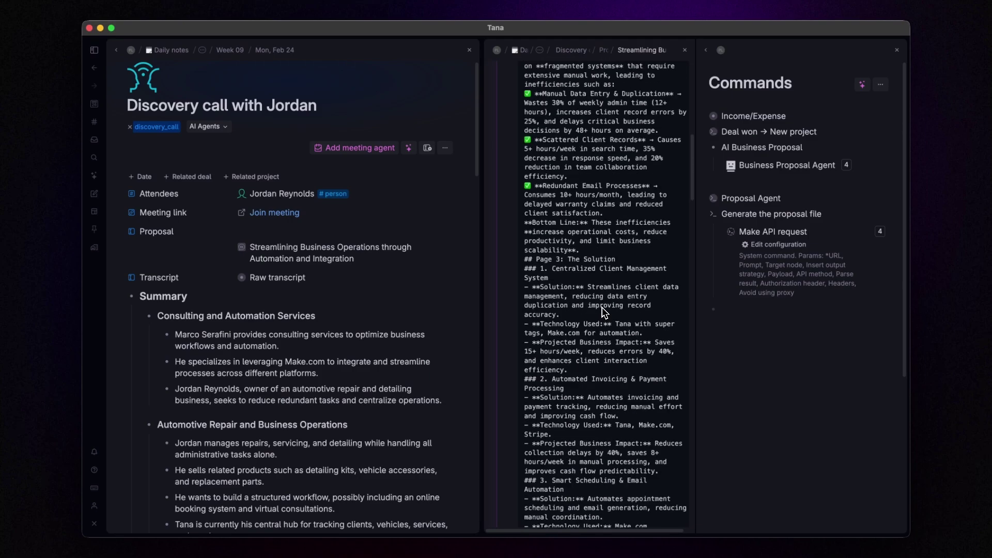
# - Apply the #proposal tag to the proposal code block and switch back to Make
pyautogui.rightClick(514, 295)
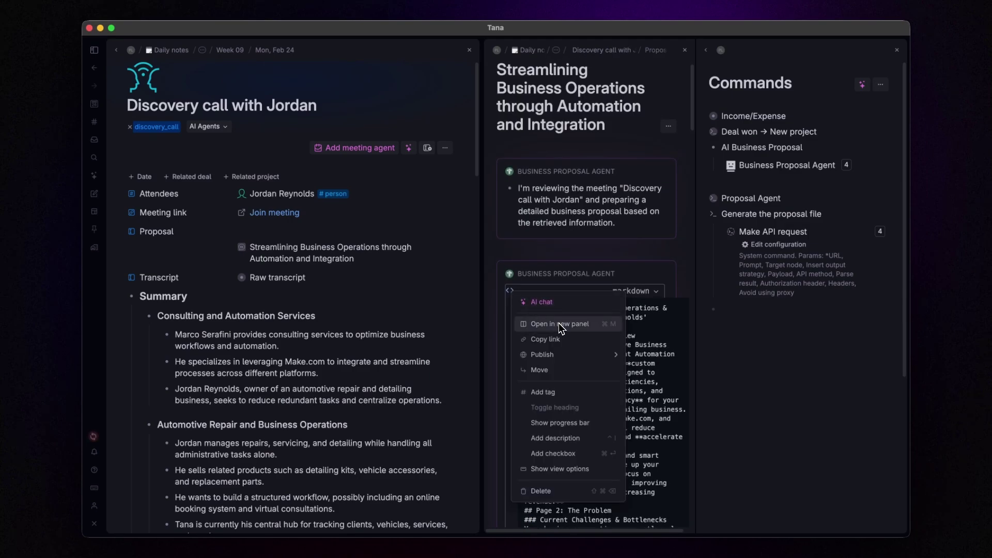
pyautogui.click(553, 406)
pyautogui.write('propo')
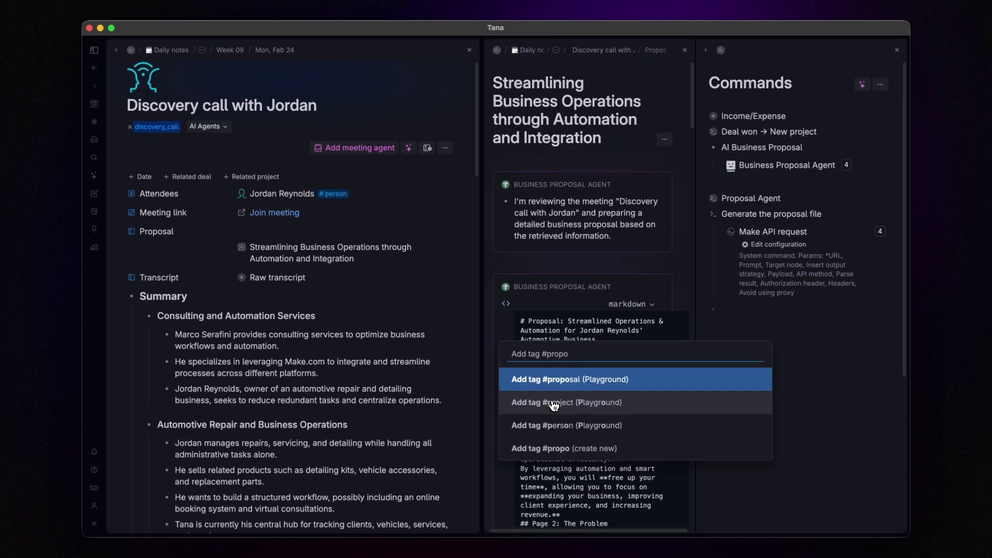
pyautogui.press('Return')
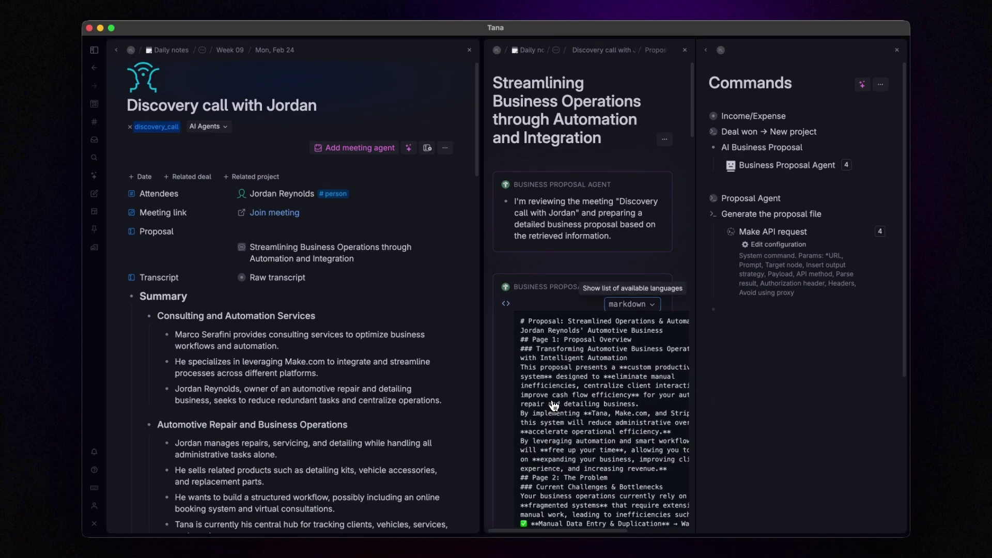
pyautogui.press('super+a')
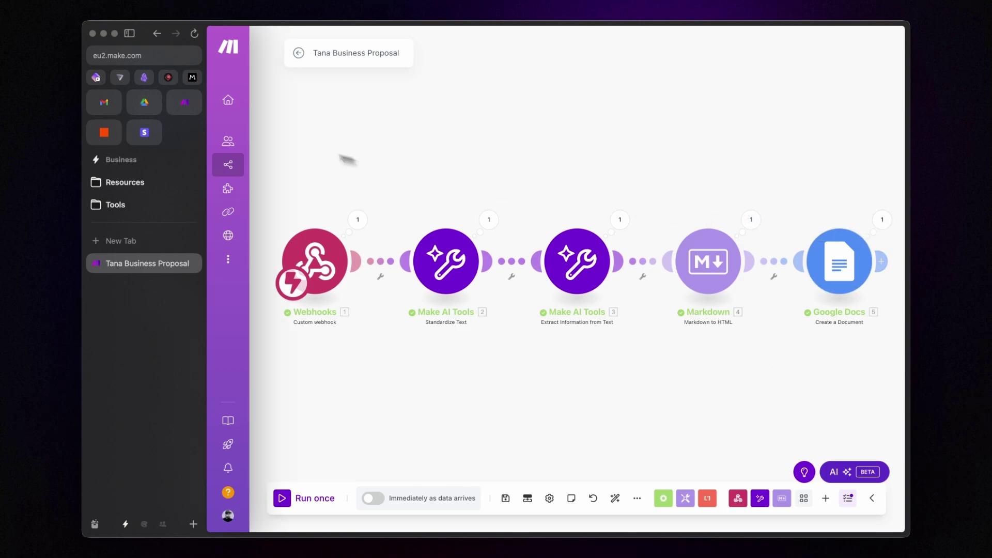
# - In Google Drive, open the TANA PROPOSAL DEMO folder and the generated Proposal document
pyautogui.click(150, 110)
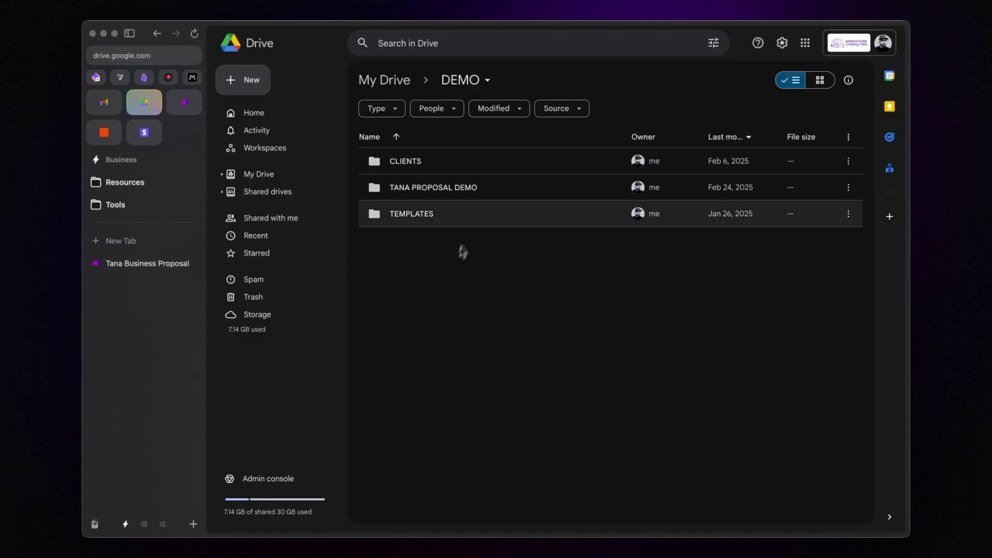
pyautogui.doubleClick(460, 192)
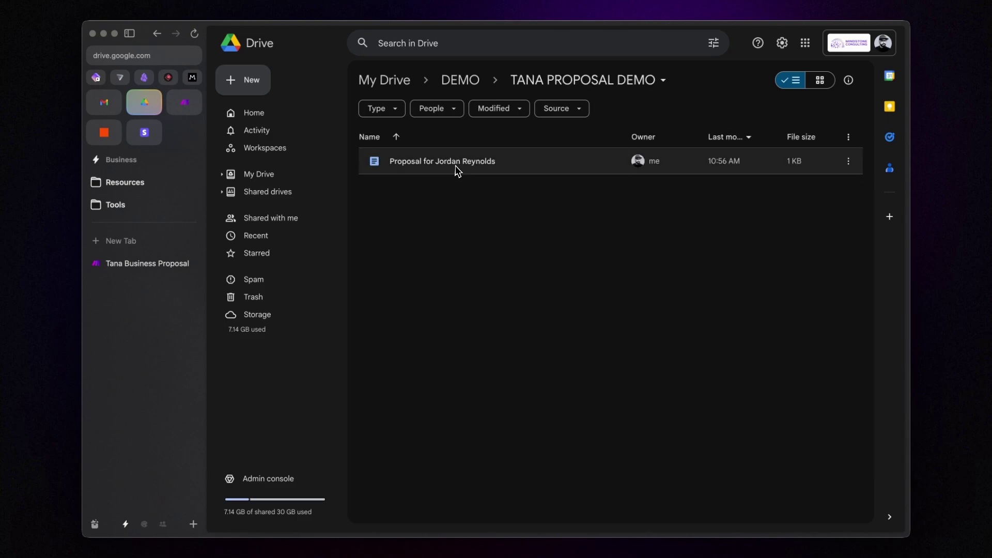
pyautogui.doubleClick(457, 164)
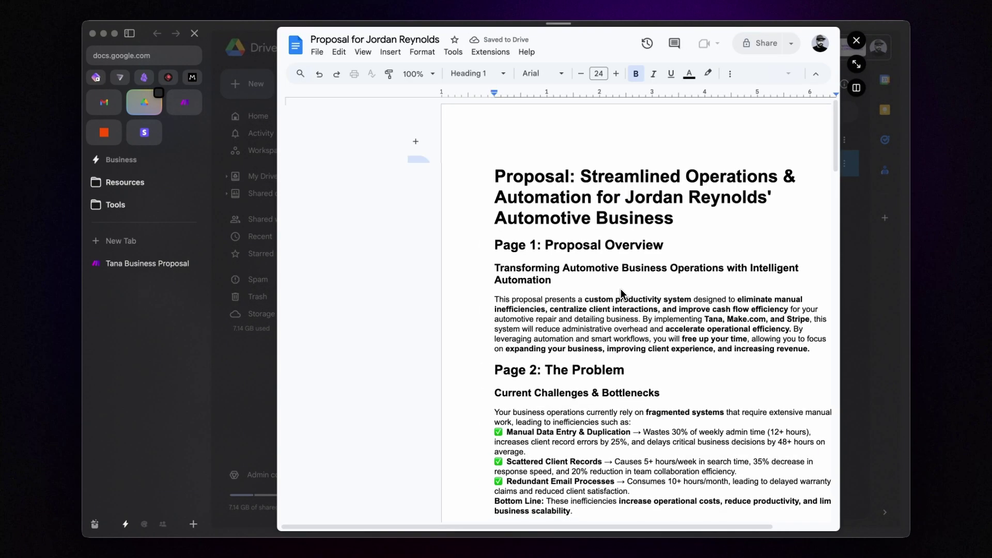
pyautogui.scroll(-3, 623, 295)
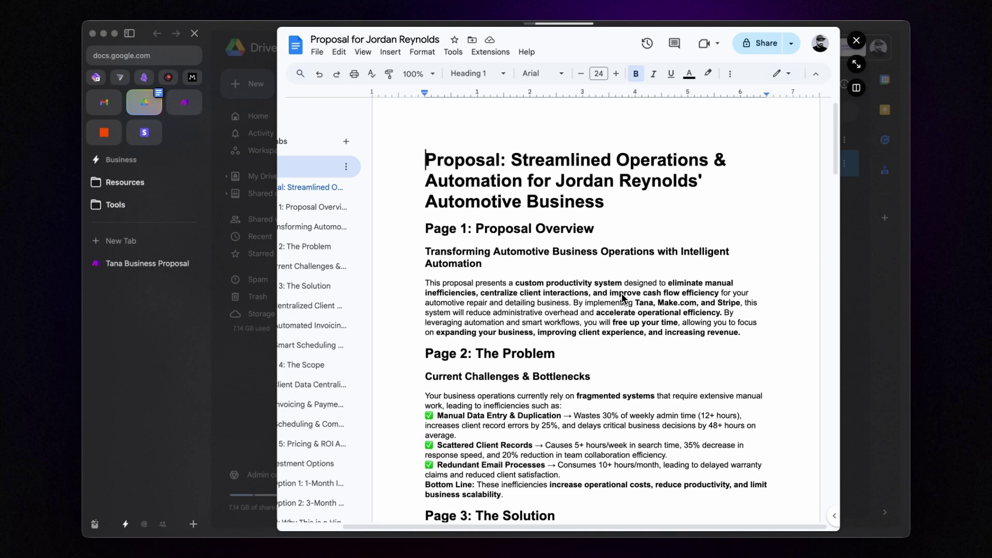
pyautogui.scroll(-15, 623, 300)
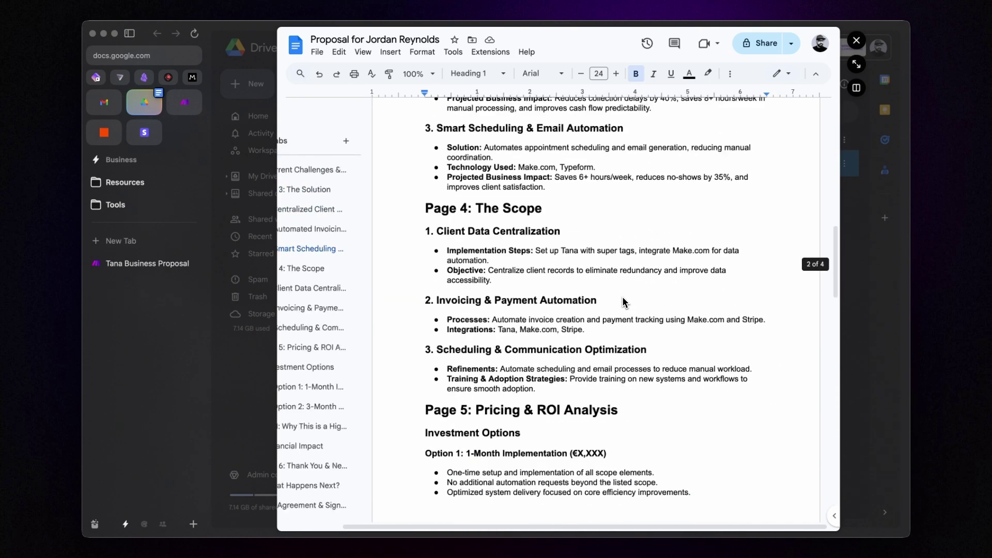